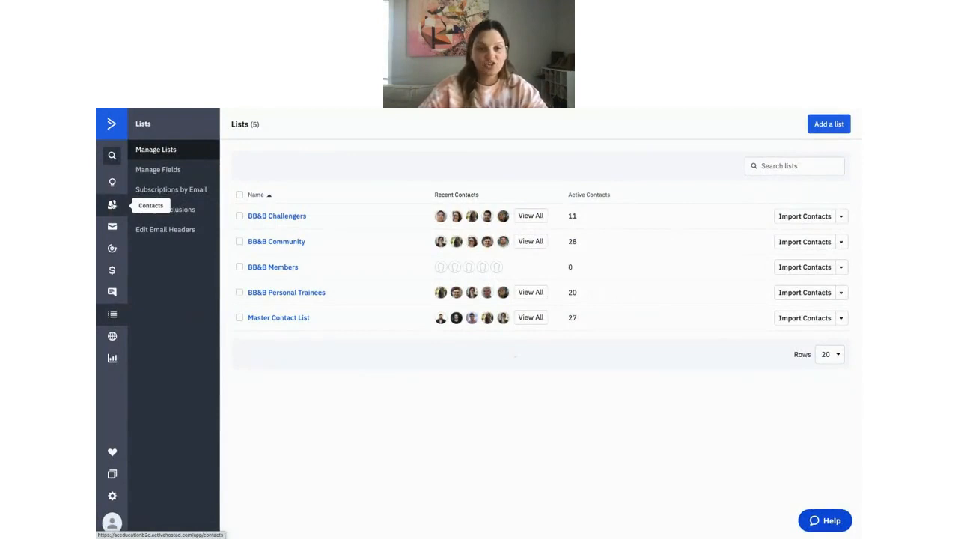
Open Manage Tags from the Contacts menu to list the account's 21 tags.
{"action": "left_click", "coordinate": [112, 204]}
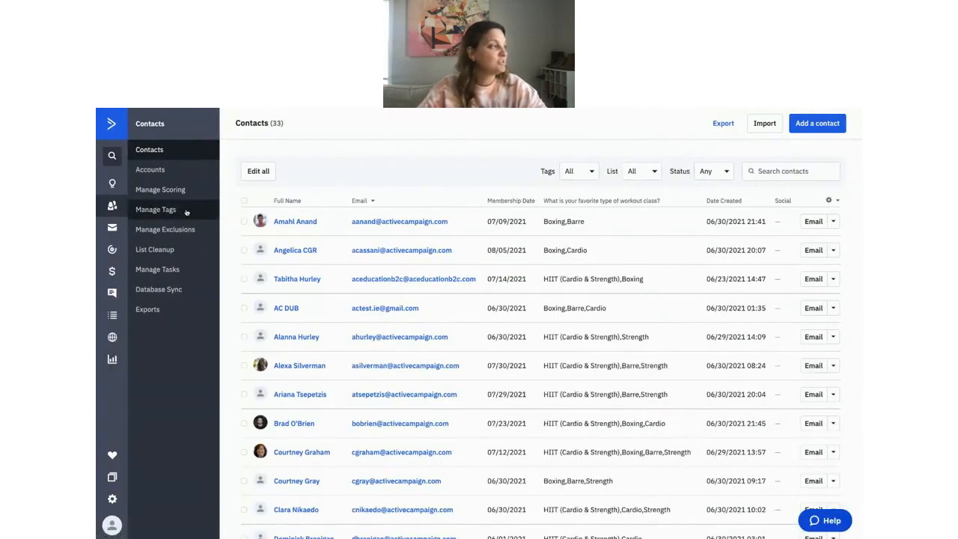
{"action": "left_click", "coordinate": [186, 213]}
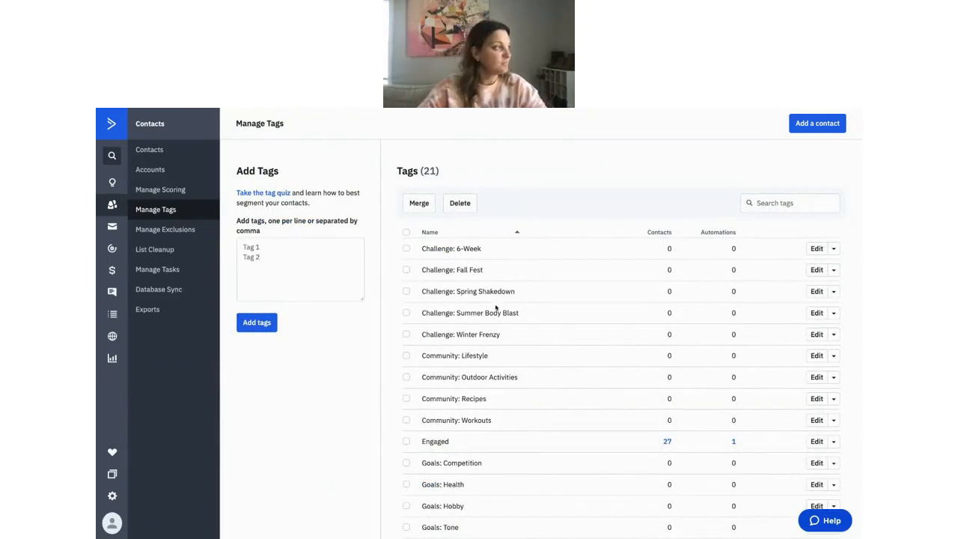
Highlight the tag count 21 and the 'Challenge: Summer Body Blast' tag name.
{"action": "left_click_drag", "start_coordinate": [438, 171], "coordinate": [423, 171]}
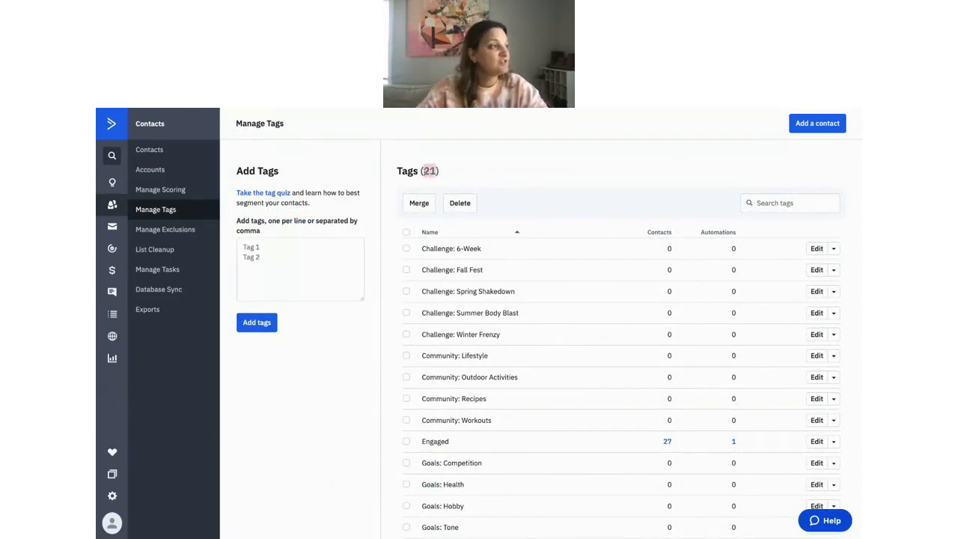
{"action": "left_click", "coordinate": [508, 198]}
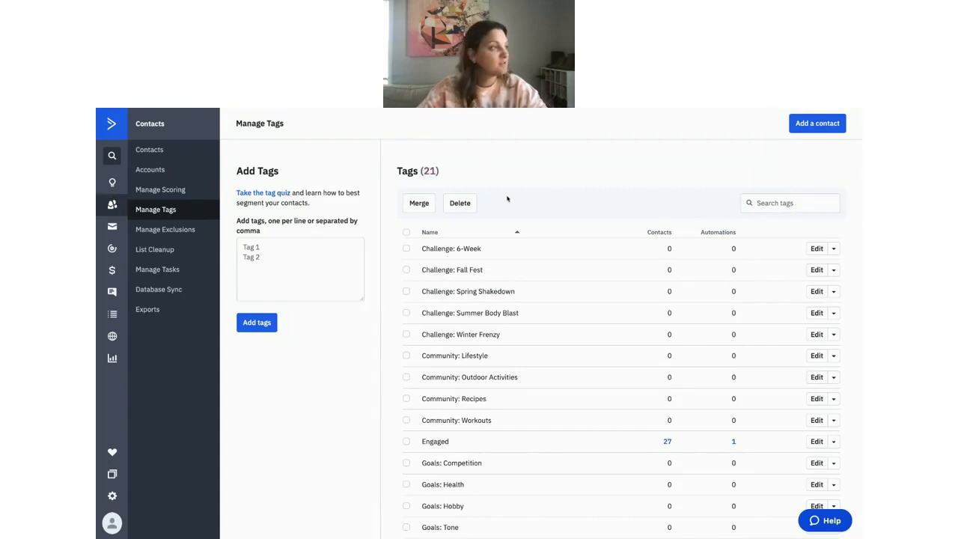
{"action": "scroll", "coordinate": [500, 298], "scroll_direction": "down", "scroll_amount": 2}
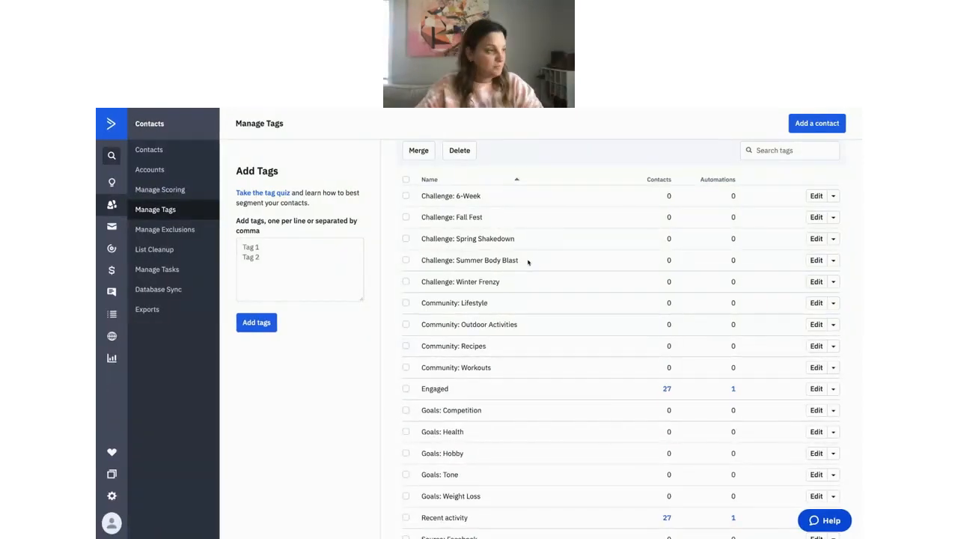
{"action": "left_click_drag", "start_coordinate": [522, 260], "coordinate": [421, 265]}
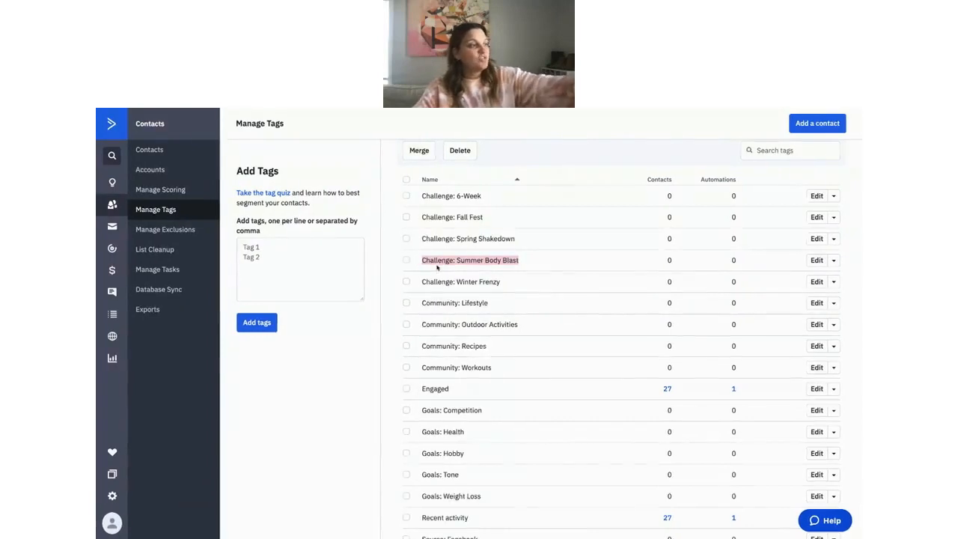
{"action": "scroll", "coordinate": [449, 265], "scroll_direction": "down", "scroll_amount": 1}
{"action": "scroll", "coordinate": [488, 262], "scroll_direction": "up", "scroll_amount": 1}
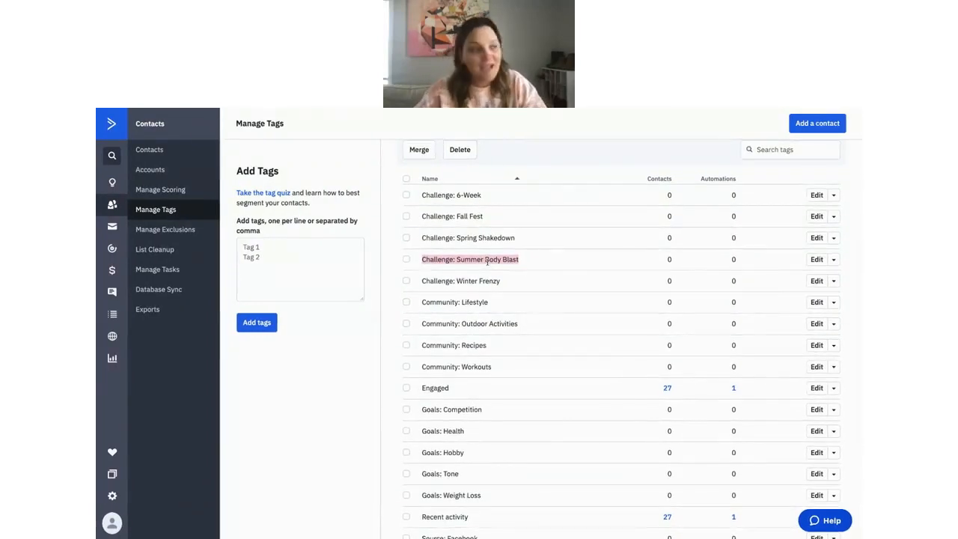
{"action": "scroll", "coordinate": [487, 261], "scroll_direction": "down", "scroll_amount": 1}
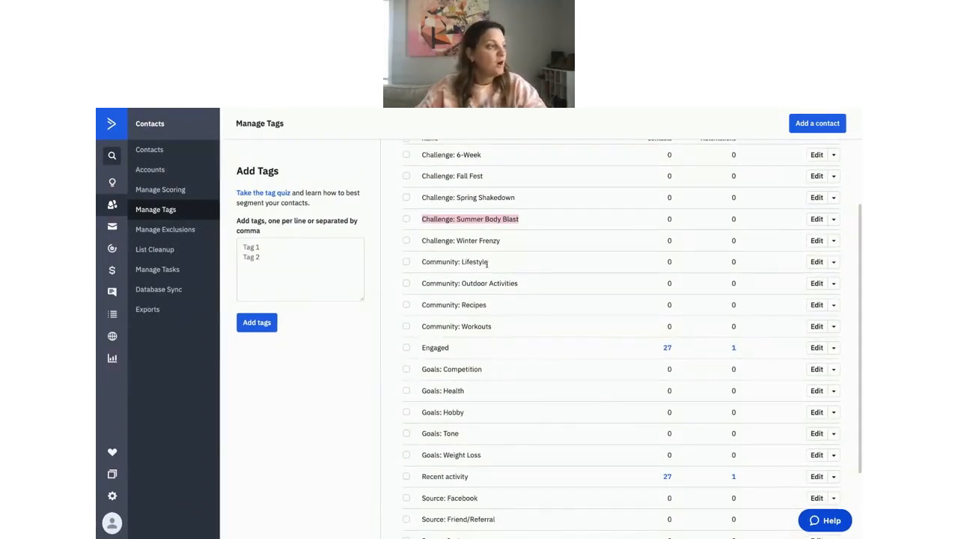
{"action": "left_click", "coordinate": [524, 268]}
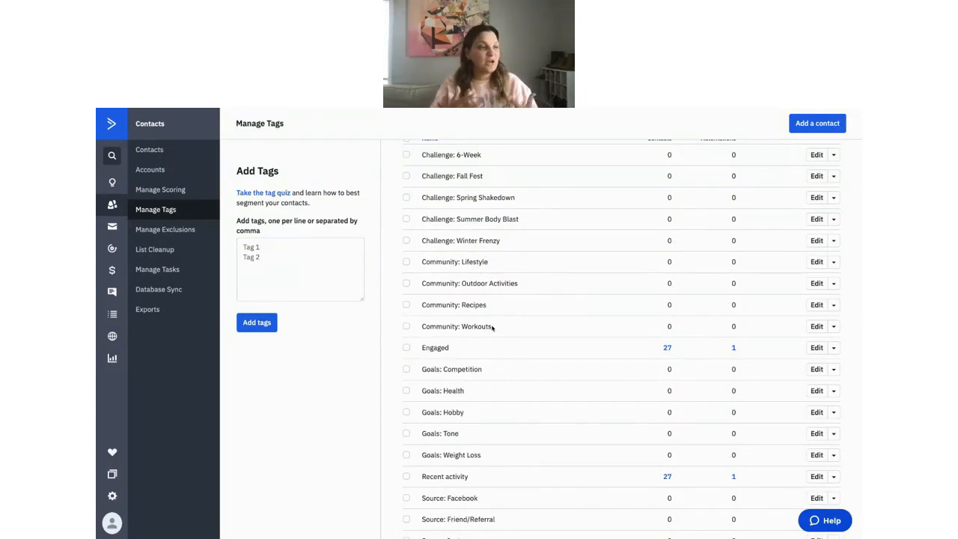
Scroll through the Tags list, focus the Add Tags box, then return to the Dashboard.
{"action": "scroll", "coordinate": [492, 327], "scroll_direction": "down", "scroll_amount": 2}
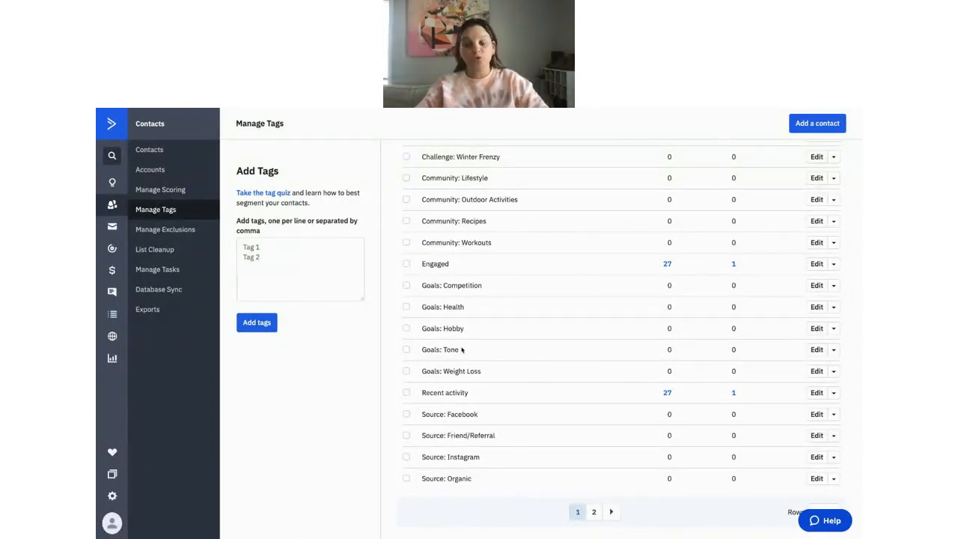
{"action": "scroll", "coordinate": [461, 349], "scroll_direction": "down", "scroll_amount": 1}
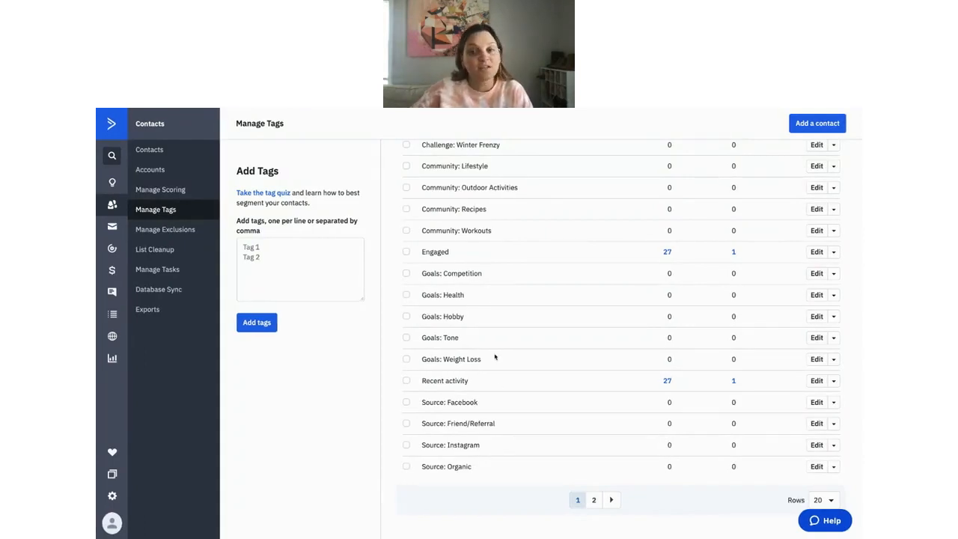
{"action": "scroll", "coordinate": [495, 357], "scroll_direction": "up", "scroll_amount": 2}
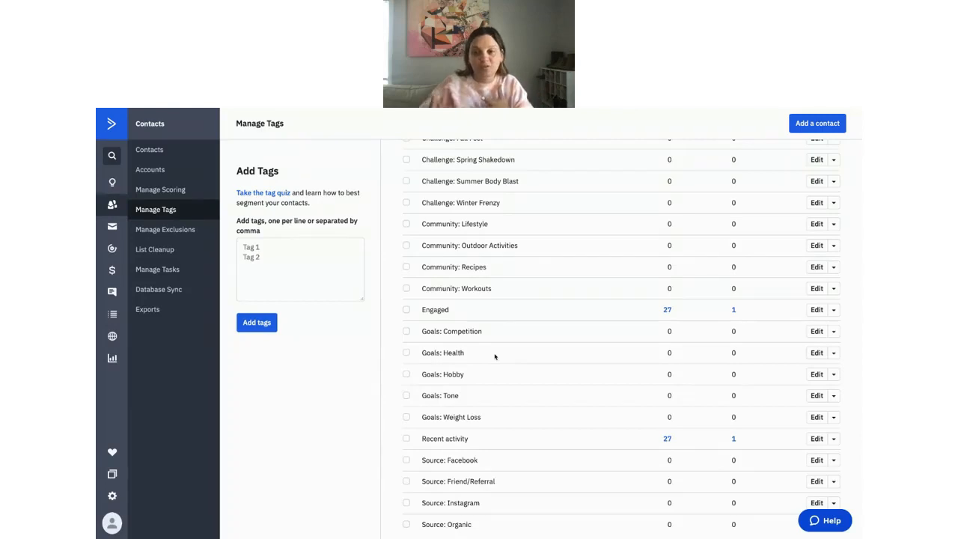
{"action": "left_click", "coordinate": [298, 249]}
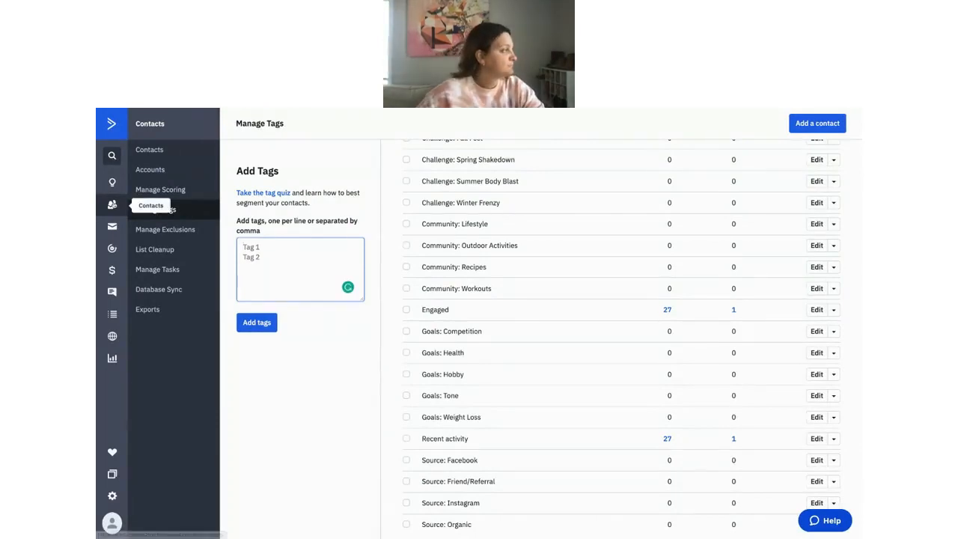
{"action": "left_click", "coordinate": [111, 132]}
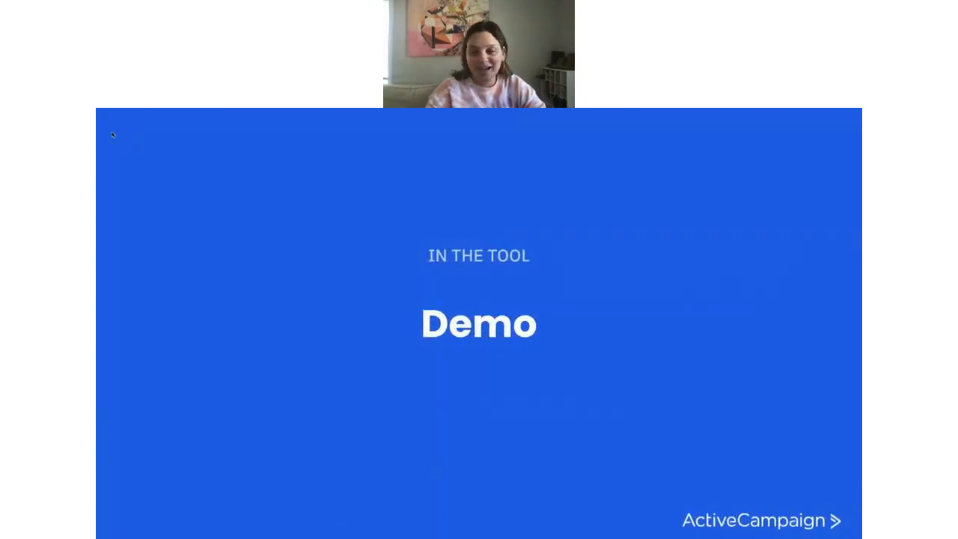
Advance to the 'Organize your contacts: fields' slide, then switch to the ActiveCampaign desktop.
{"action": "key", "text": "Right"}
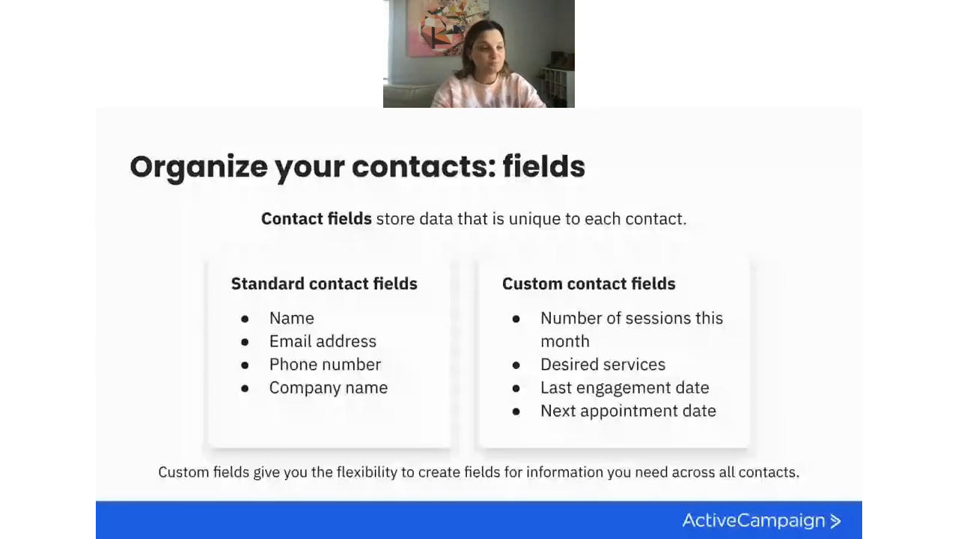
{"action": "key", "text": "ctrl+Right"}
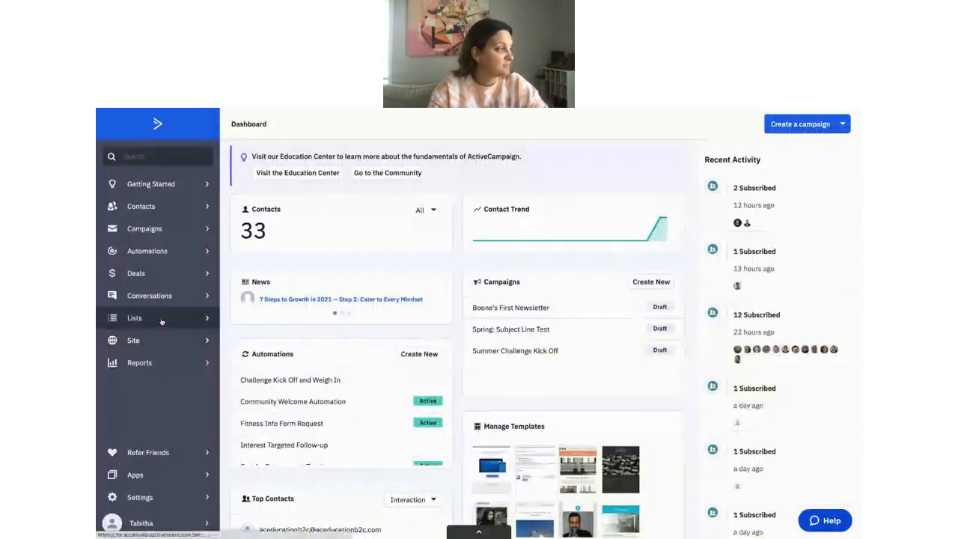
Open Manage Fields from the Lists menu to see the General Details contact fields.
{"action": "left_click", "coordinate": [162, 318]}
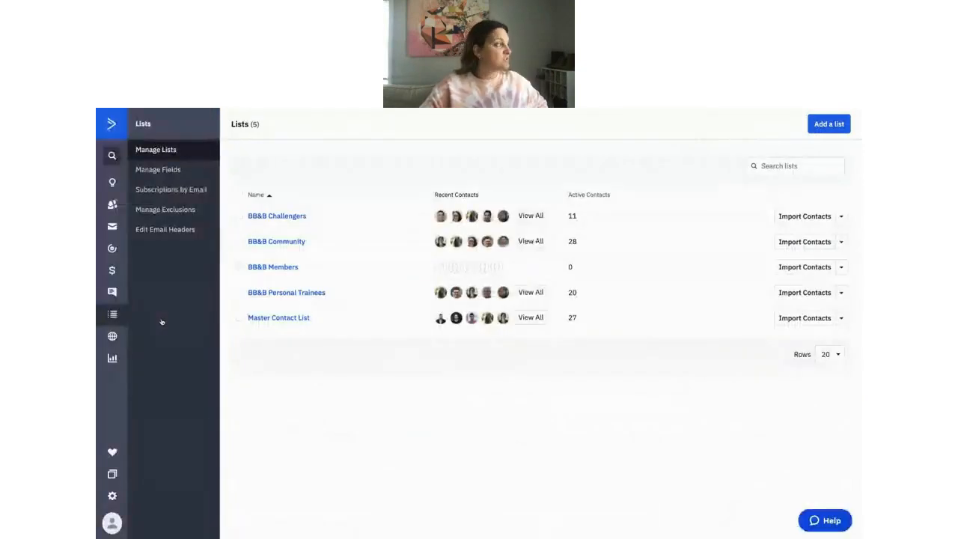
{"action": "left_click", "coordinate": [171, 175]}
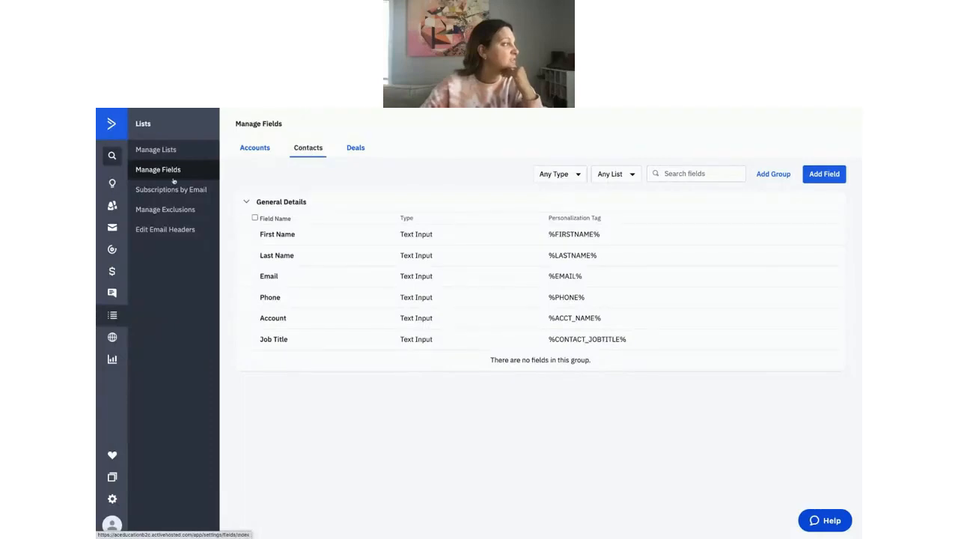
{"action": "left_click", "coordinate": [252, 149]}
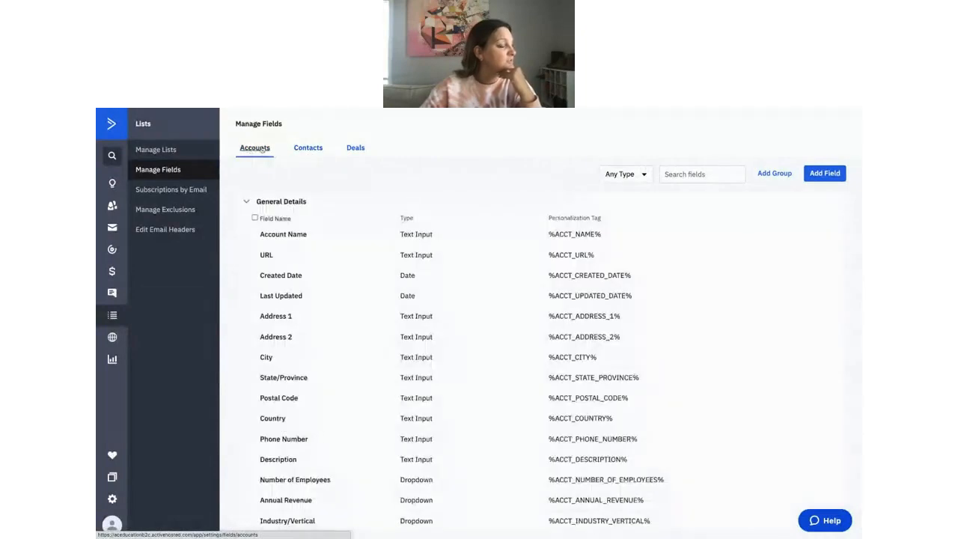
{"action": "left_click", "coordinate": [296, 149]}
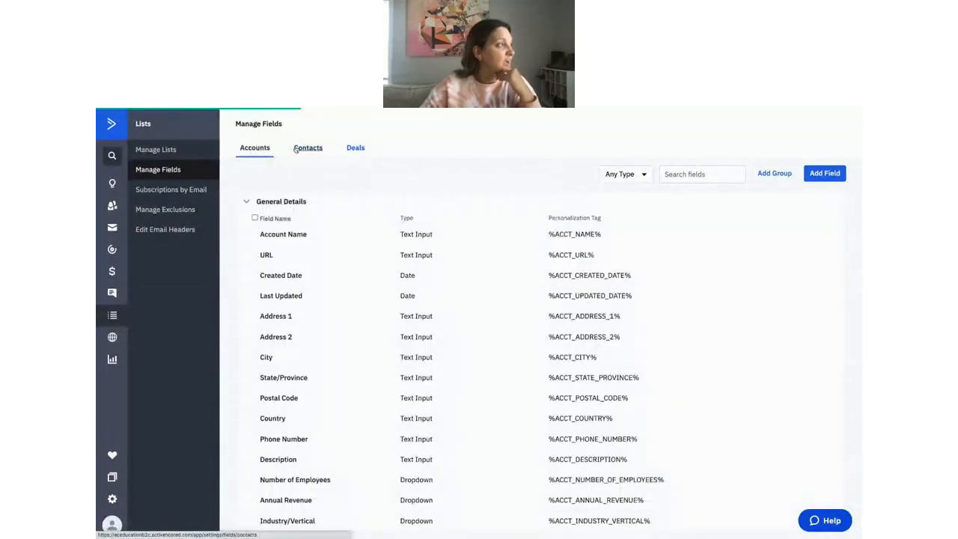
{"action": "left_click", "coordinate": [338, 150]}
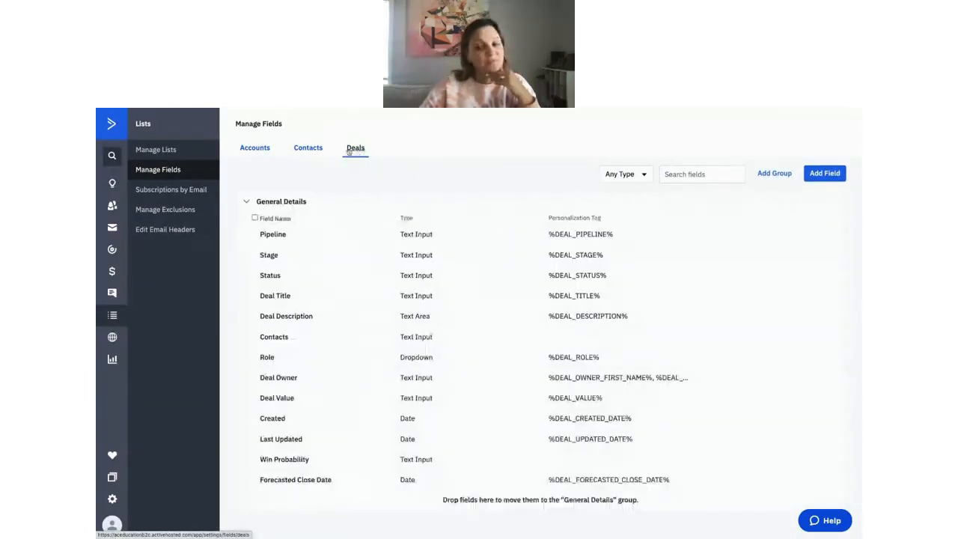
{"action": "left_click", "coordinate": [310, 150]}
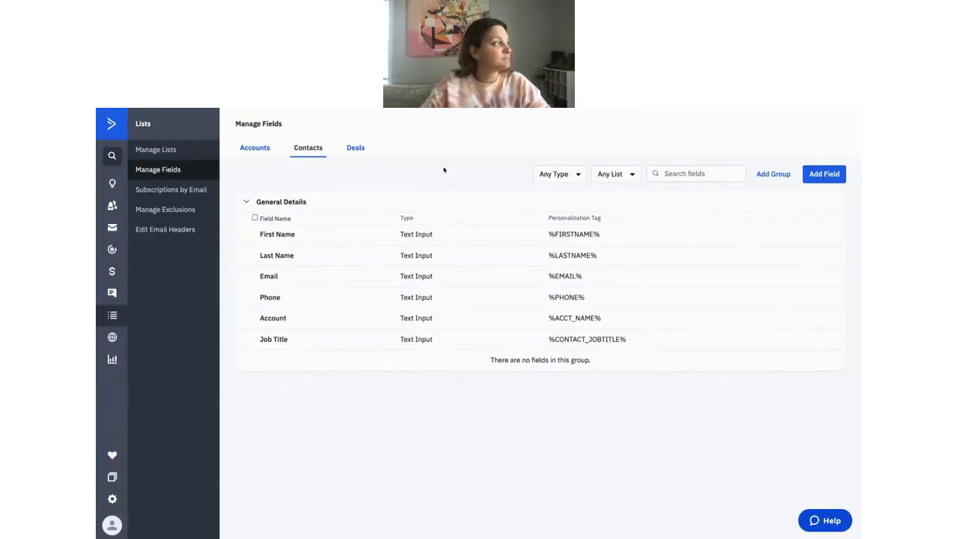
Add a new contact field named 'What membership are you interested in?'.
{"action": "left_click", "coordinate": [825, 181]}
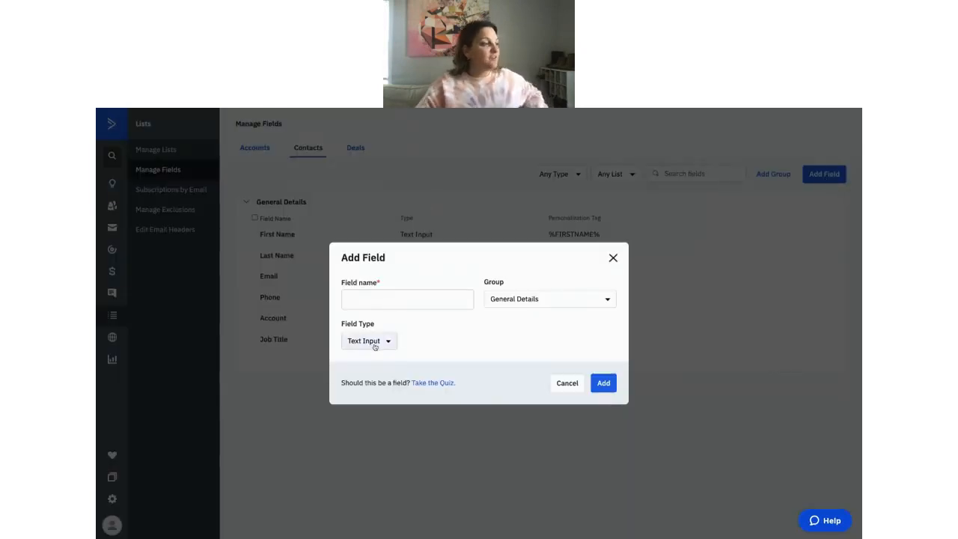
{"action": "left_click", "coordinate": [378, 301]}
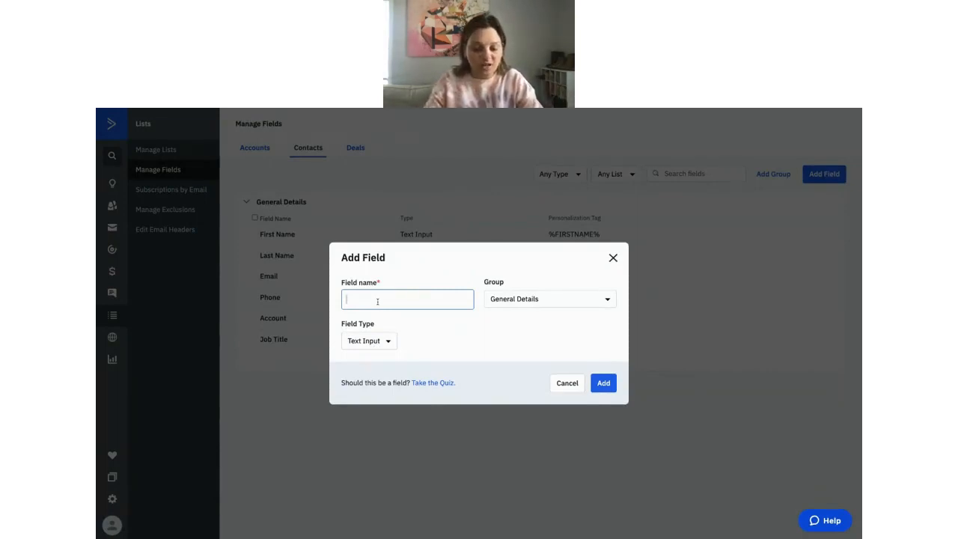
{"action": "type", "text": "What "}
{"action": "type", "text": "thing"}
{"action": "key", "text": "BackSpace"}
{"action": "key", "text": "BackSpace"}
{"action": "key", "text": "BackSpace"}
{"action": "key", "text": "BackSpace"}
{"action": "key", "text": "BackSpace"}
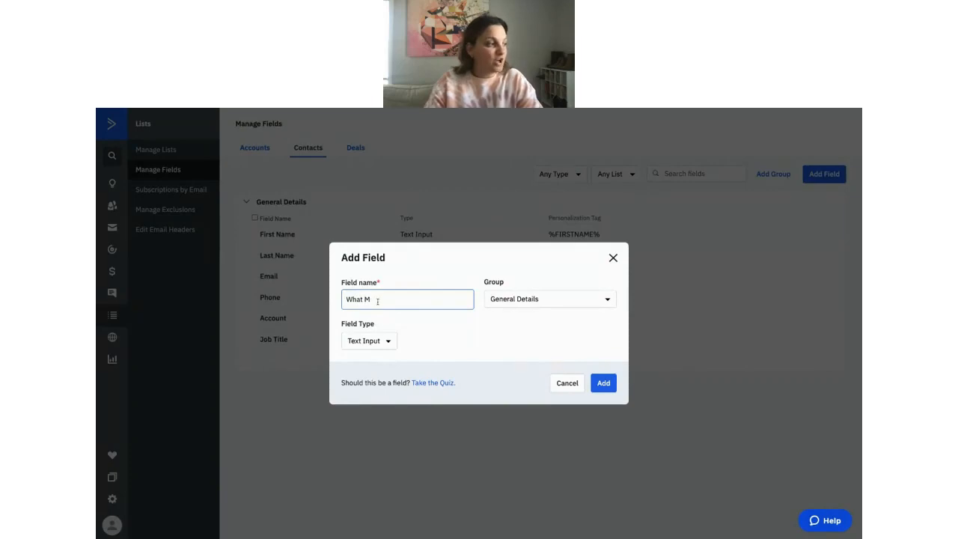
{"action": "type", "text": "mercbership"}
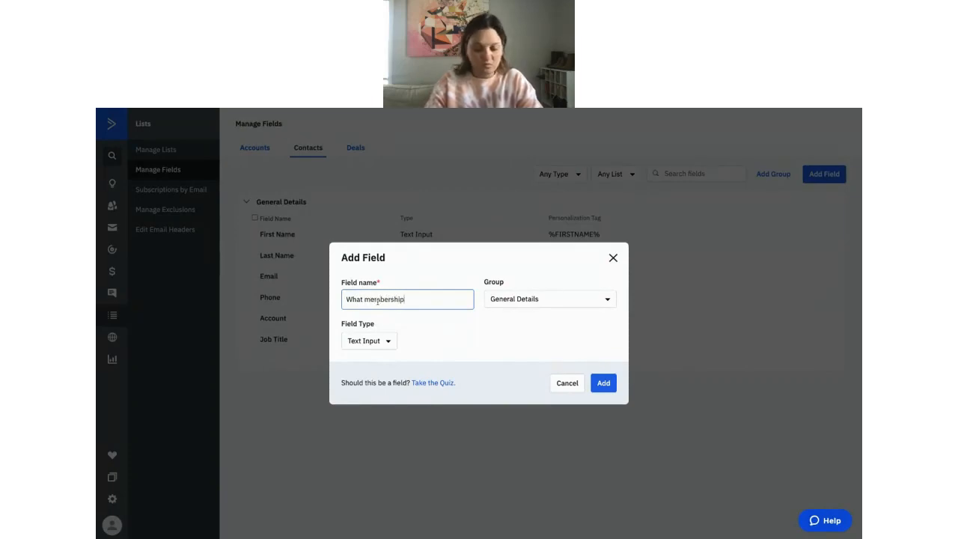
{"action": "type", "text": " are you intere"}
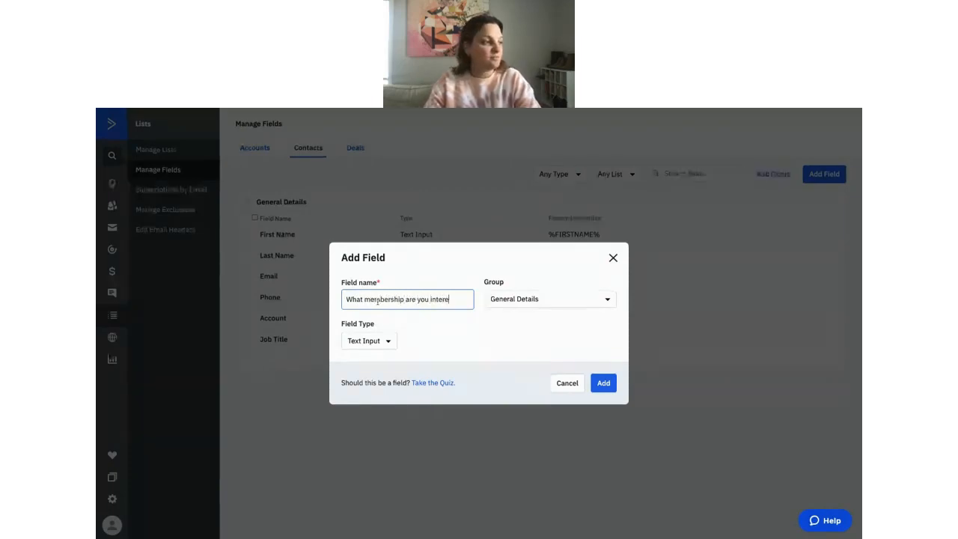
{"action": "type", "text": "sted in?"}
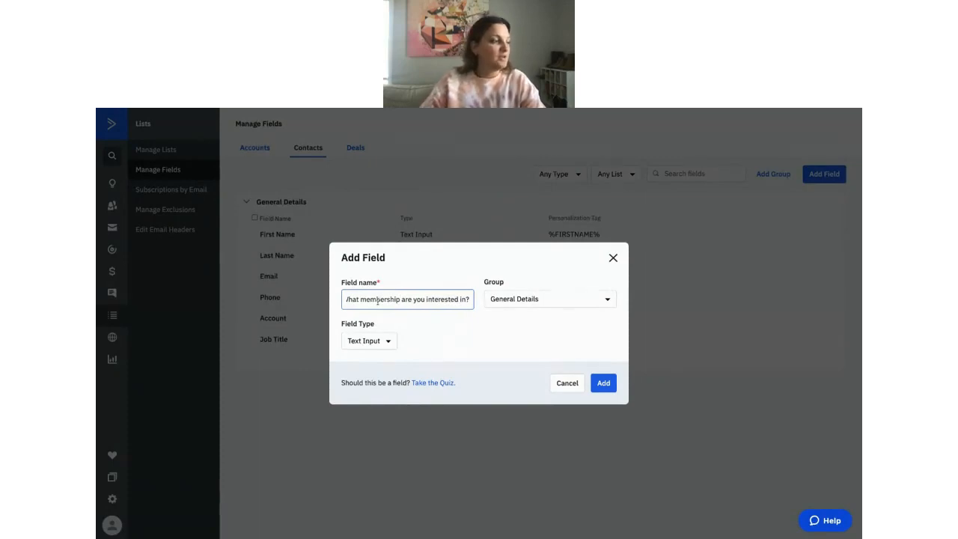
Open the Field Type dropdown and scroll down to the Checkbox option.
{"action": "left_click", "coordinate": [387, 342]}
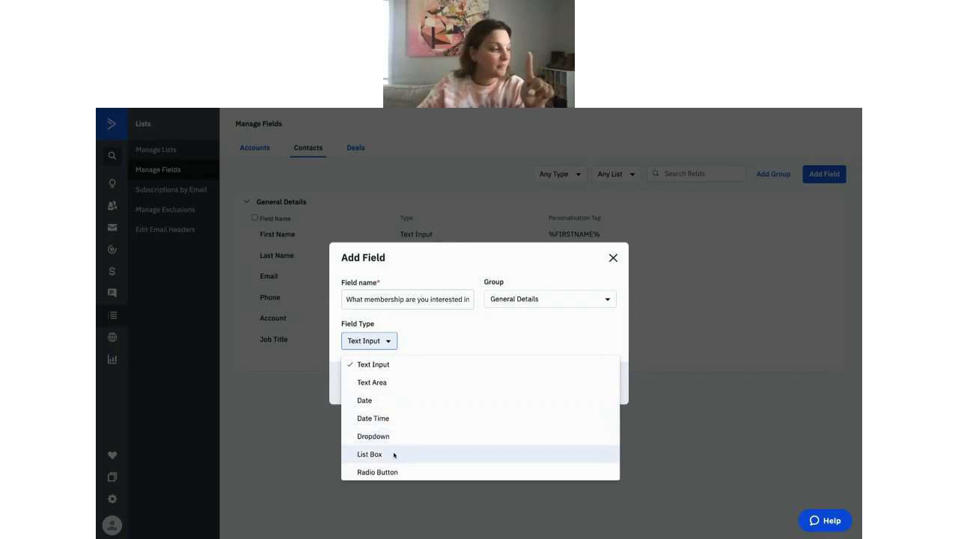
{"action": "scroll", "coordinate": [395, 452], "scroll_direction": "down", "scroll_amount": 1}
{"action": "scroll", "coordinate": [394, 459], "scroll_direction": "down", "scroll_amount": 1}
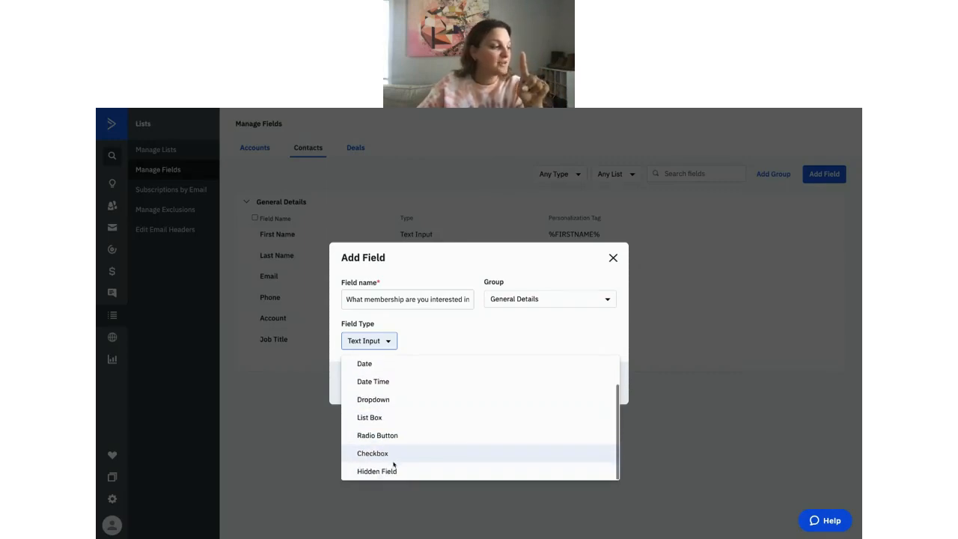
Make the field a Checkbox with options Challenges, Personal Training and Membership.
{"action": "left_click", "coordinate": [396, 453]}
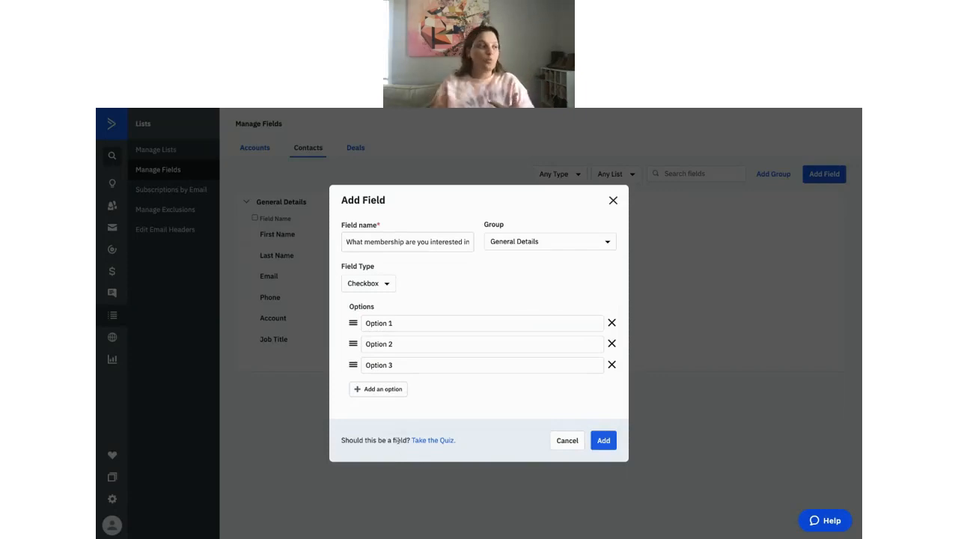
{"action": "left_click_drag", "start_coordinate": [409, 325], "coordinate": [368, 324]}
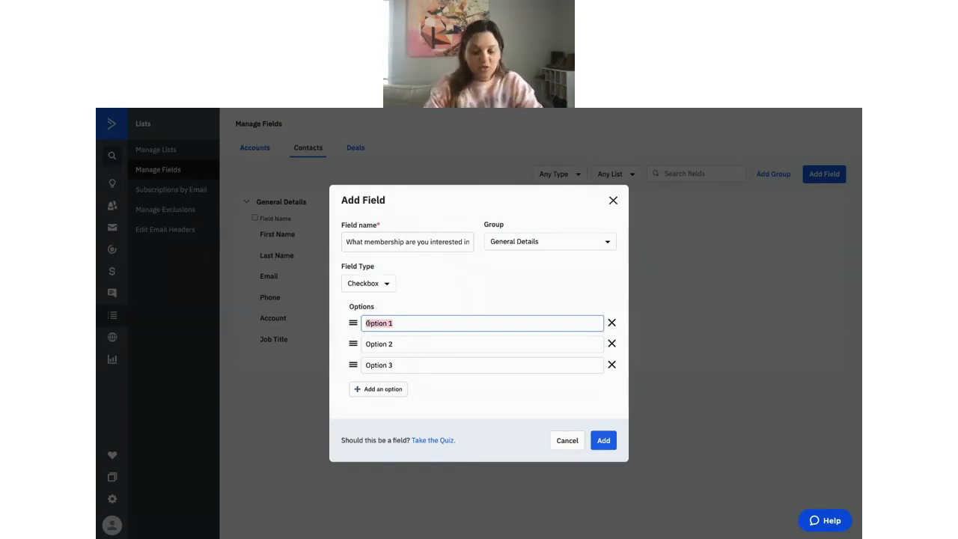
{"action": "type", "text": "Chalen"}
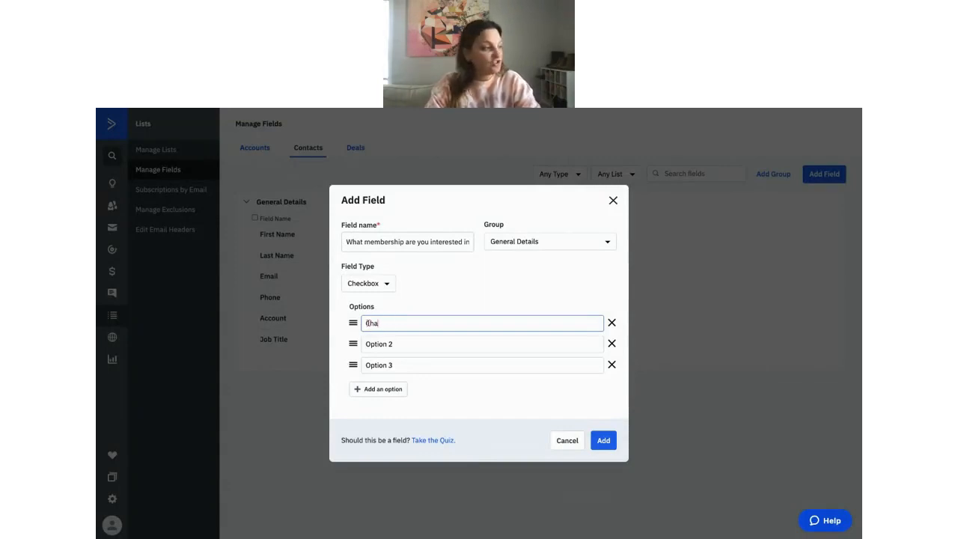
{"action": "key", "text": "BackSpace"}
{"action": "key", "text": "BackSpace"}
{"action": "type", "text": "lenges"}
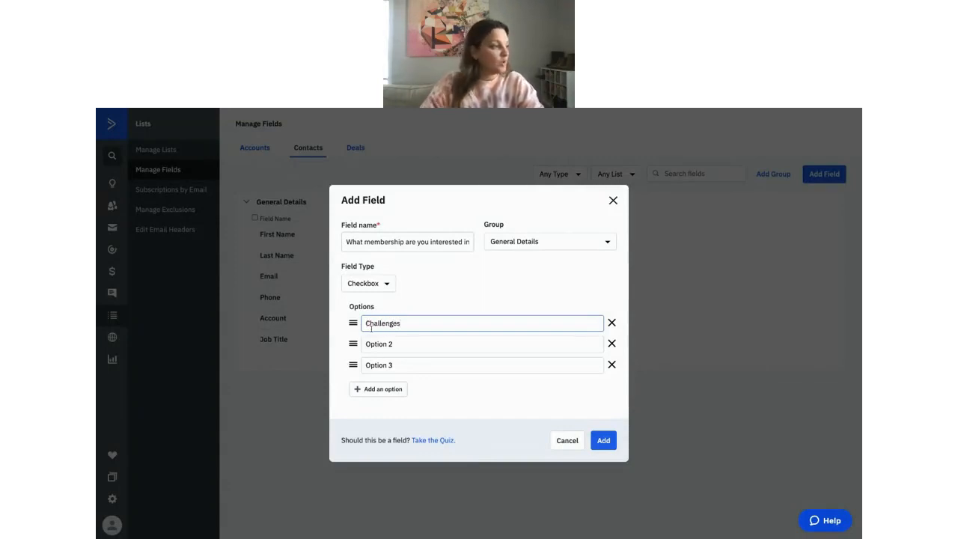
{"action": "left_click", "coordinate": [412, 344]}
{"action": "left_click_drag", "start_coordinate": [413, 344], "coordinate": [369, 343]}
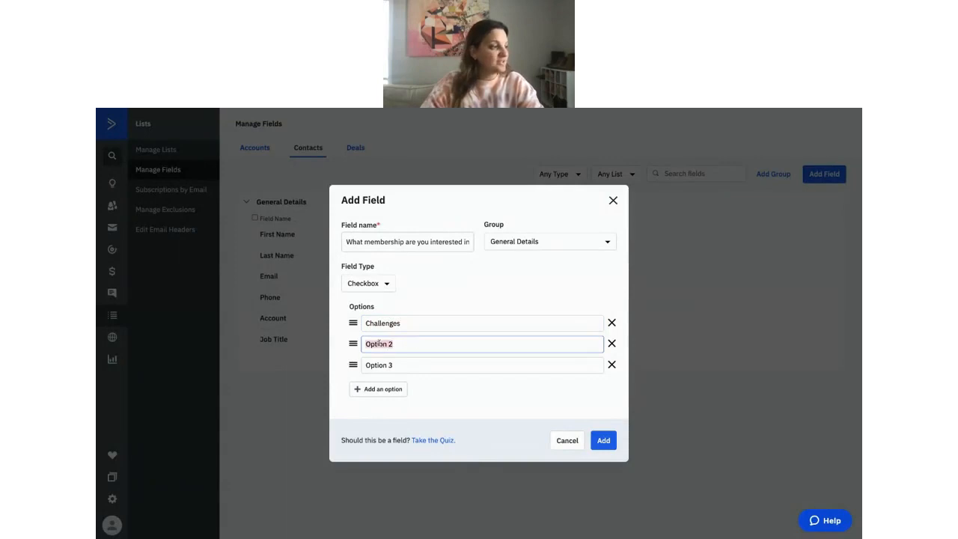
{"action": "type", "text": "Bensonal Traiin"}
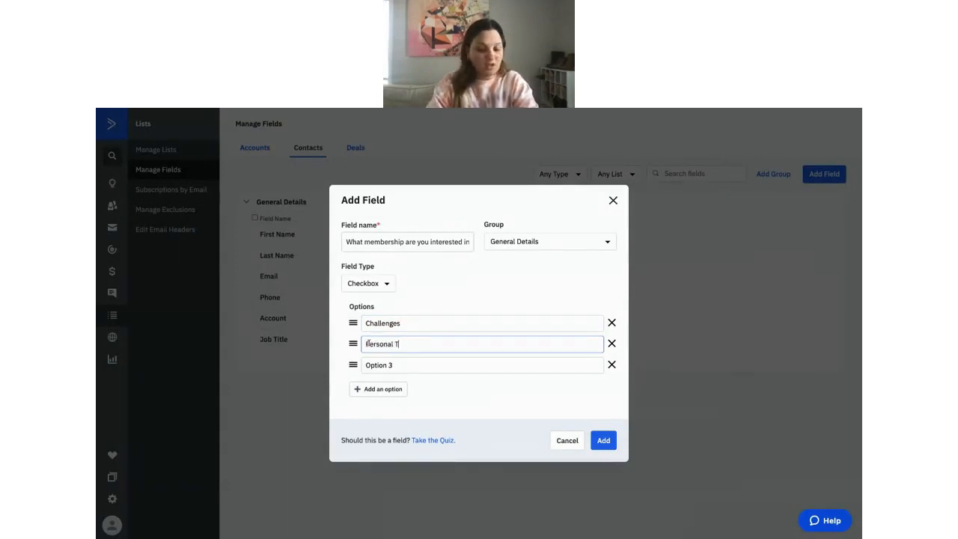
{"action": "key", "text": "BackSpace"}
{"action": "key", "text": "BackSpace"}
{"action": "type", "text": "ning"}
{"action": "key", "text": "Tab"}
{"action": "type", "text": "M"}
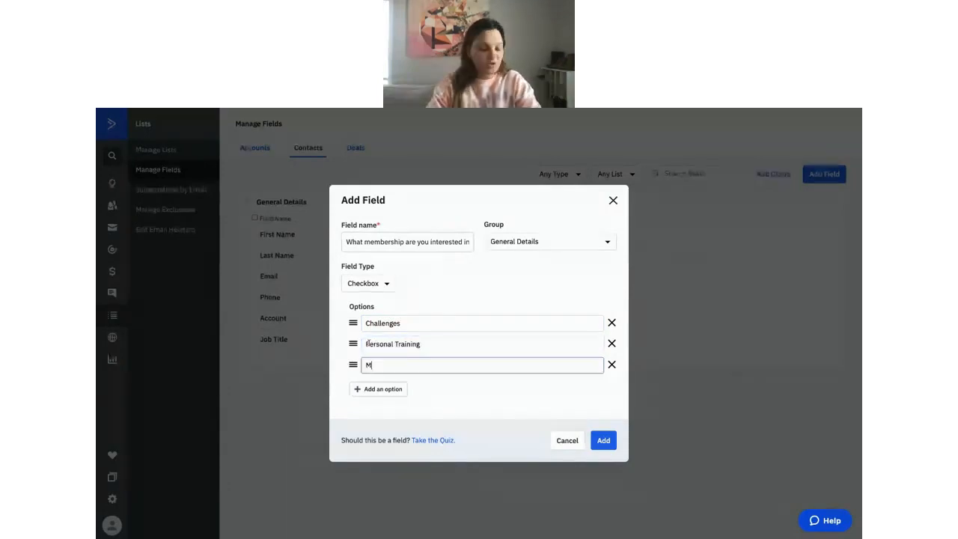
{"action": "type", "text": "embershi"}
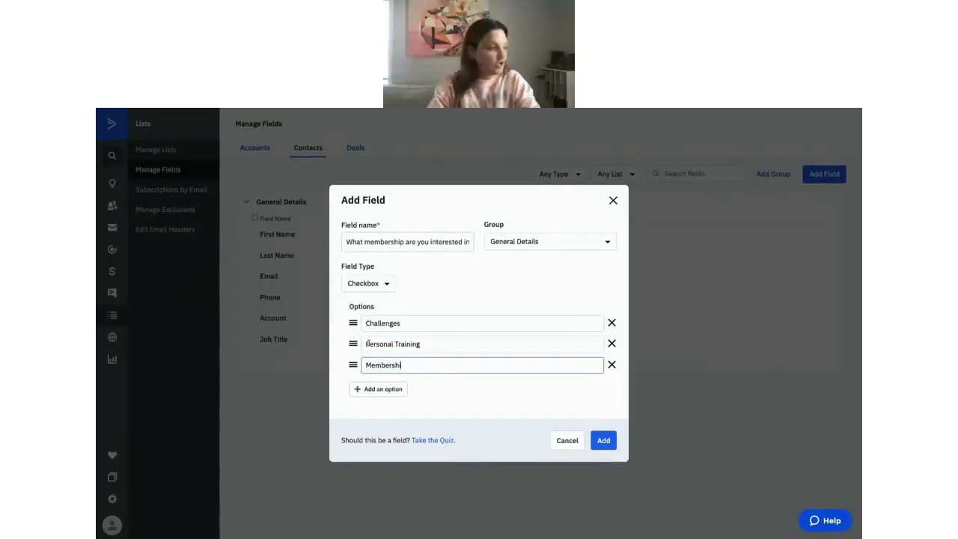
{"action": "type", "text": "p"}
Add two more options, Community and Other, and create the field.
{"action": "left_click", "coordinate": [380, 389]}
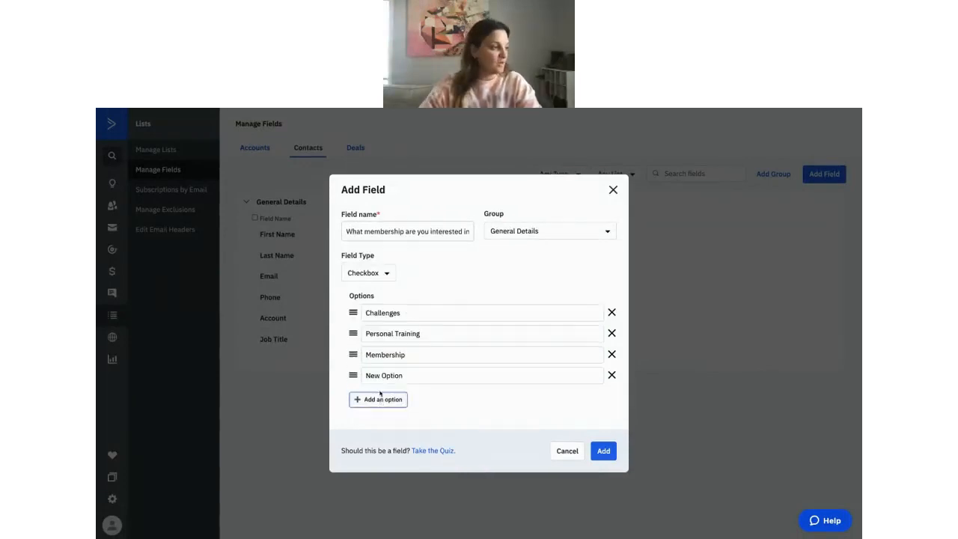
{"action": "left_click", "coordinate": [402, 375]}
{"action": "left_click_drag", "start_coordinate": [407, 376], "coordinate": [361, 376]}
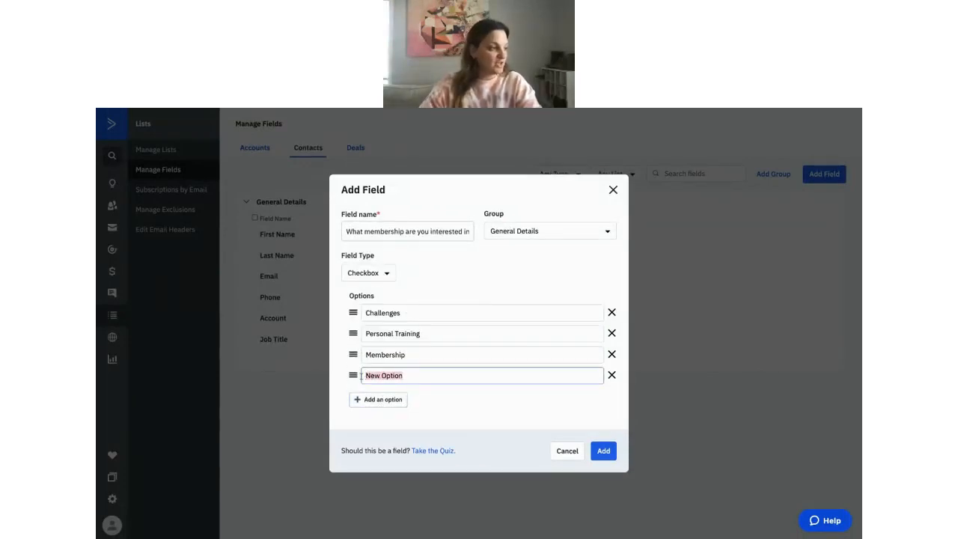
{"action": "type", "text": "Community"}
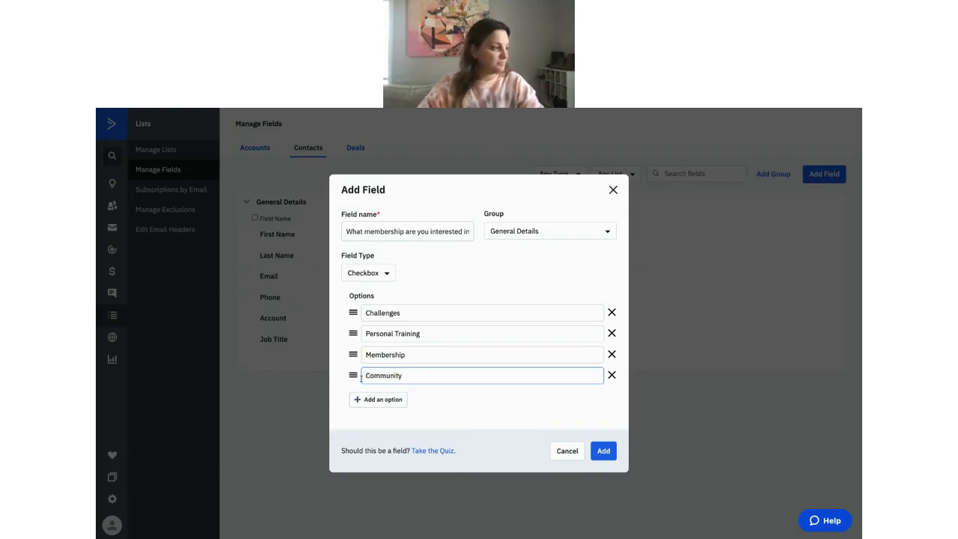
{"action": "left_click", "coordinate": [372, 402]}
{"action": "left_click_drag", "start_coordinate": [404, 386], "coordinate": [355, 386]}
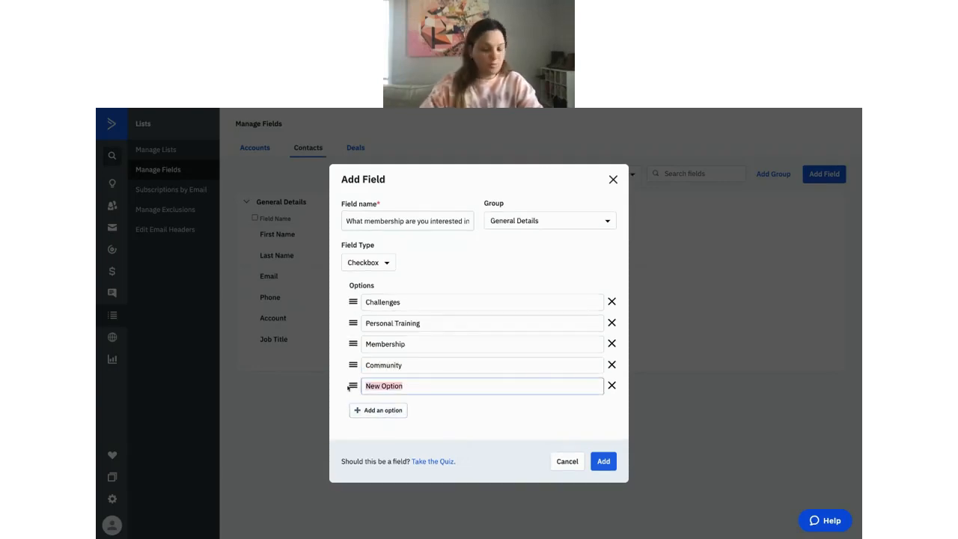
{"action": "type", "text": "Other"}
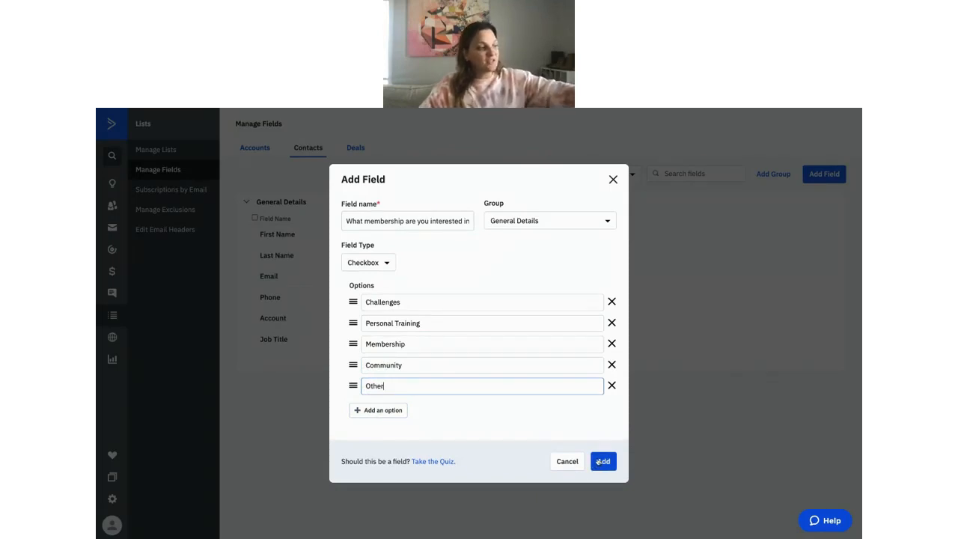
{"action": "left_click", "coordinate": [599, 462]}
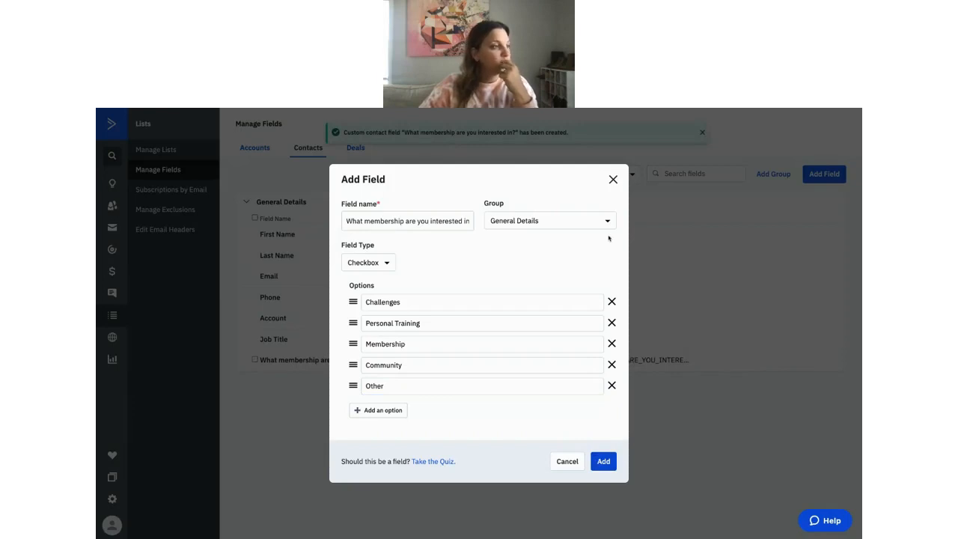
Dismiss the Add Field form to show the new Checkbox field in the list.
{"action": "left_click", "coordinate": [613, 179]}
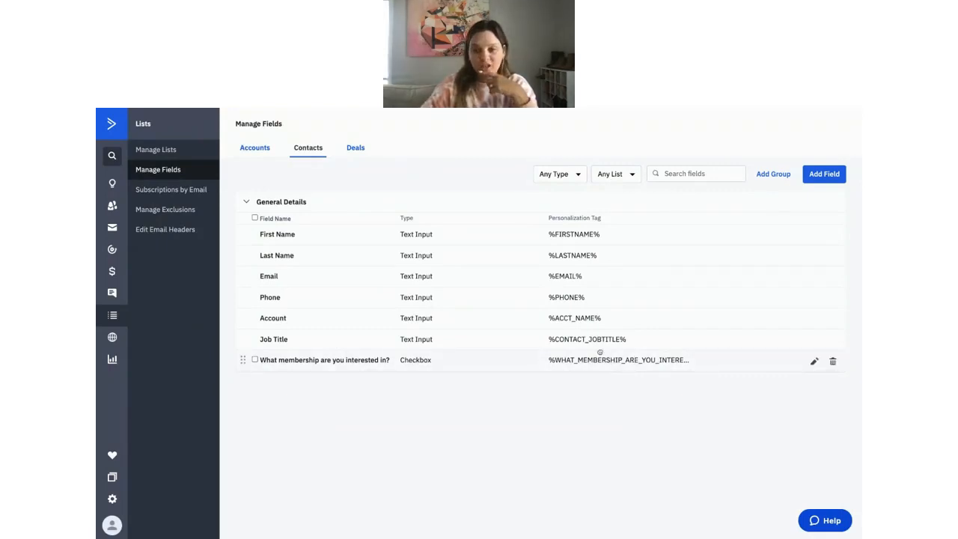
{"action": "left_click", "coordinate": [814, 362]}
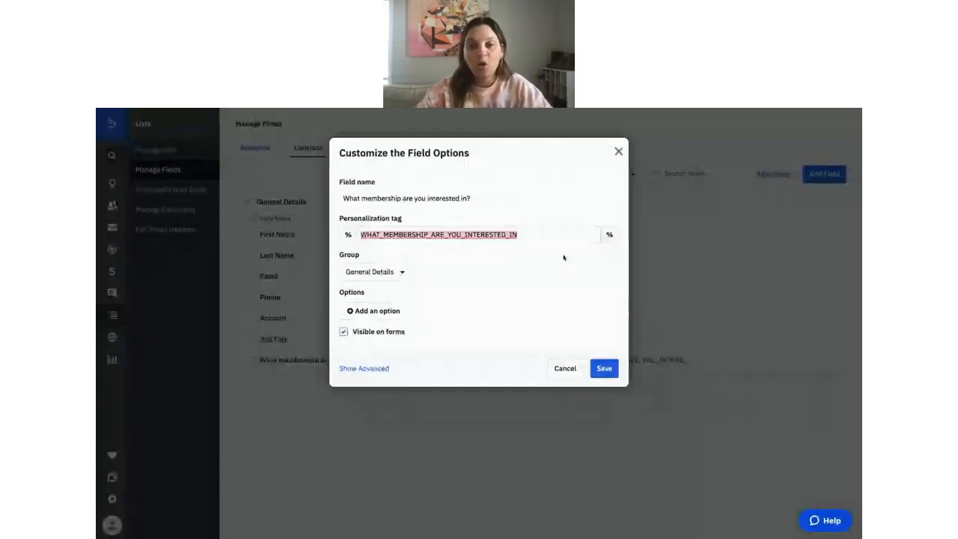
{"action": "left_click", "coordinate": [618, 151]}
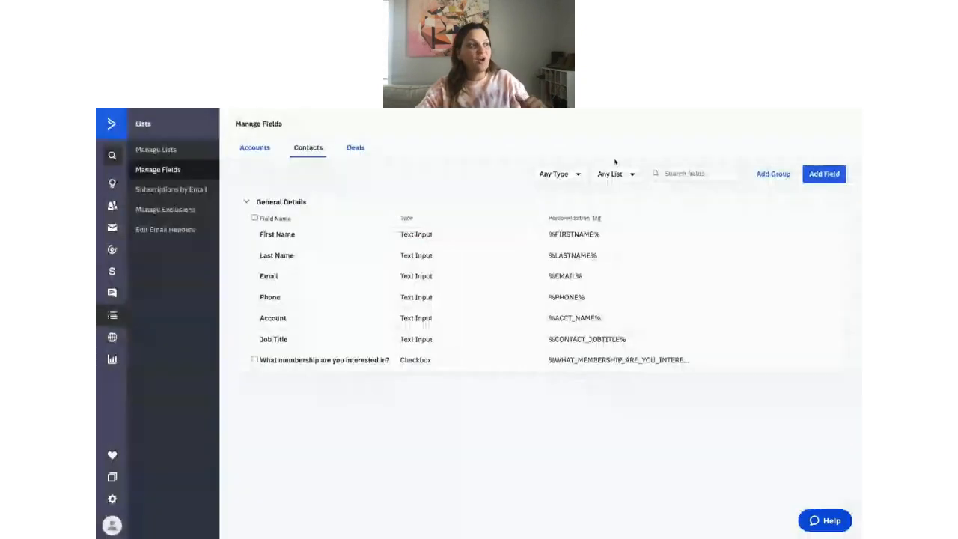
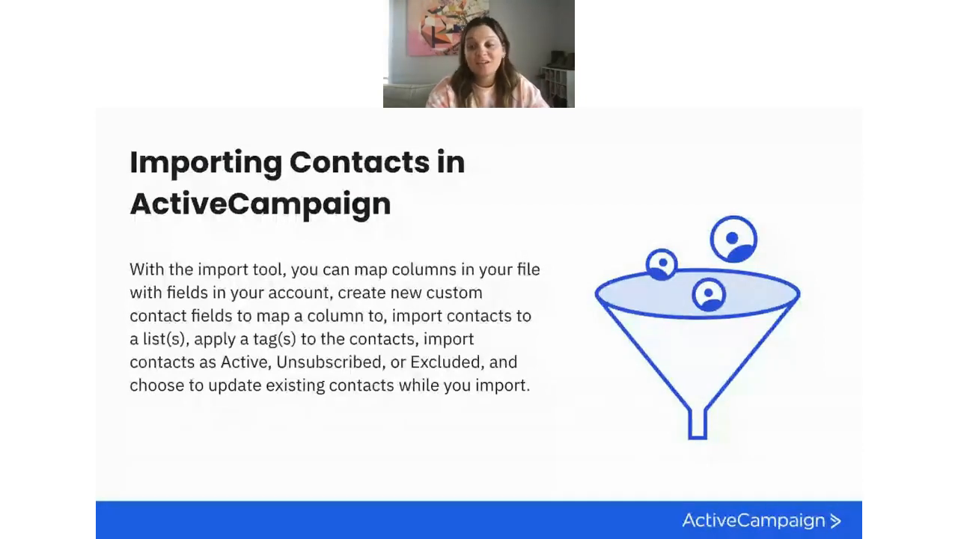
Advance the deck to the blue 'In the Tool – Demo' title slide.
{"action": "key", "text": "Right"}
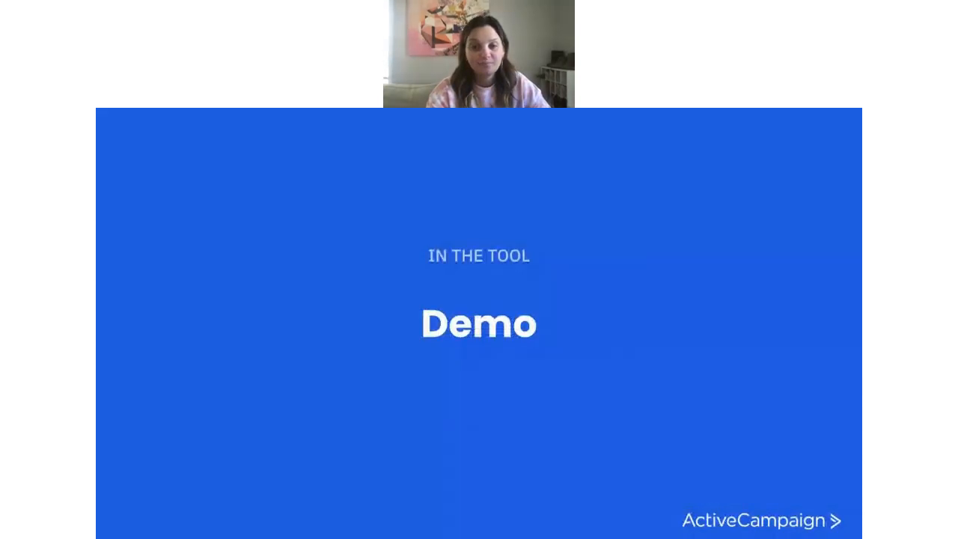
{"action": "key", "text": "Right"}
{"action": "key", "text": "Left"}
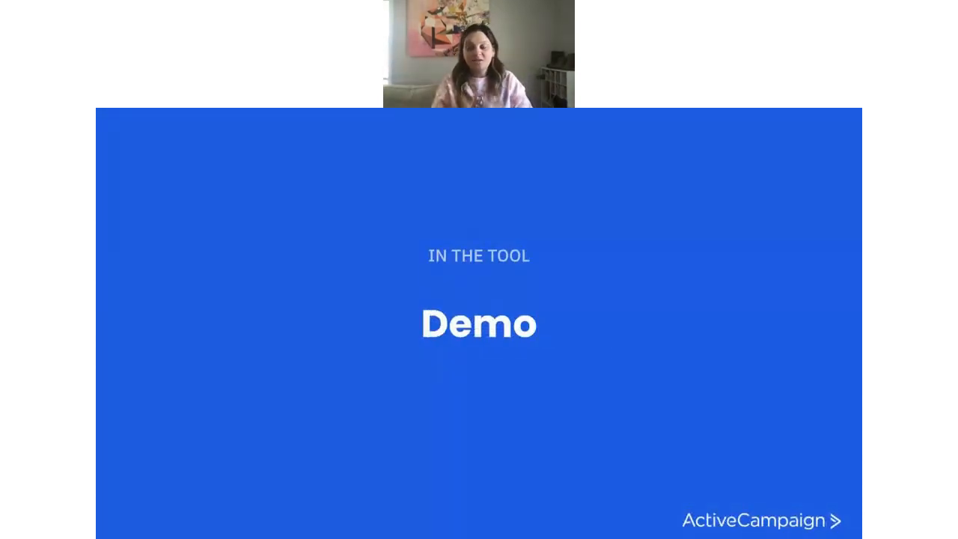
Switch to ActiveCampaign and bring up the Contacts list of all 33 contacts.
{"action": "key", "text": "ctrl+Left"}
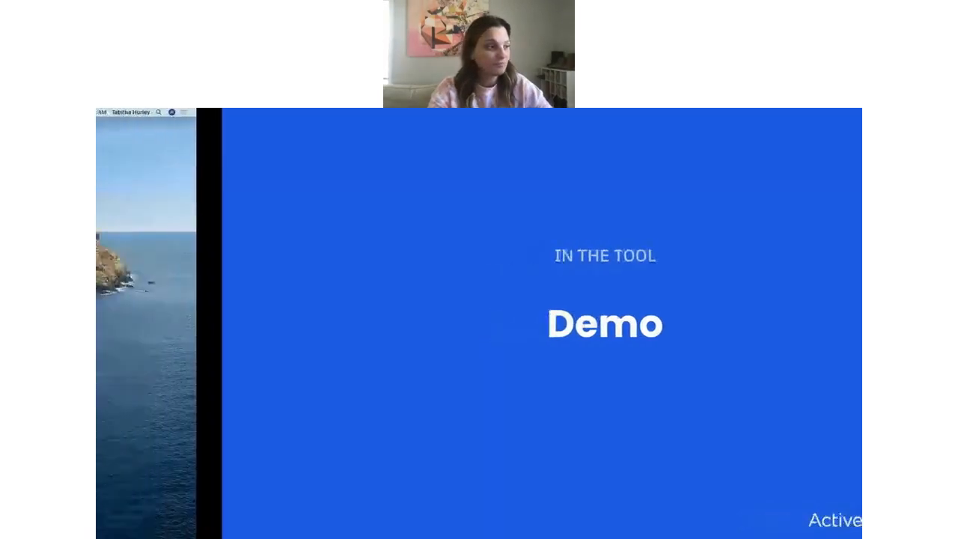
{"action": "key", "text": "ctrl+Right"}
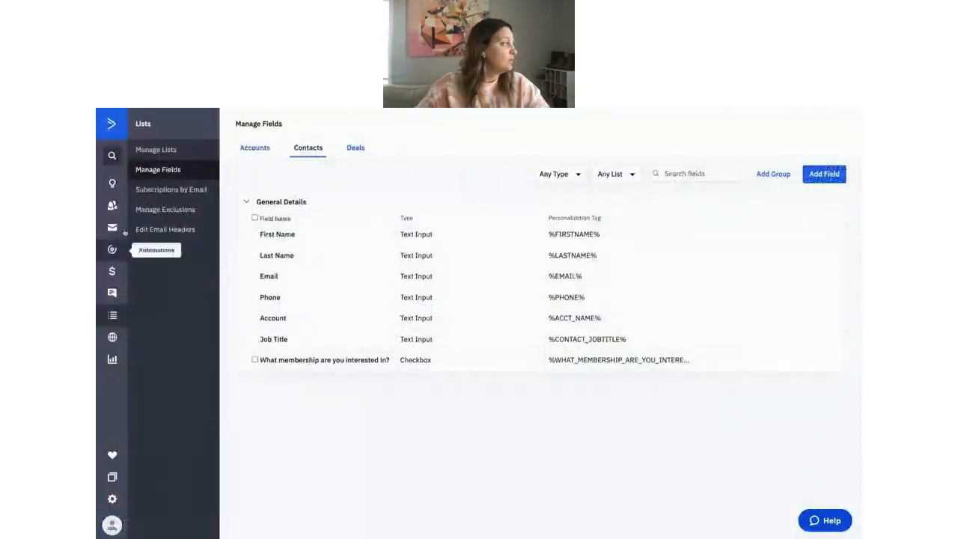
{"action": "left_click", "coordinate": [112, 207]}
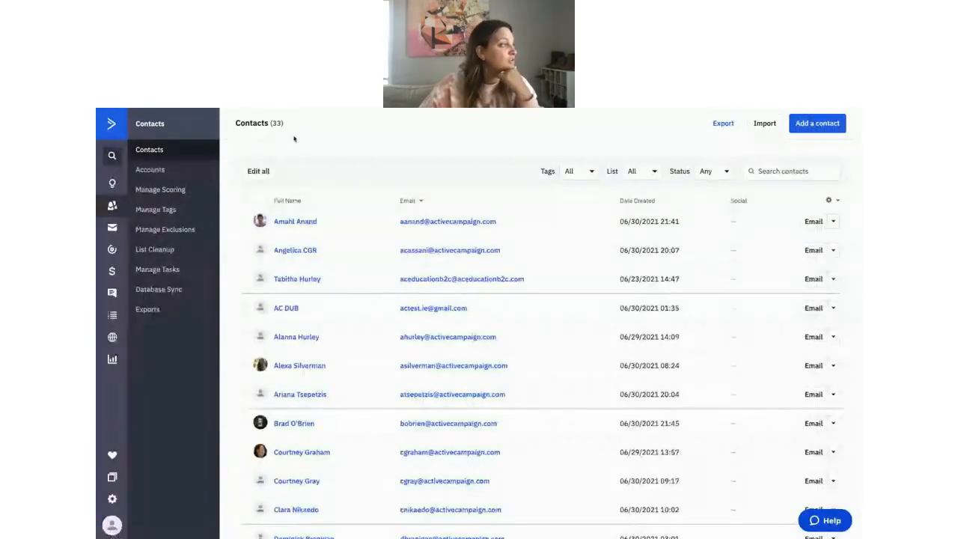
{"action": "scroll", "coordinate": [355, 376], "scroll_direction": "down", "scroll_amount": 3}
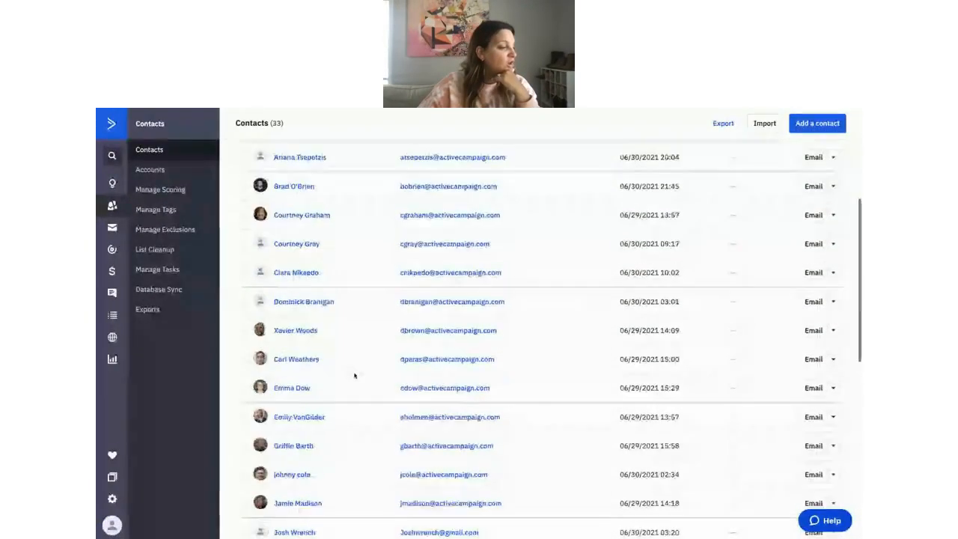
{"action": "scroll", "coordinate": [355, 376], "scroll_direction": "down", "scroll_amount": 2}
{"action": "scroll", "coordinate": [355, 376], "scroll_direction": "up", "scroll_amount": 5}
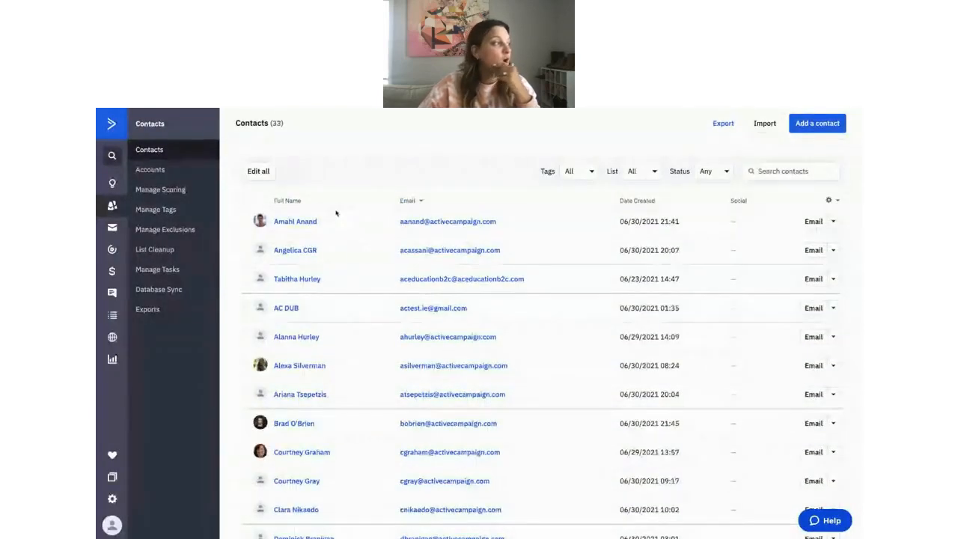
Open the third contact and review fields like Unlimited plan, 126-150 weight range, 20 class package.
{"action": "left_click", "coordinate": [308, 278]}
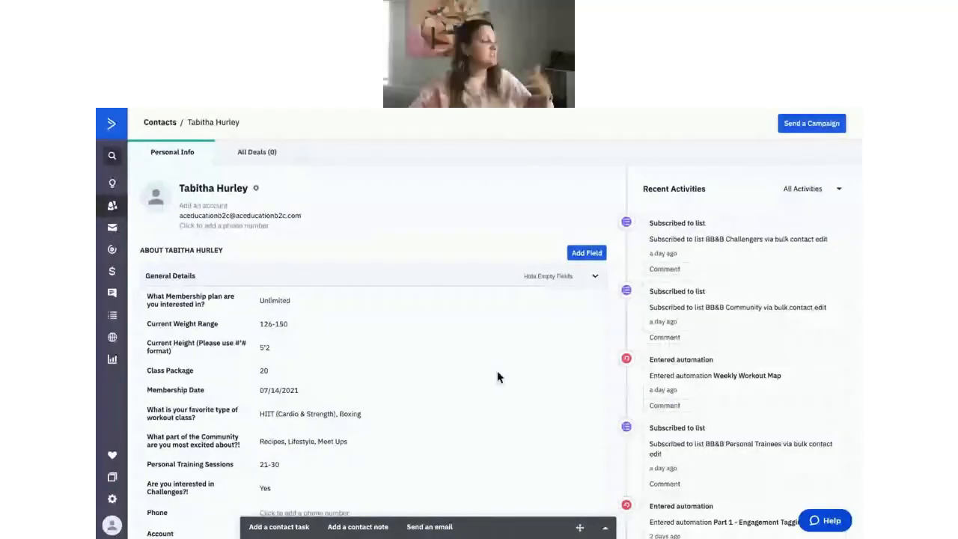
{"action": "scroll", "coordinate": [487, 373], "scroll_direction": "down", "scroll_amount": 1}
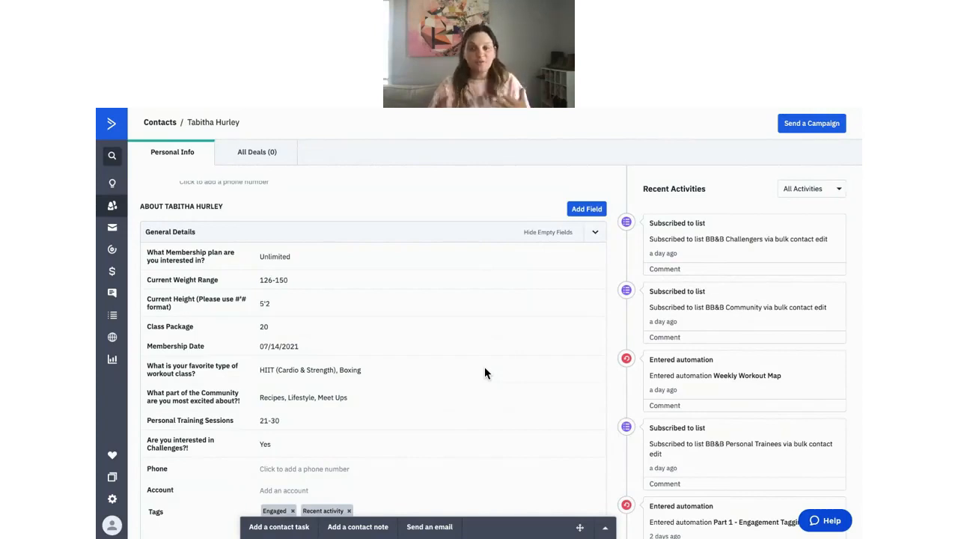
{"action": "scroll", "coordinate": [484, 366], "scroll_direction": "up", "scroll_amount": 2}
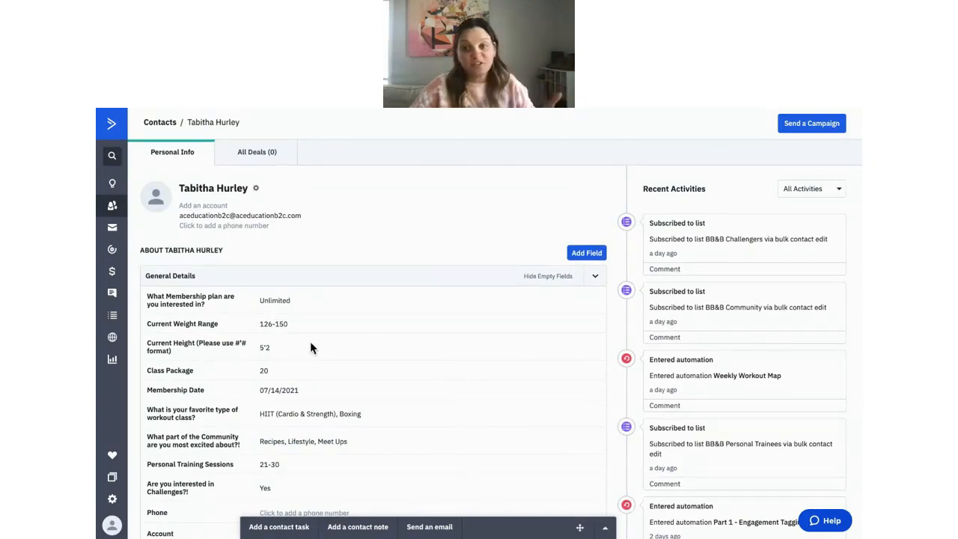
{"action": "scroll", "coordinate": [311, 347], "scroll_direction": "down", "scroll_amount": 1}
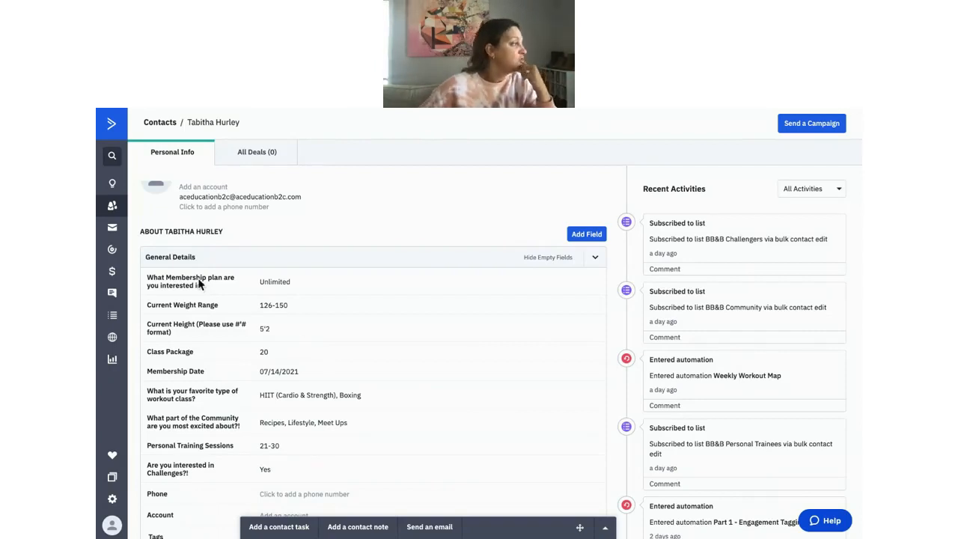
{"action": "left_click", "coordinate": [292, 283]}
{"action": "left_click", "coordinate": [299, 313]}
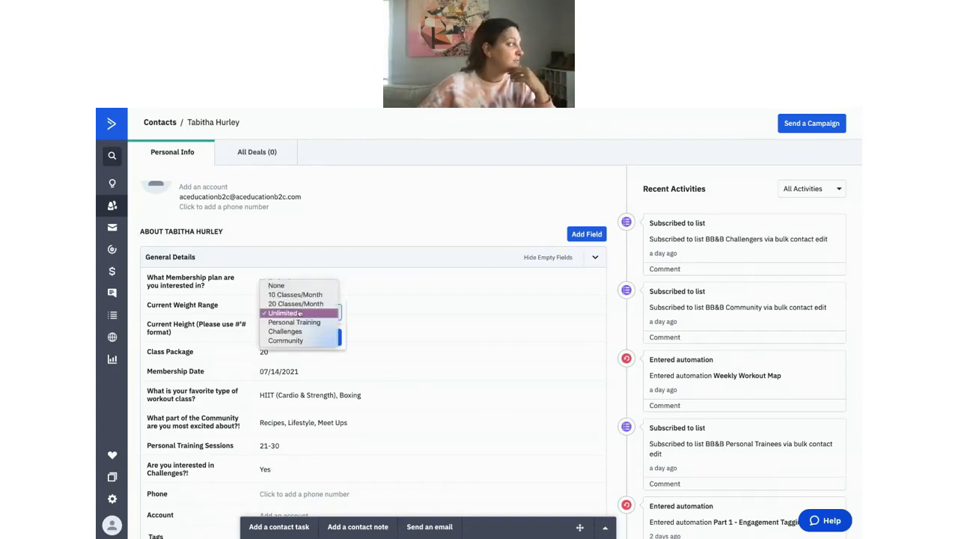
{"action": "left_click", "coordinate": [299, 313]}
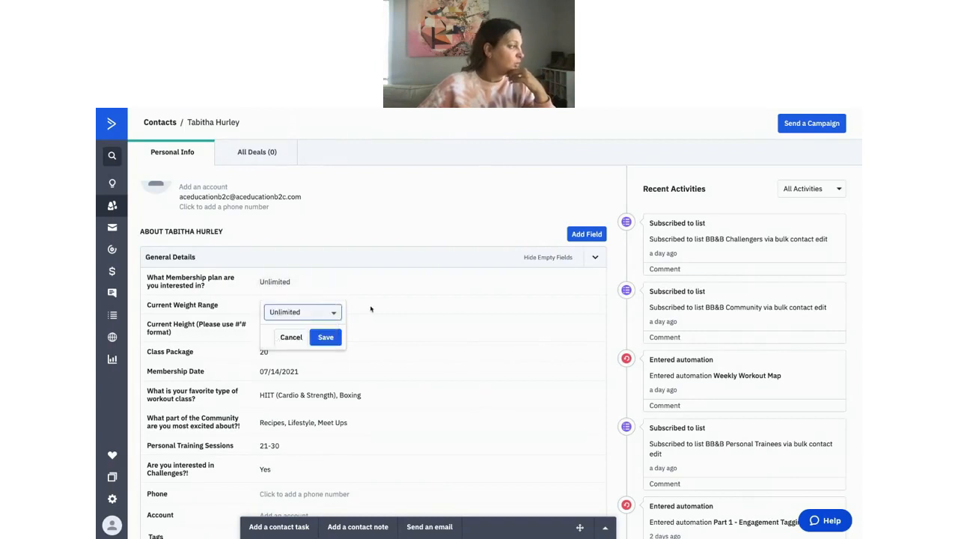
{"action": "left_click", "coordinate": [370, 311]}
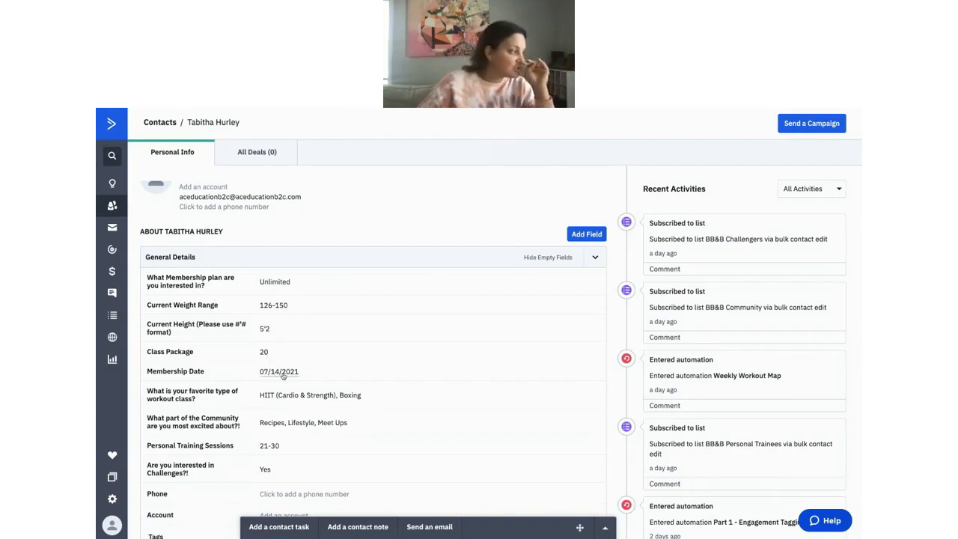
{"action": "left_click", "coordinate": [296, 397]}
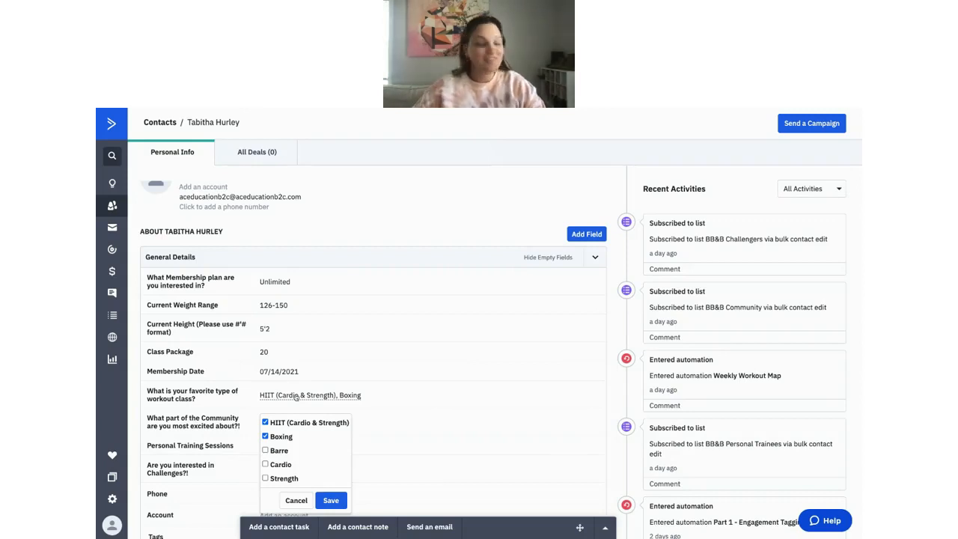
{"action": "left_click", "coordinate": [379, 377]}
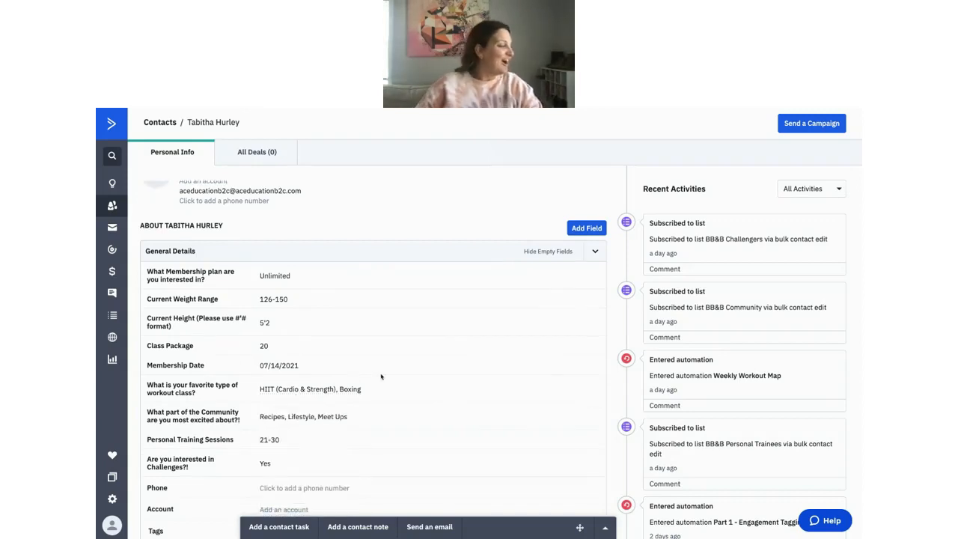
{"action": "left_click", "coordinate": [287, 422]}
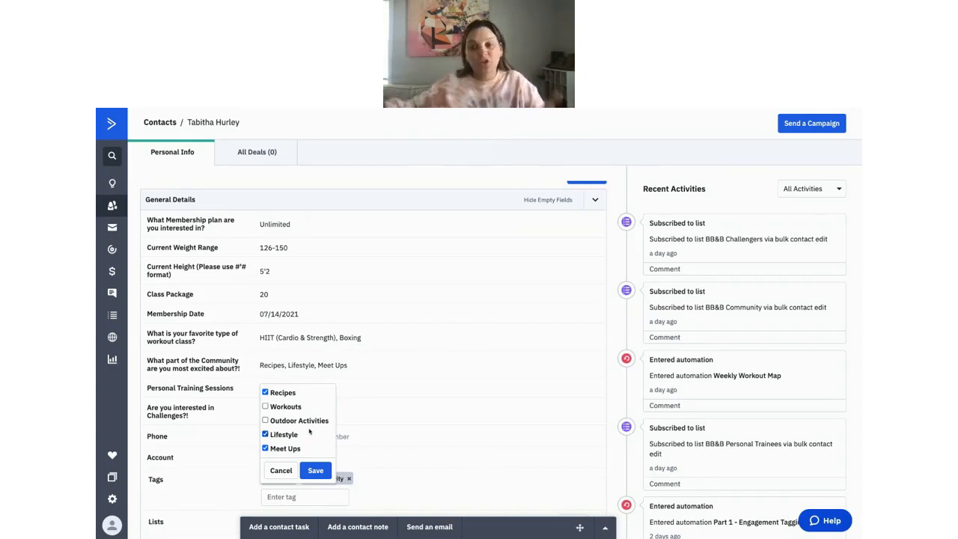
{"action": "left_click", "coordinate": [444, 407]}
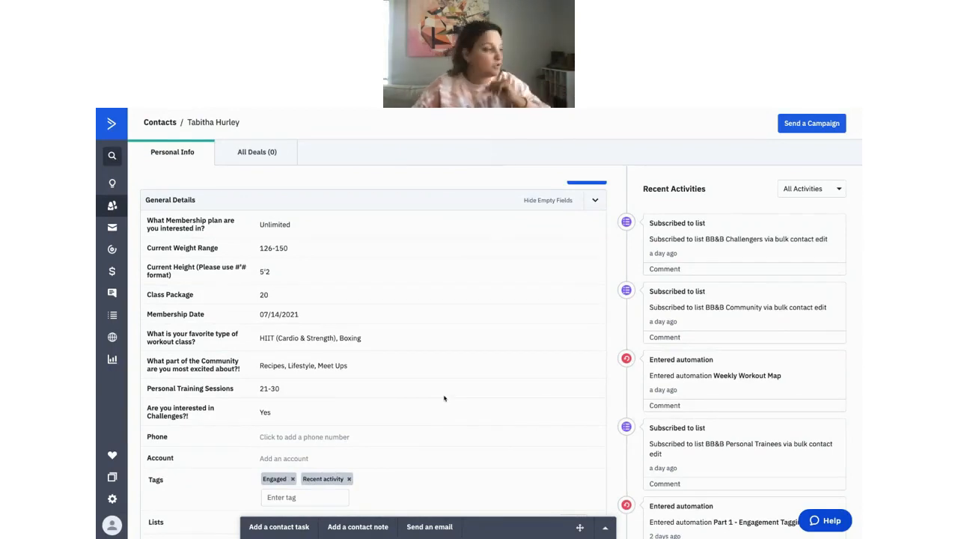
Tag the contact with Community: Recipes (via 'co') and Source: Friend/Referral (via 'Source:').
{"action": "scroll", "coordinate": [444, 398], "scroll_direction": "down", "scroll_amount": 3}
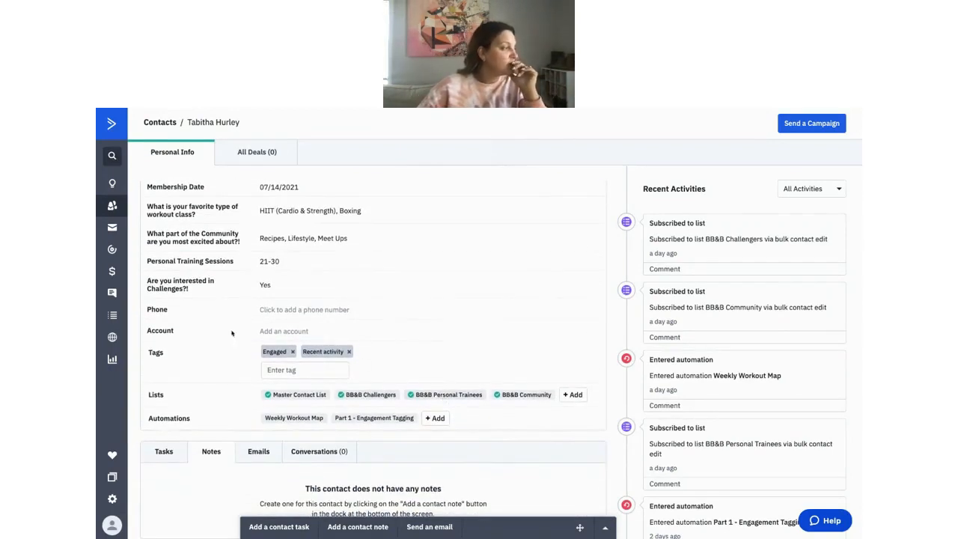
{"action": "left_click", "coordinate": [313, 369]}
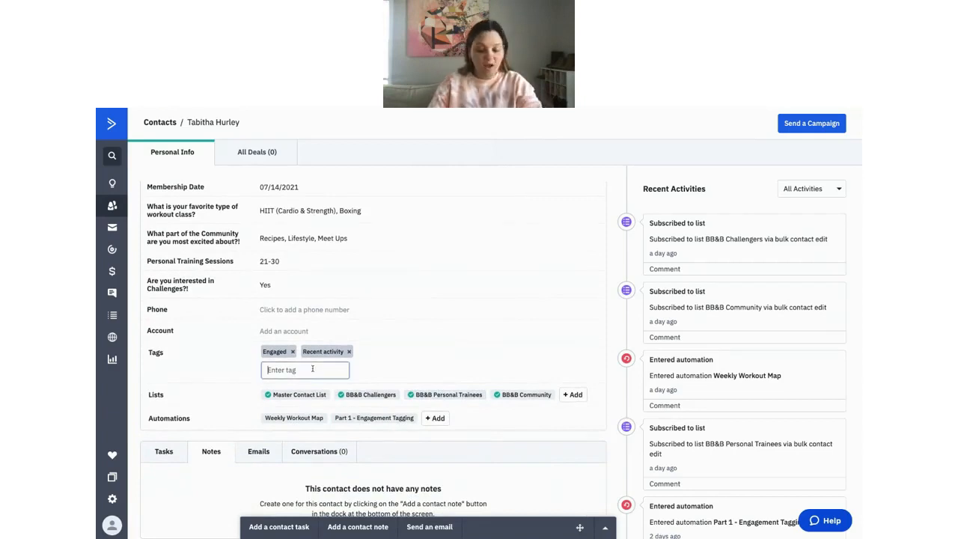
{"action": "type", "text": "co"}
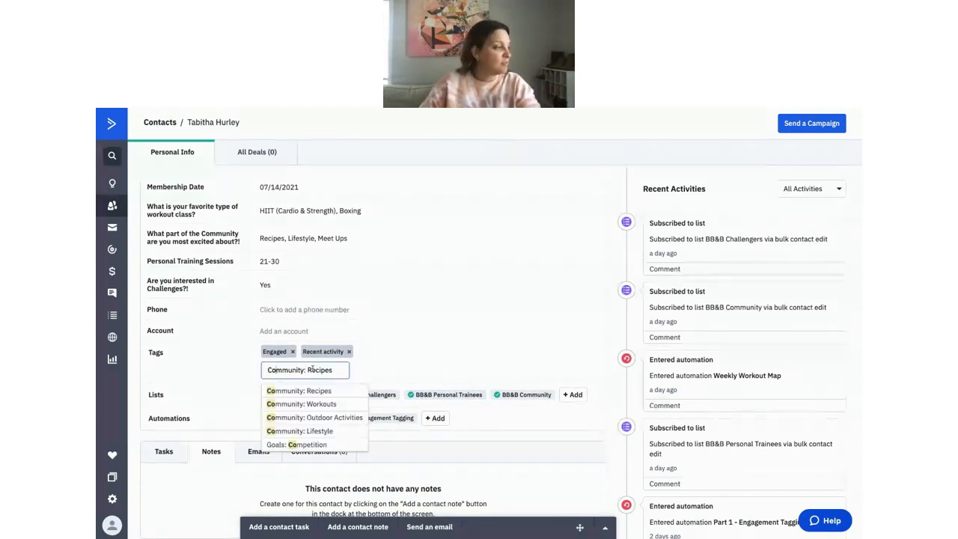
{"action": "scroll", "coordinate": [328, 398], "scroll_direction": "down", "scroll_amount": 1}
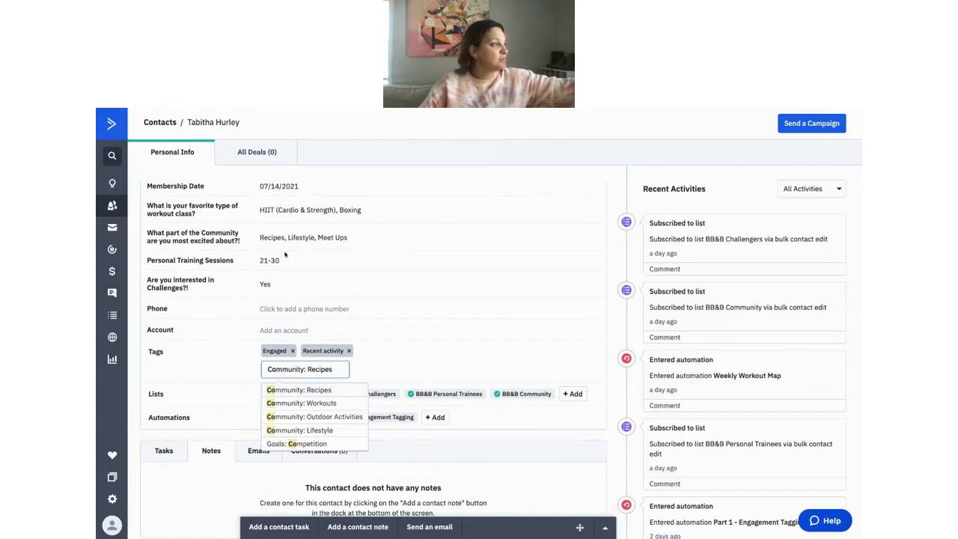
{"action": "left_click", "coordinate": [334, 391]}
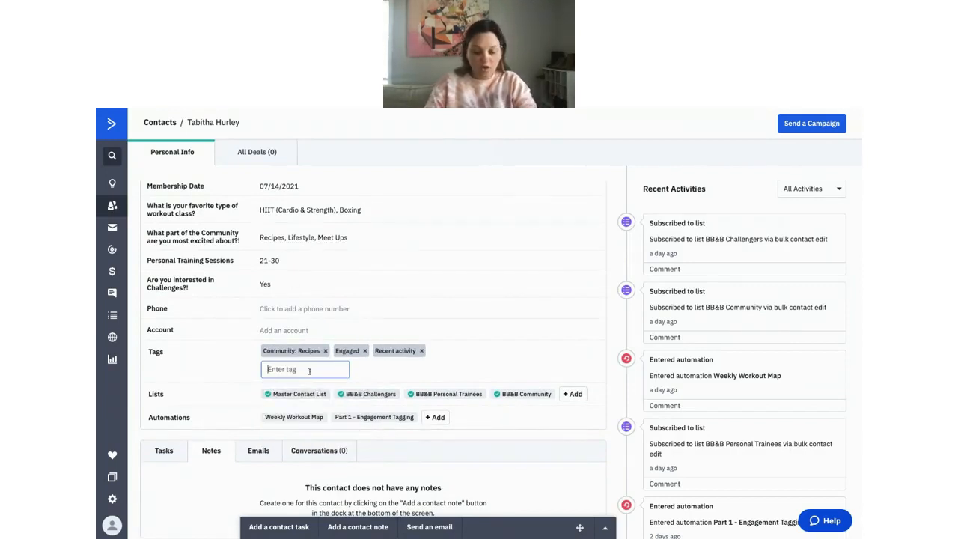
{"action": "type", "text": "Source"}
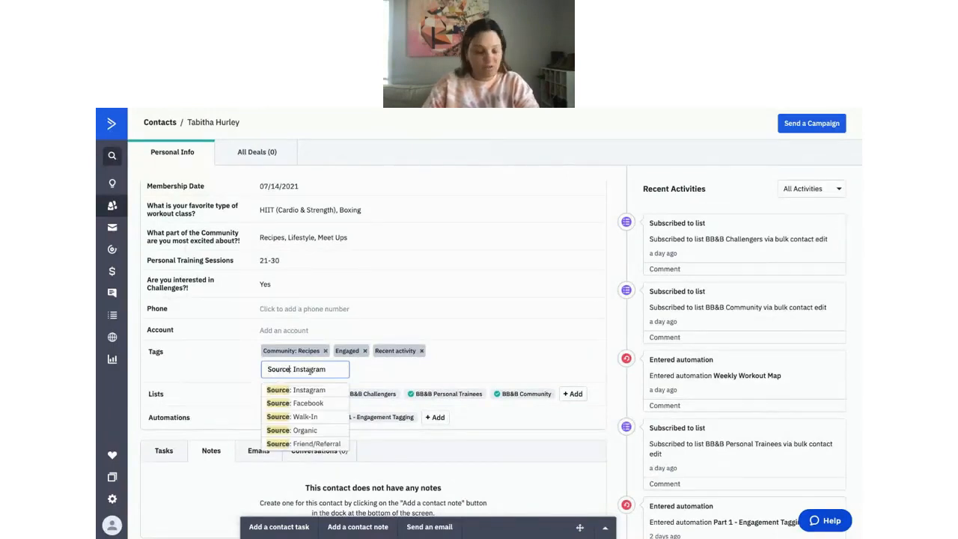
{"action": "type", "text": ":"}
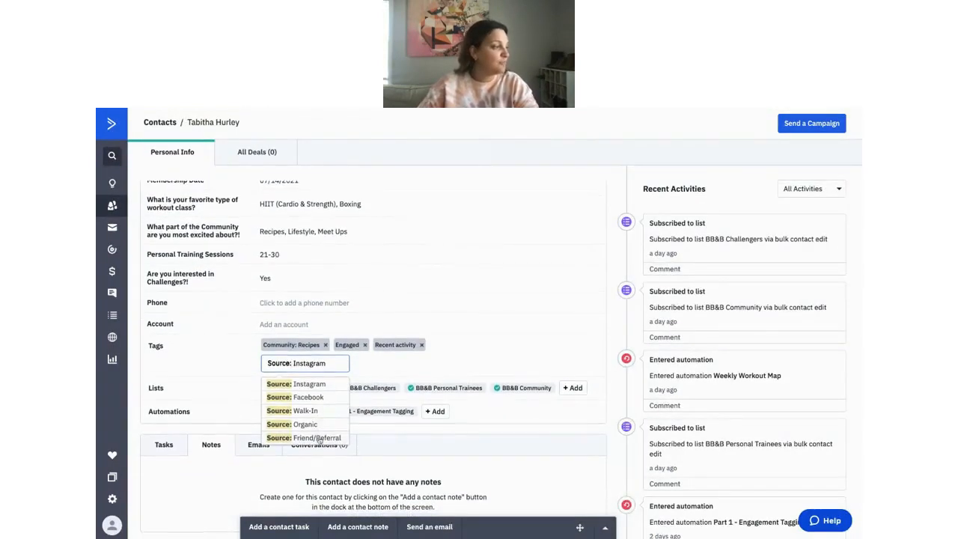
{"action": "left_click", "coordinate": [318, 438]}
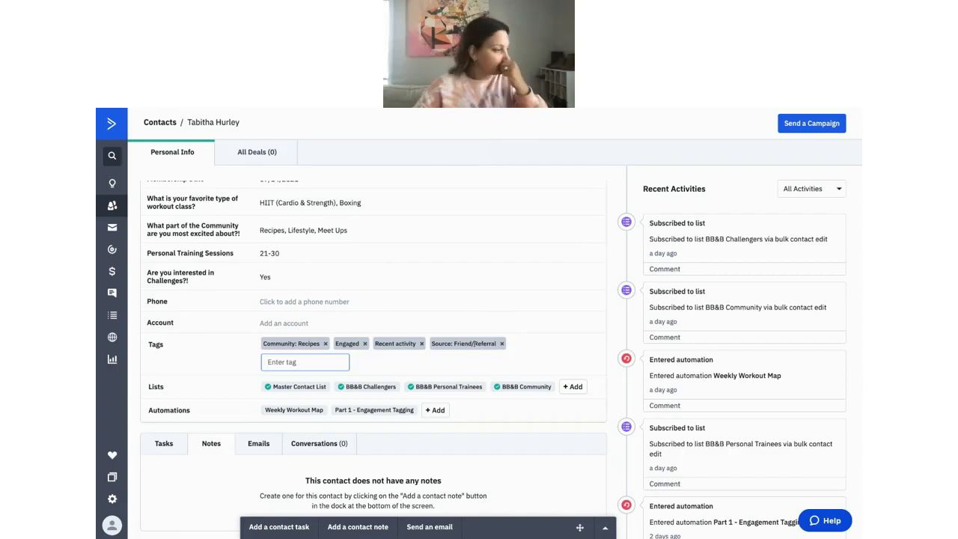
{"action": "scroll", "coordinate": [474, 343], "scroll_direction": "down", "scroll_amount": 1}
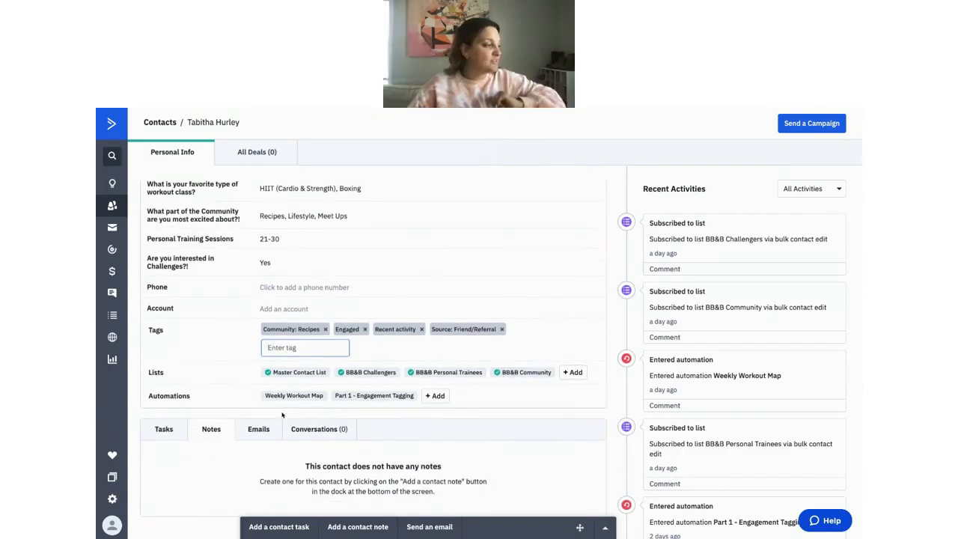
{"action": "mouse_move", "coordinate": [281, 400]}
{"action": "mouse_move", "coordinate": [362, 401]}
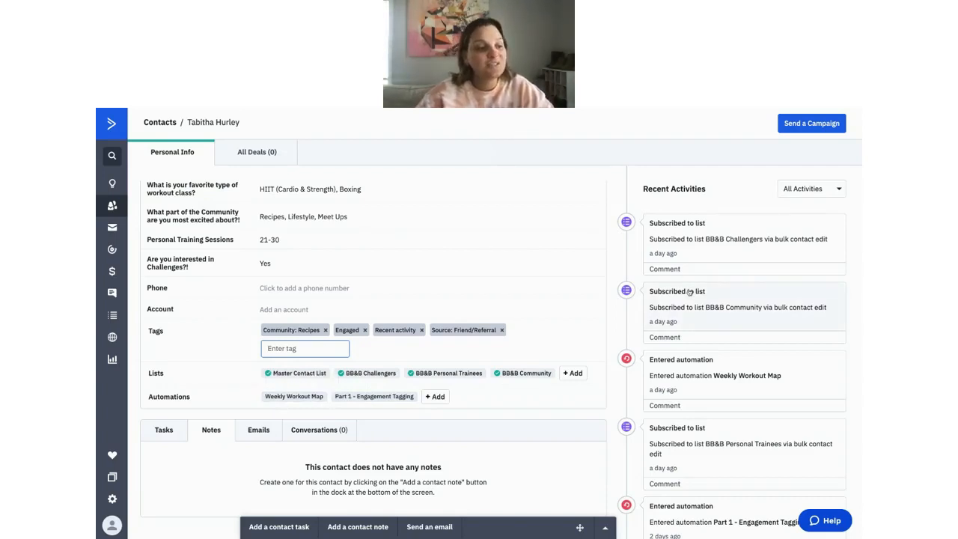
{"action": "scroll", "coordinate": [689, 292], "scroll_direction": "down", "scroll_amount": 3}
{"action": "scroll", "coordinate": [689, 292], "scroll_direction": "up", "scroll_amount": 3}
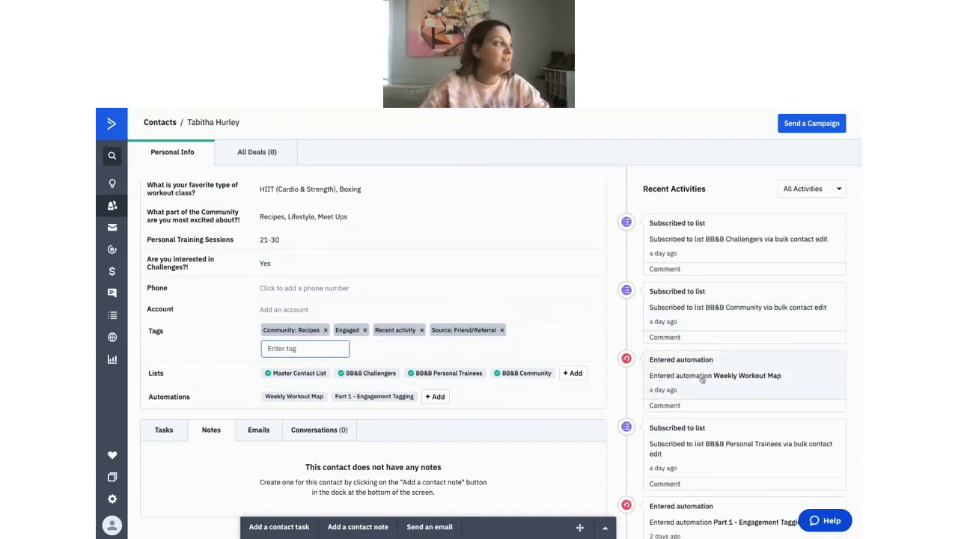
{"action": "scroll", "coordinate": [498, 320], "scroll_direction": "up", "scroll_amount": 3}
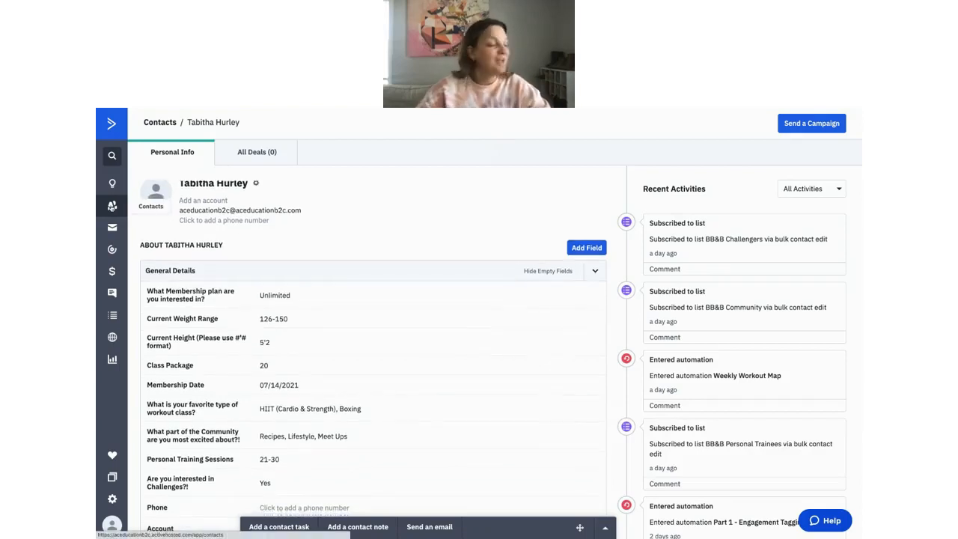
Return to the Contacts list and look over the Tags and List filter choices.
{"action": "left_click", "coordinate": [112, 206]}
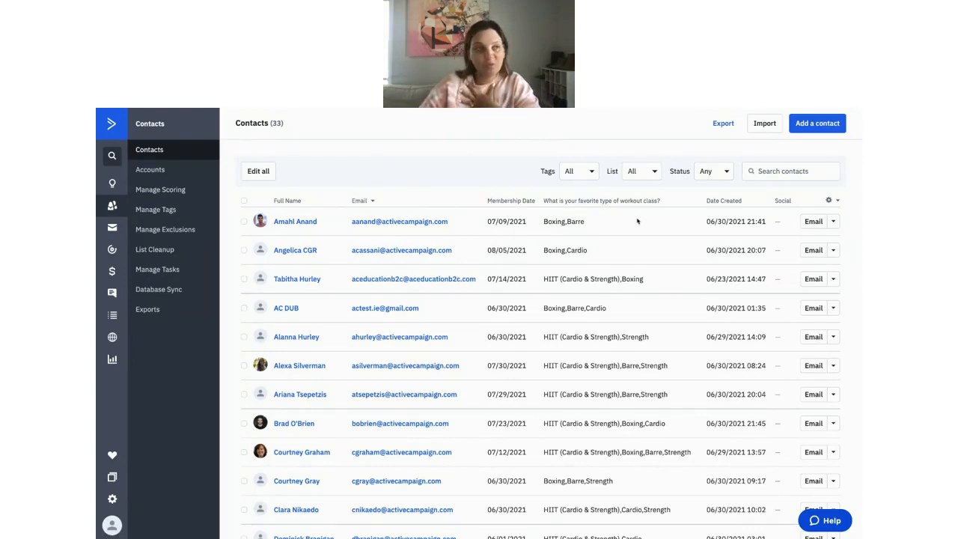
{"action": "scroll", "coordinate": [620, 222], "scroll_direction": "down", "scroll_amount": 1}
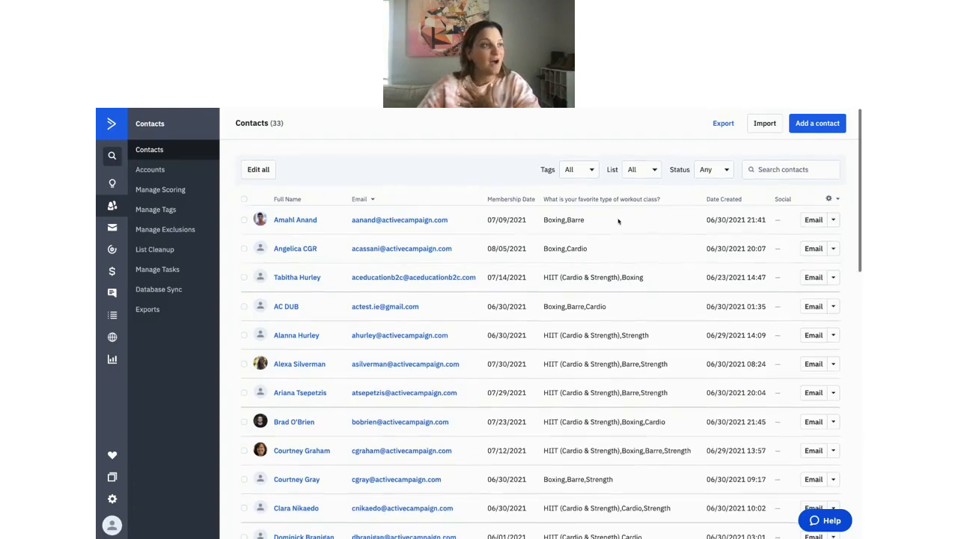
{"action": "left_click", "coordinate": [588, 171]}
{"action": "scroll", "coordinate": [584, 247], "scroll_direction": "down", "scroll_amount": 2}
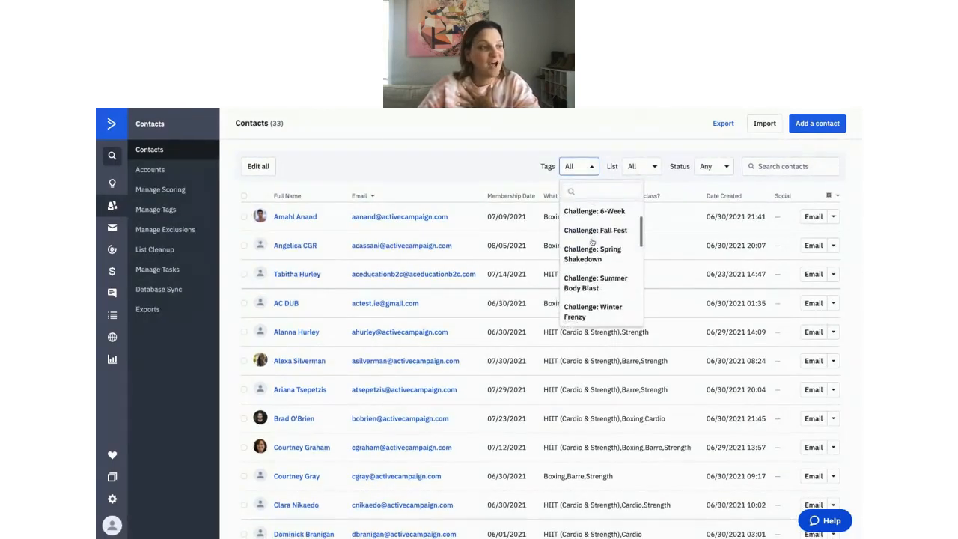
{"action": "left_click", "coordinate": [645, 171]}
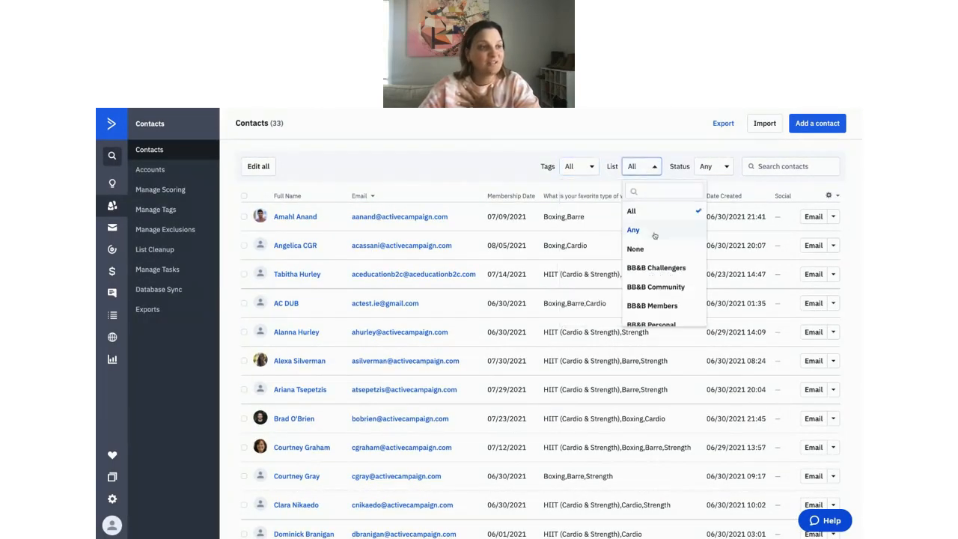
Filter the contacts to Active status, dropping the count from 33 to 31.
{"action": "scroll", "coordinate": [655, 233], "scroll_direction": "down", "scroll_amount": 1}
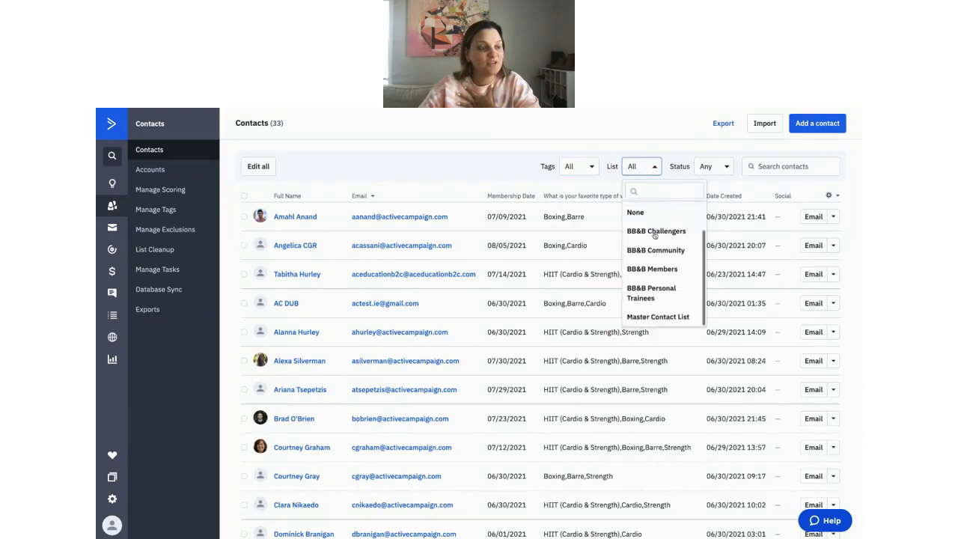
{"action": "left_click", "coordinate": [721, 169]}
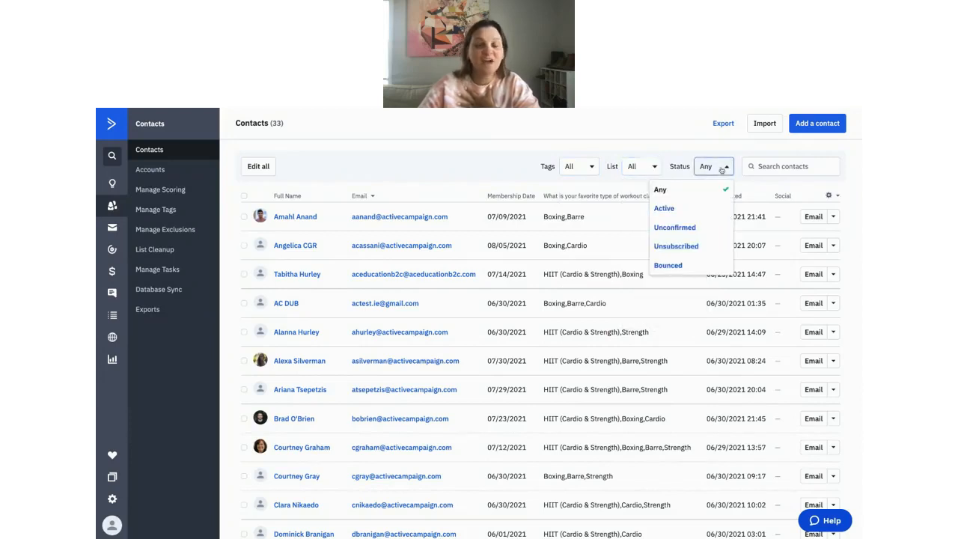
{"action": "left_click", "coordinate": [693, 211]}
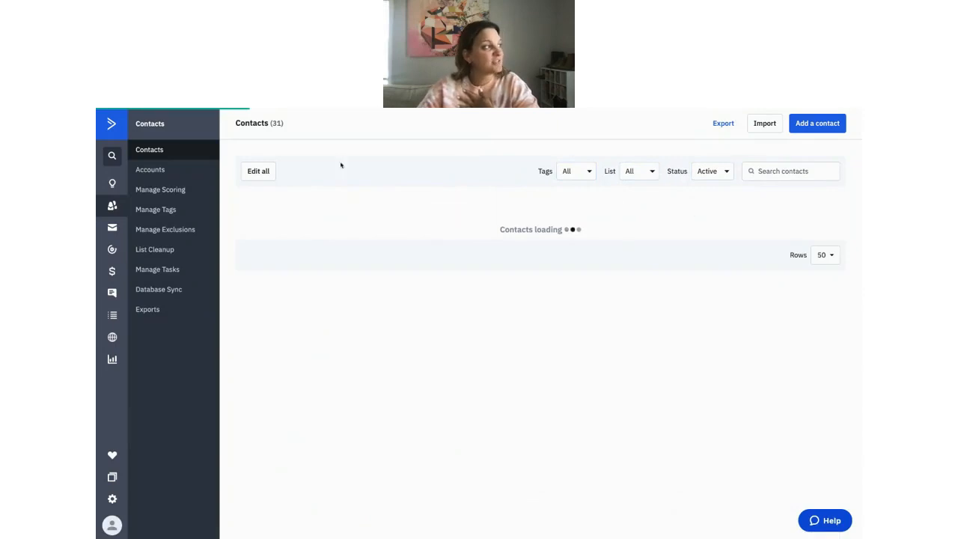
Highlight the 31-contact count, then advance the slides to 'What are segments?'.
{"action": "left_click_drag", "start_coordinate": [281, 124], "coordinate": [274, 125]}
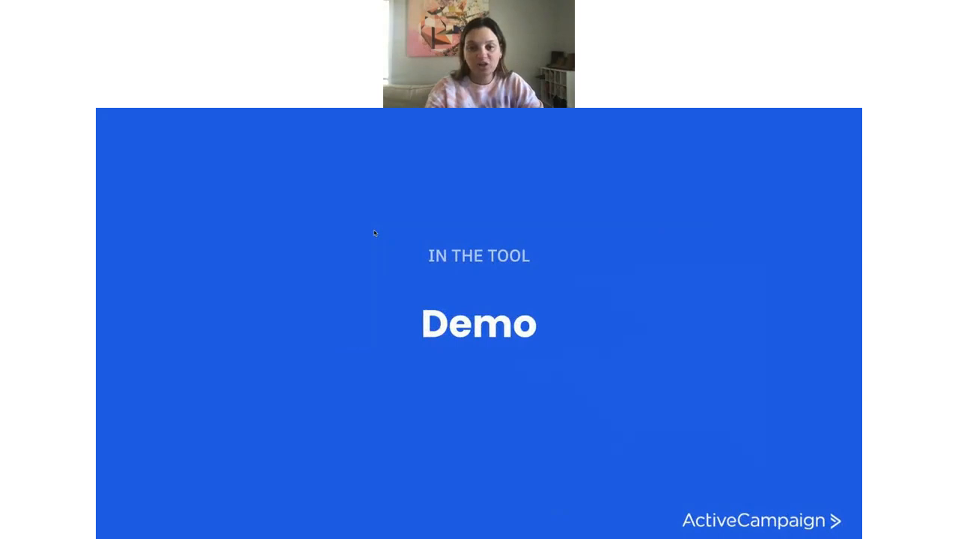
{"action": "key", "text": "Right"}
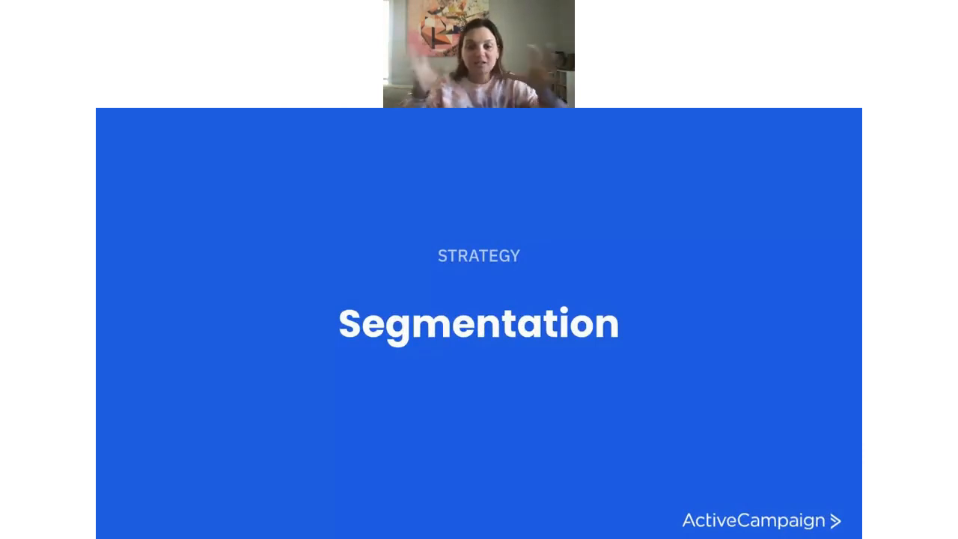
{"action": "key", "text": "Right"}
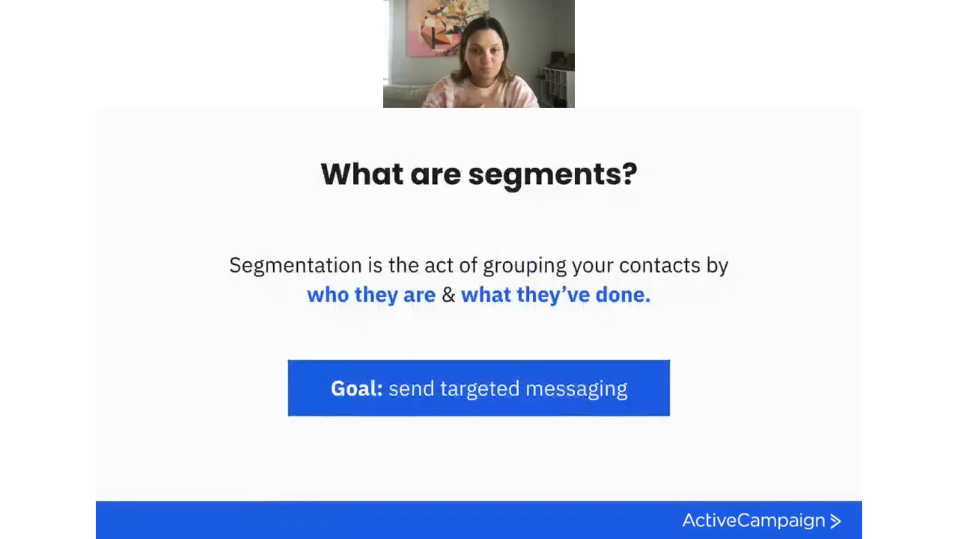
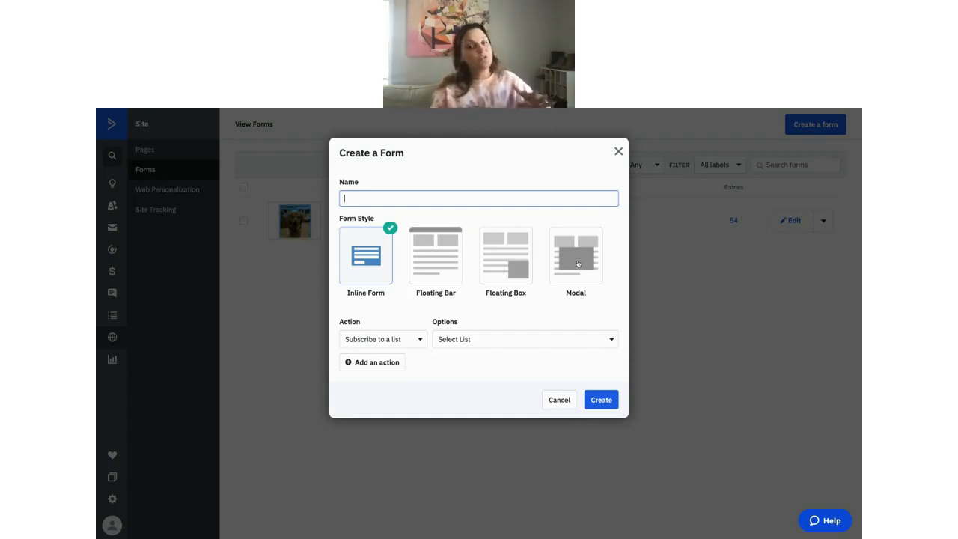
Peek at the new form's Action list, cancel it, and open the Boone's Barre & Boxing form.
{"action": "left_click", "coordinate": [406, 342]}
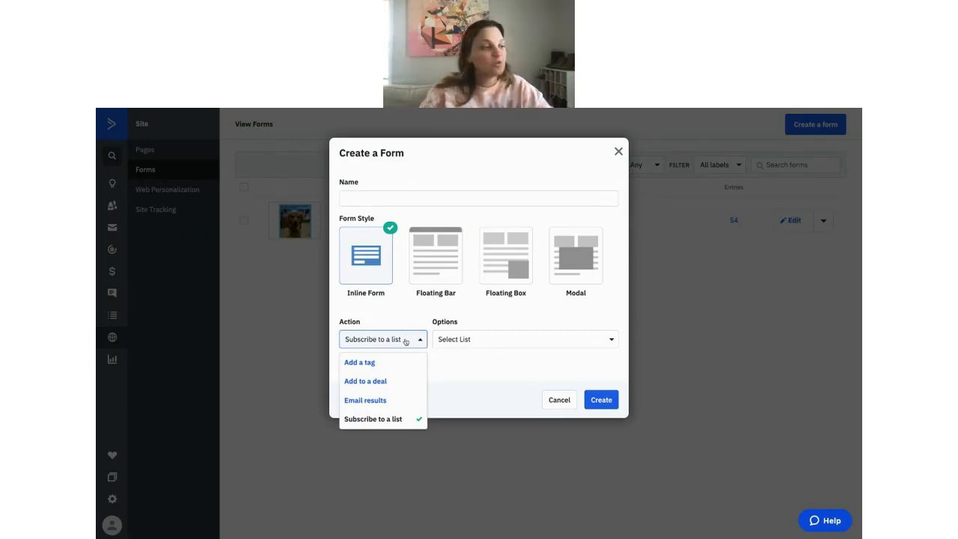
{"action": "left_click", "coordinate": [405, 342]}
{"action": "left_click", "coordinate": [680, 338]}
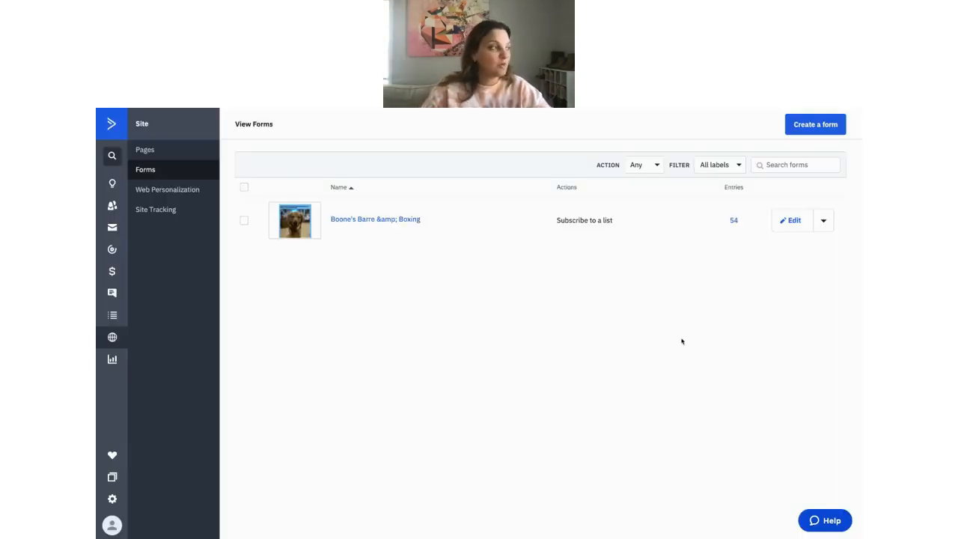
{"action": "left_click", "coordinate": [384, 222]}
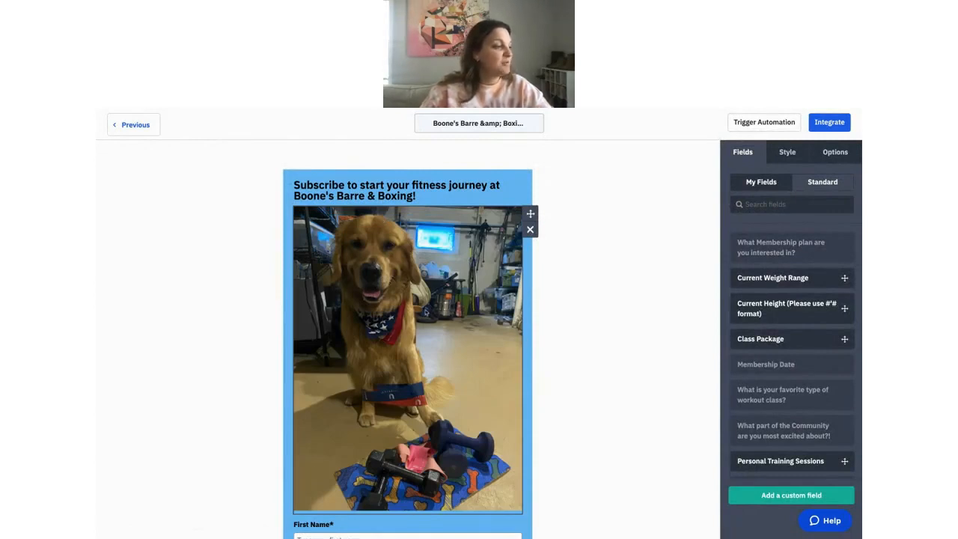
{"action": "scroll", "coordinate": [428, 307], "scroll_direction": "down", "scroll_amount": 1}
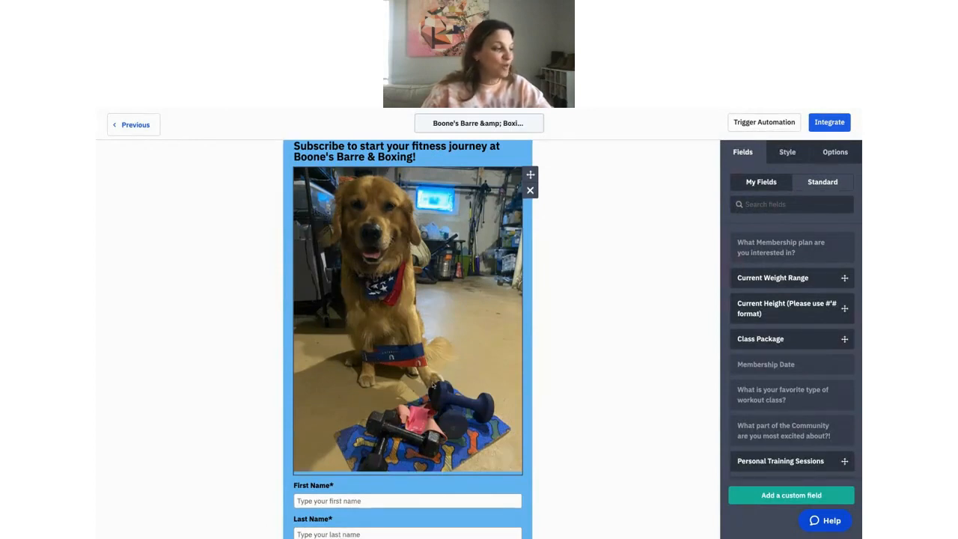
{"action": "scroll", "coordinate": [444, 386], "scroll_direction": "up", "scroll_amount": 1}
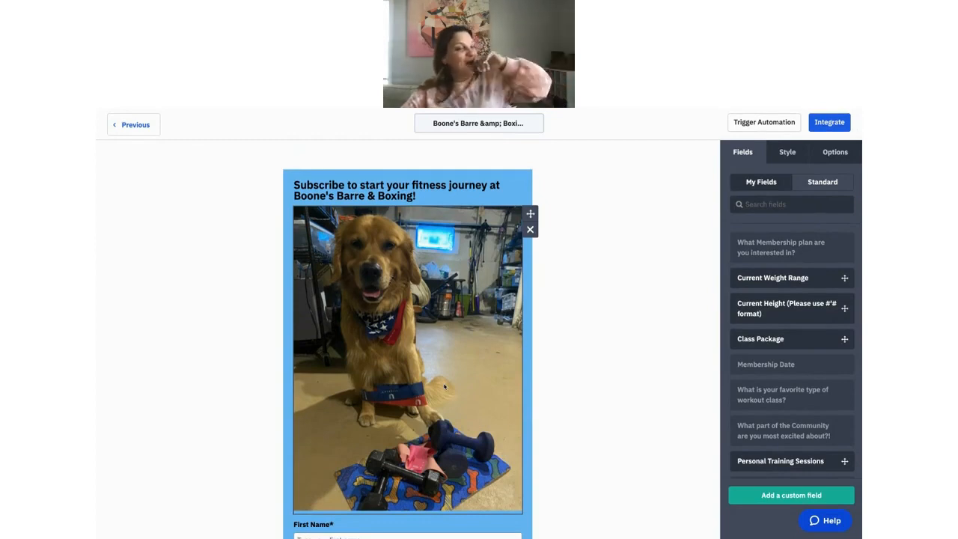
{"action": "scroll", "coordinate": [420, 285], "scroll_direction": "down", "scroll_amount": 1}
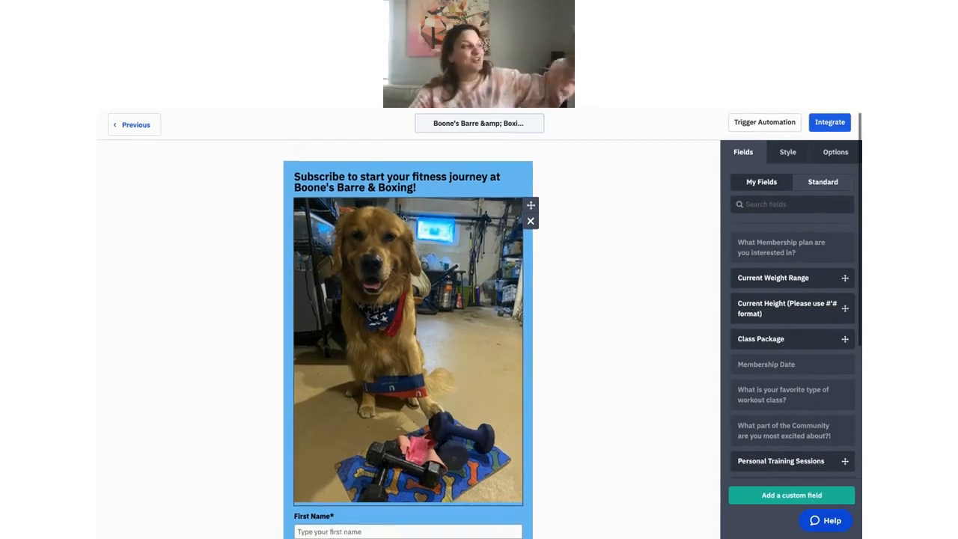
{"action": "scroll", "coordinate": [398, 247], "scroll_direction": "down", "scroll_amount": 1}
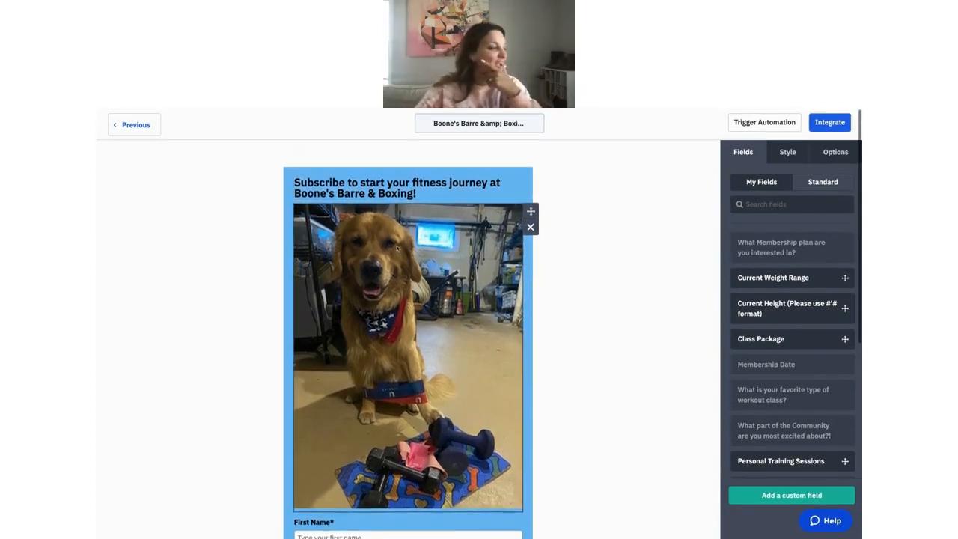
{"action": "scroll", "coordinate": [397, 248], "scroll_direction": "down", "scroll_amount": 5}
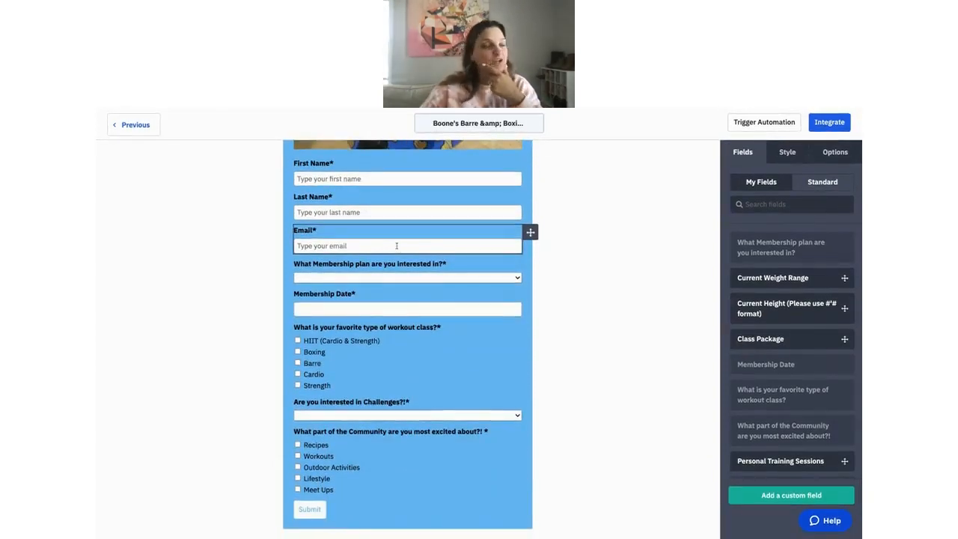
{"action": "scroll", "coordinate": [397, 248], "scroll_direction": "up", "scroll_amount": 3}
{"action": "scroll", "coordinate": [398, 248], "scroll_direction": "up", "scroll_amount": 1}
{"action": "double_click", "coordinate": [426, 265]}
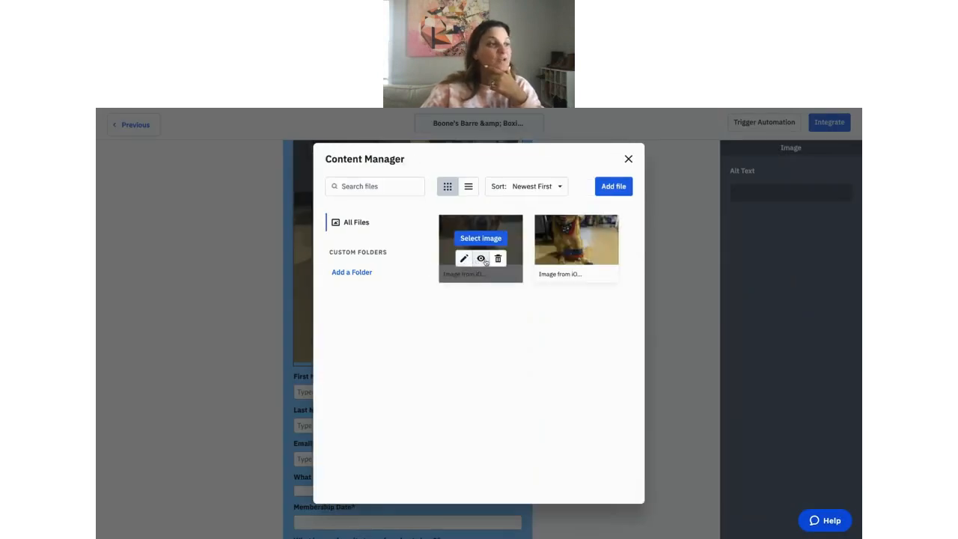
{"action": "left_click", "coordinate": [630, 160]}
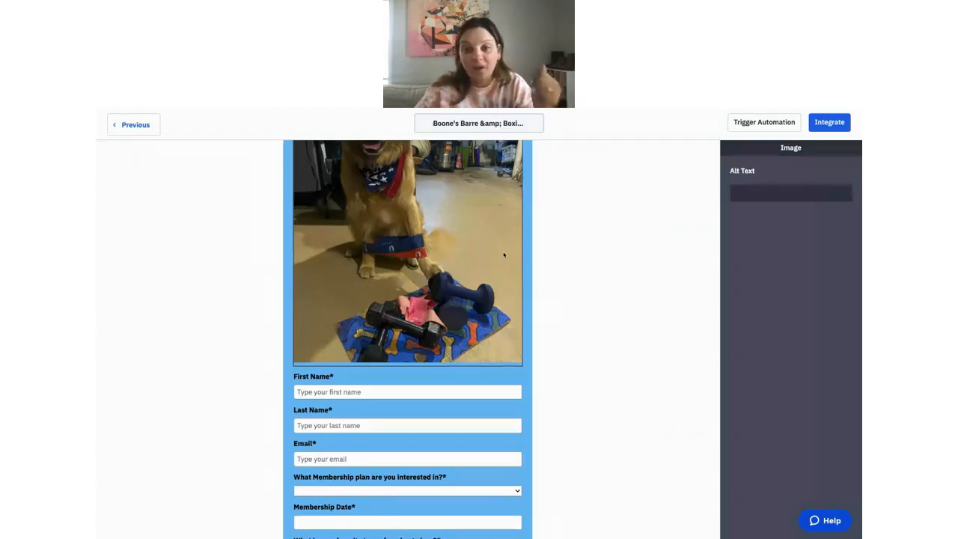
{"action": "scroll", "coordinate": [505, 277], "scroll_direction": "down", "scroll_amount": 1}
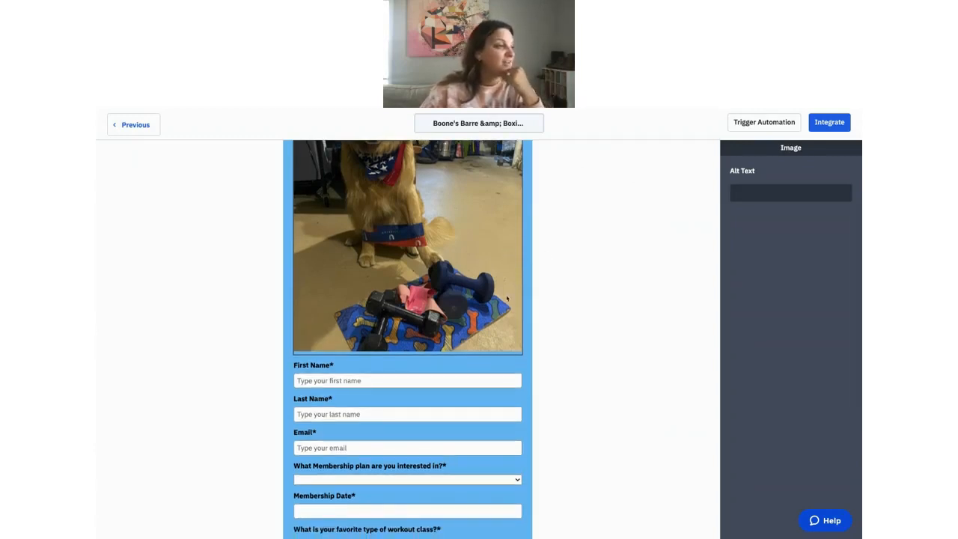
{"action": "scroll", "coordinate": [507, 299], "scroll_direction": "up", "scroll_amount": 5}
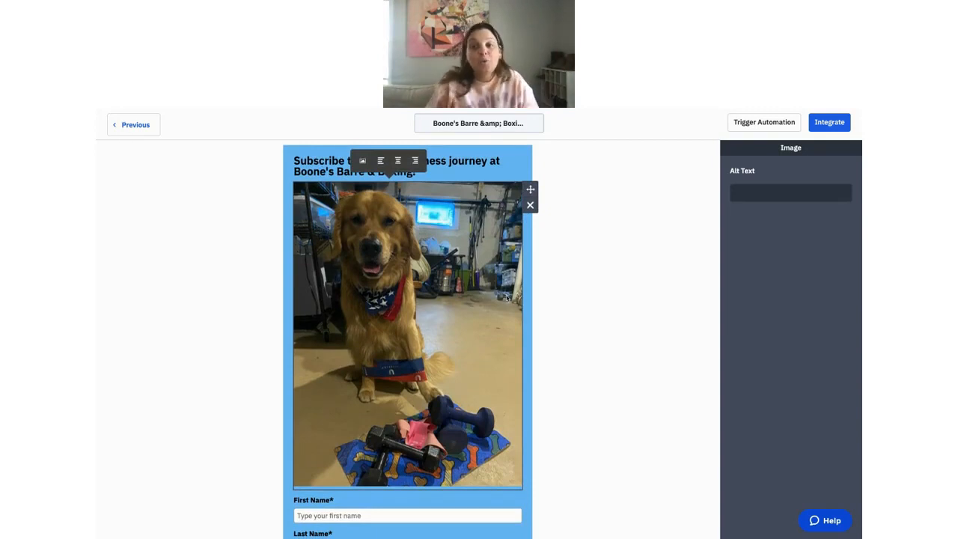
{"action": "scroll", "coordinate": [506, 298], "scroll_direction": "down", "scroll_amount": 8}
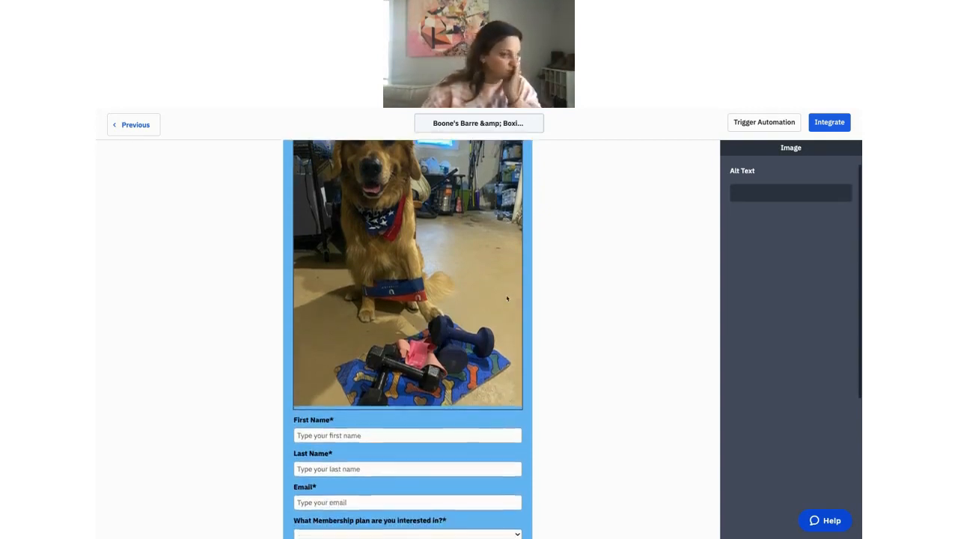
{"action": "scroll", "coordinate": [507, 298], "scroll_direction": "down", "scroll_amount": 2}
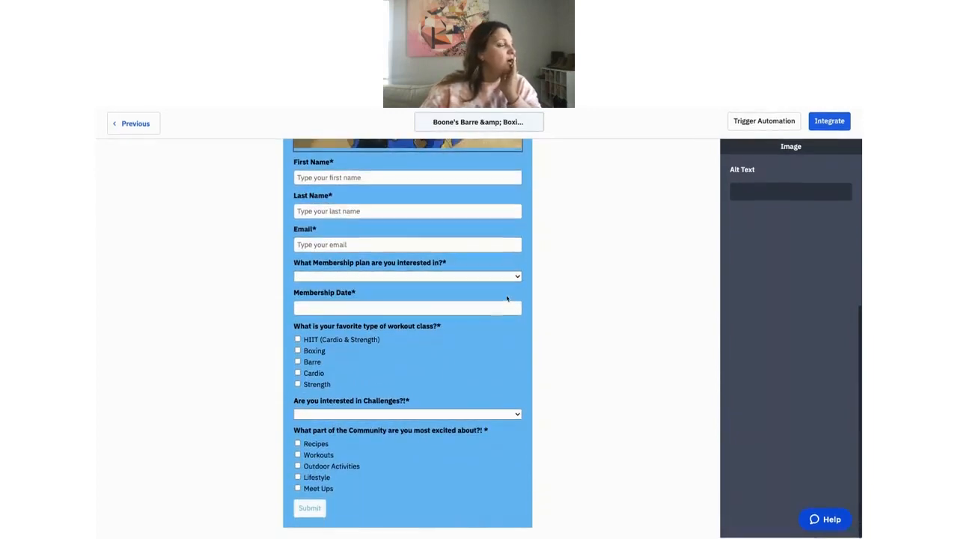
{"action": "left_click", "coordinate": [363, 174]}
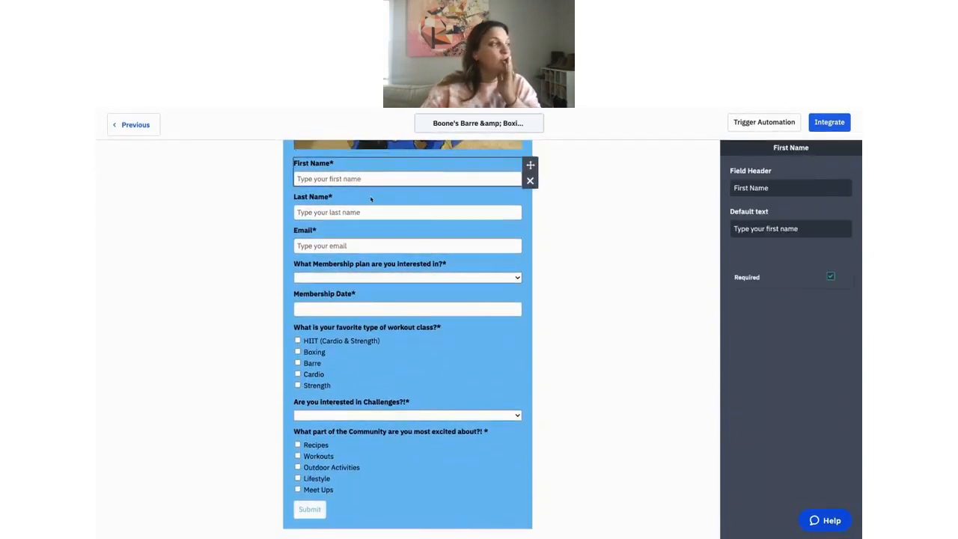
{"action": "left_click", "coordinate": [371, 198]}
{"action": "left_click", "coordinate": [595, 200]}
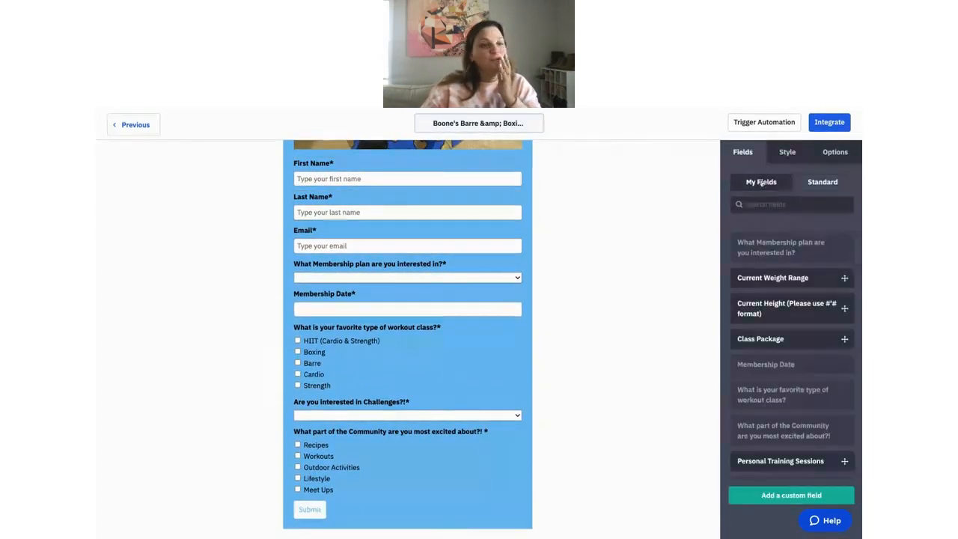
Review the standard fields and the membership-plan and Challenges dropdown questions and their options.
{"action": "left_click", "coordinate": [794, 183]}
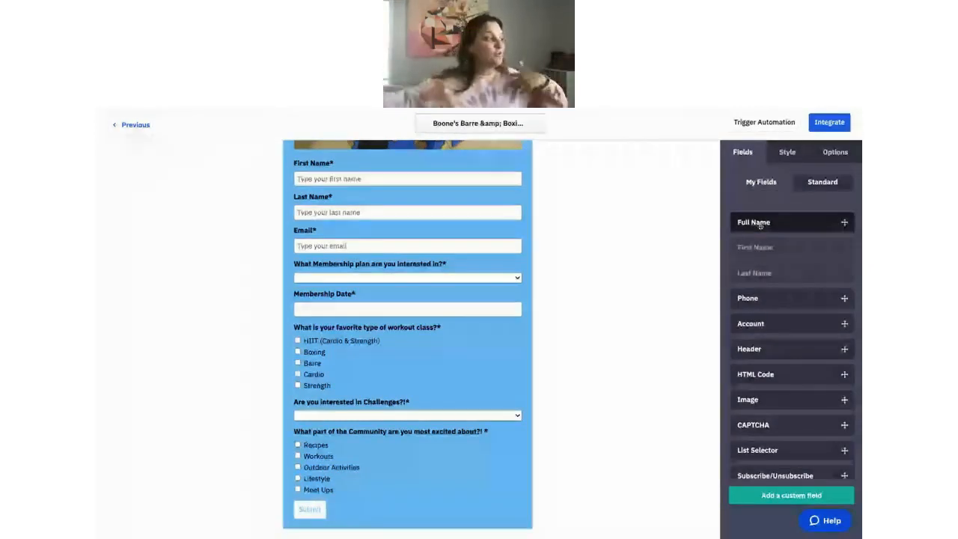
{"action": "left_click", "coordinate": [447, 265]}
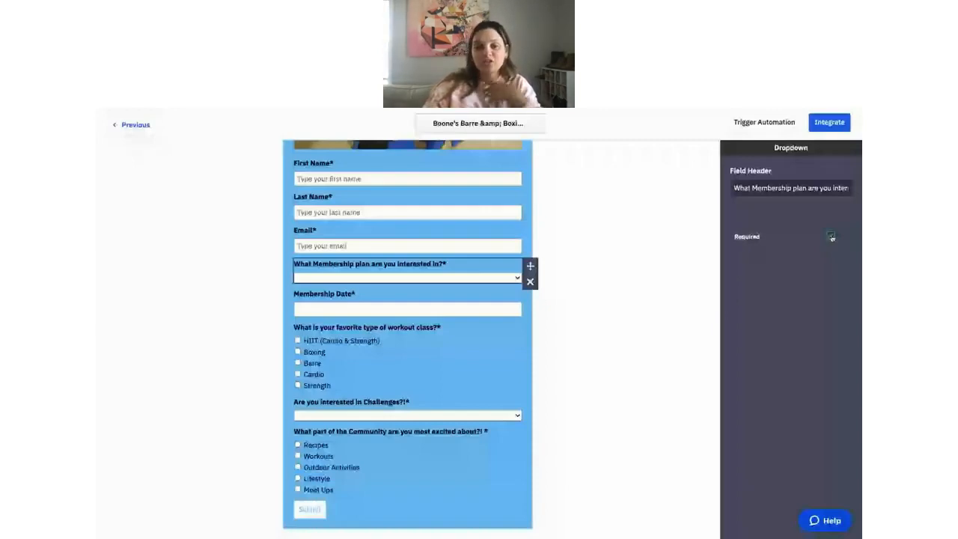
{"action": "left_click", "coordinate": [397, 356]}
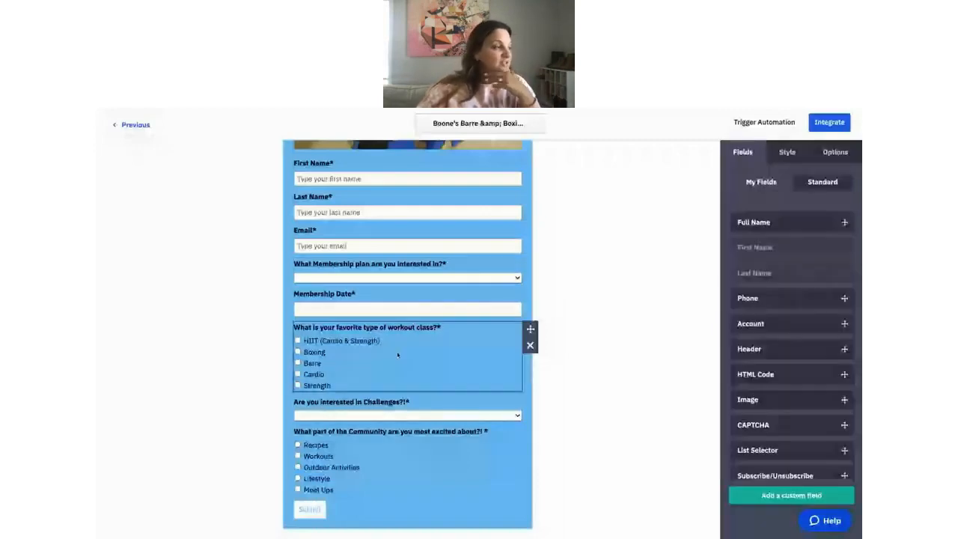
{"action": "left_click", "coordinate": [370, 416]}
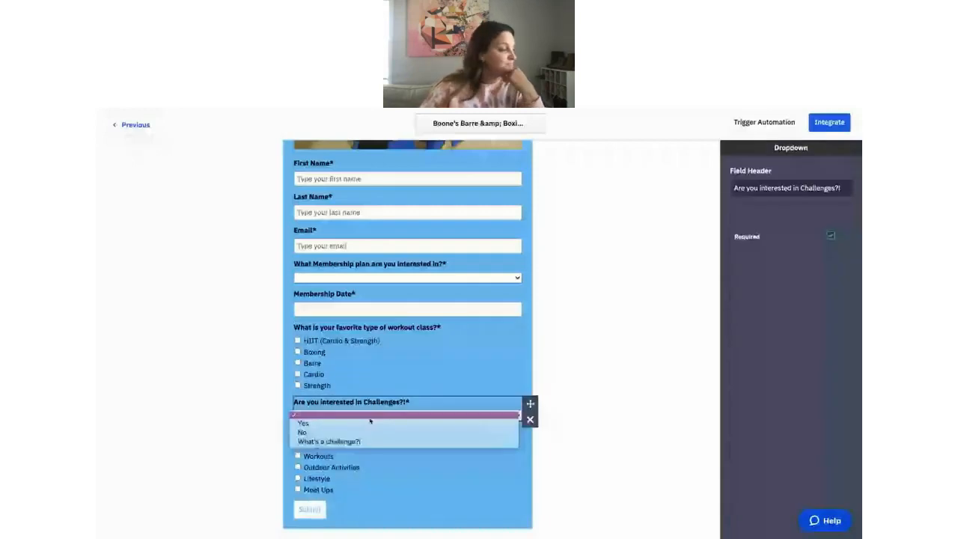
{"action": "left_click", "coordinate": [349, 495]}
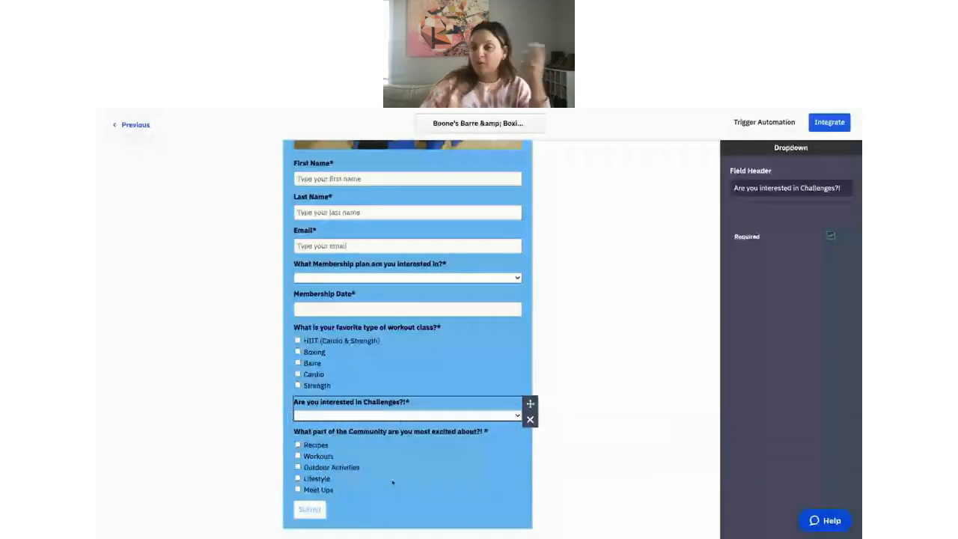
{"action": "left_click", "coordinate": [603, 326]}
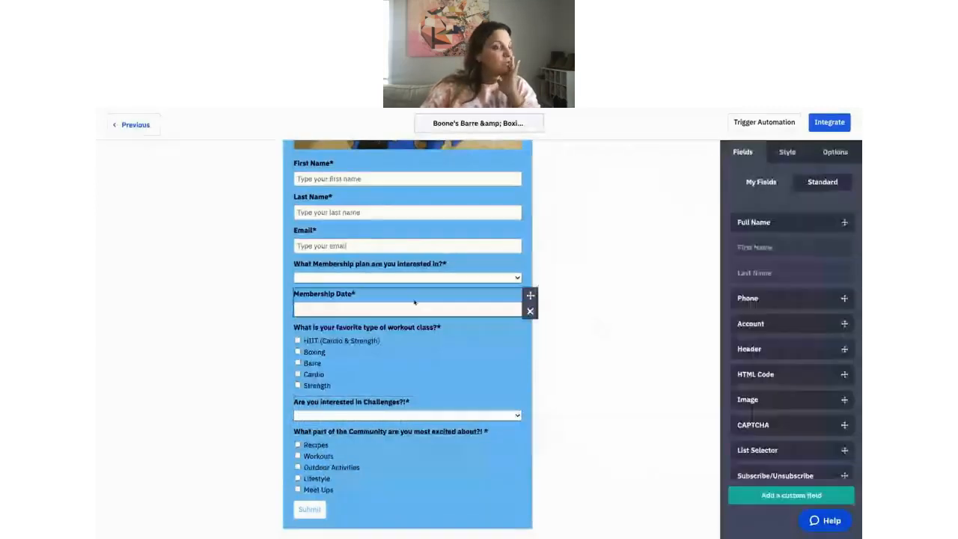
{"action": "scroll", "coordinate": [408, 307], "scroll_direction": "up", "scroll_amount": 3}
{"action": "scroll", "coordinate": [414, 300], "scroll_direction": "up", "scroll_amount": 3}
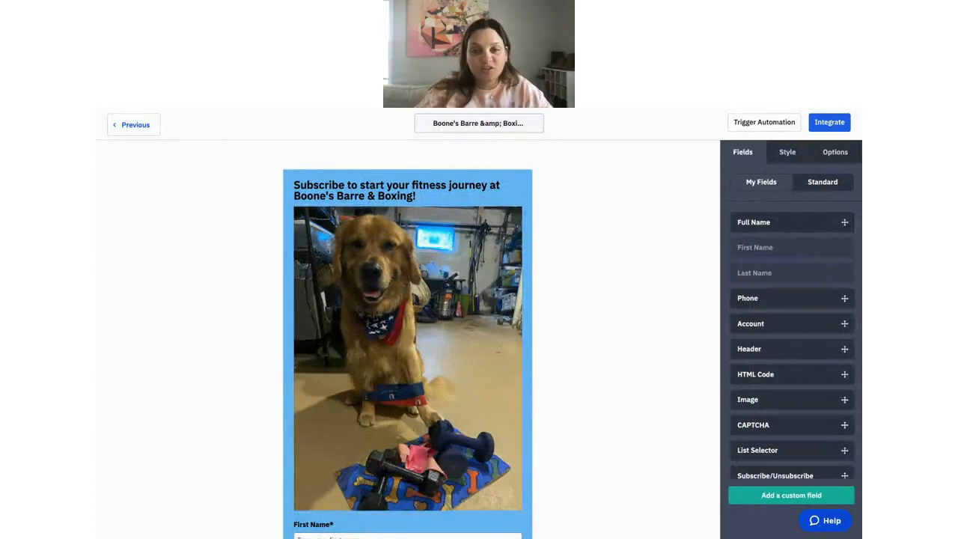
Cancel a new custom field and show the style settings: 78C7F5 background, IBM Plex Sans, 500 px.
{"action": "left_click", "coordinate": [774, 495]}
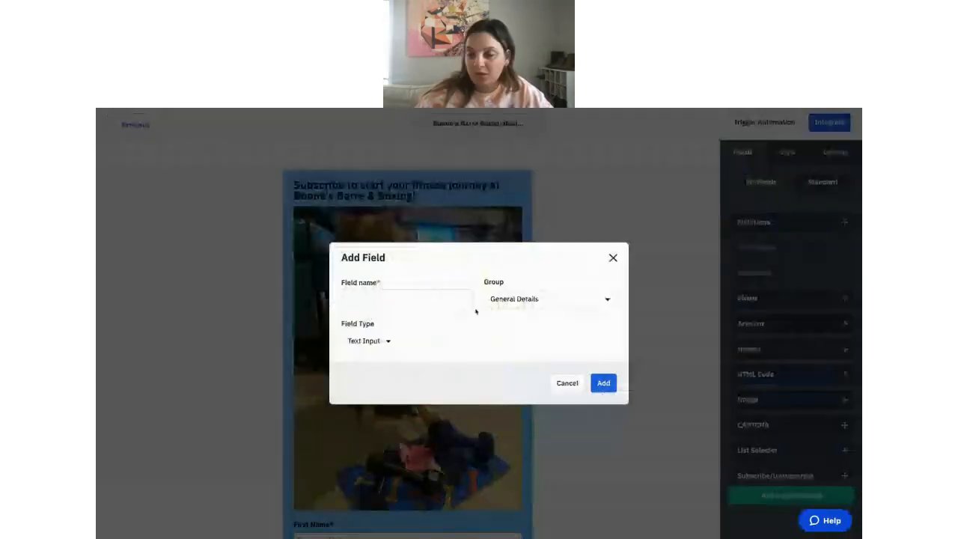
{"action": "left_click", "coordinate": [613, 257]}
{"action": "left_click", "coordinate": [786, 155]}
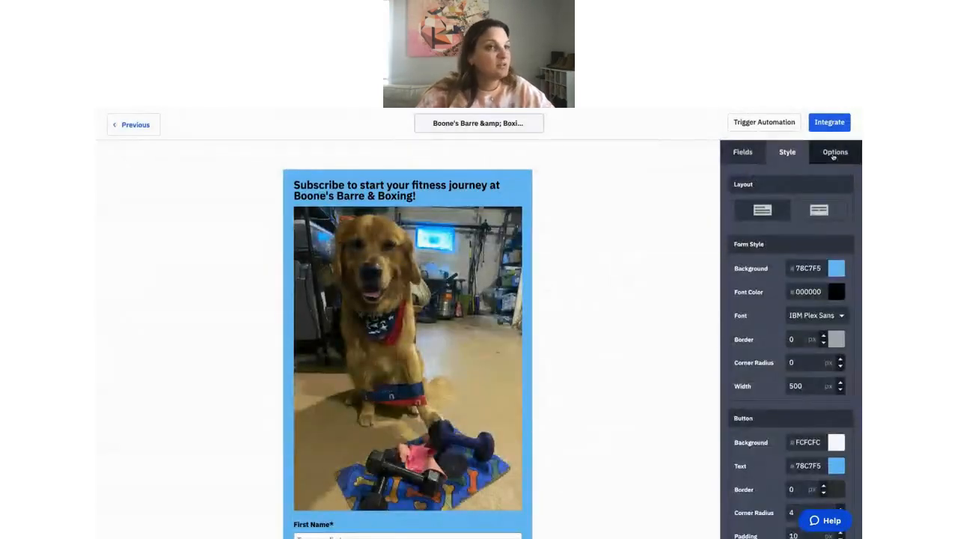
Review the 'Thanks for signing up!' message in Options and open the On Submit choices.
{"action": "left_click", "coordinate": [834, 153]}
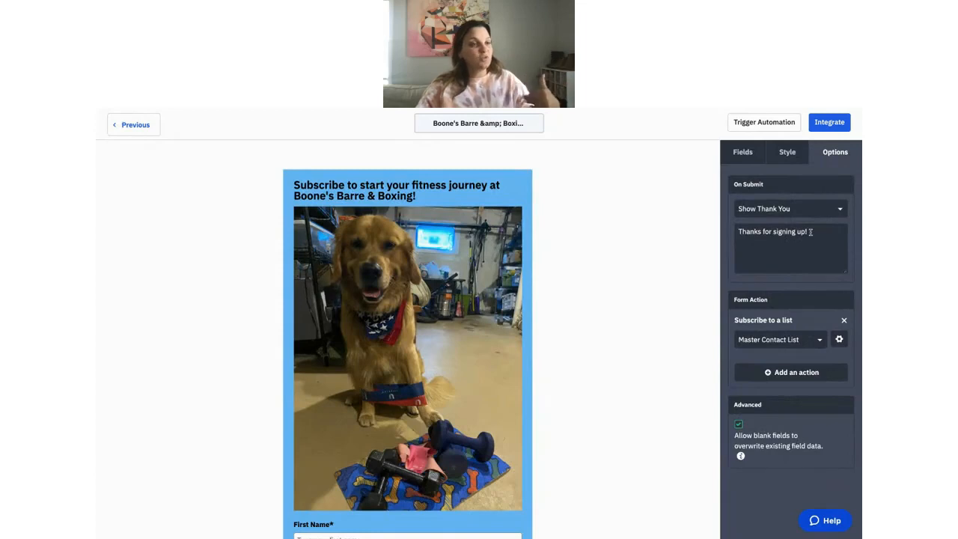
{"action": "left_click", "coordinate": [810, 232]}
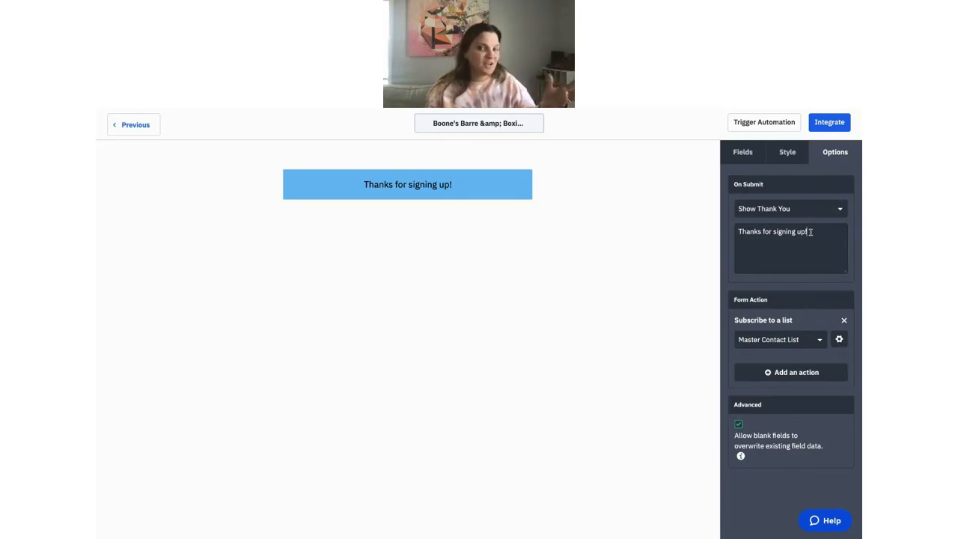
{"action": "scroll", "coordinate": [807, 229], "scroll_direction": "down", "scroll_amount": 1}
{"action": "scroll", "coordinate": [805, 217], "scroll_direction": "up", "scroll_amount": 1}
{"action": "left_click", "coordinate": [798, 209]}
{"action": "left_click", "coordinate": [793, 250]}
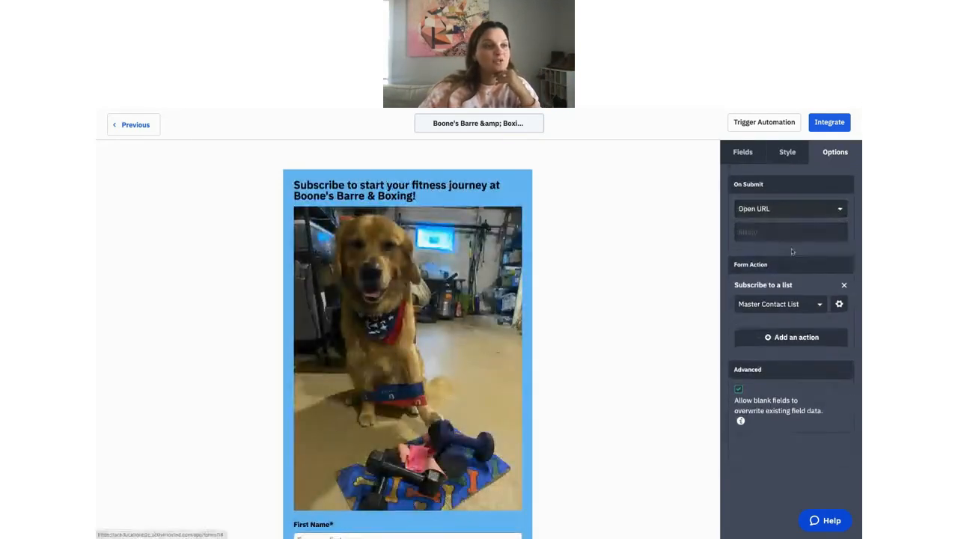
{"action": "left_click", "coordinate": [786, 235]}
{"action": "type", "text": "w"}
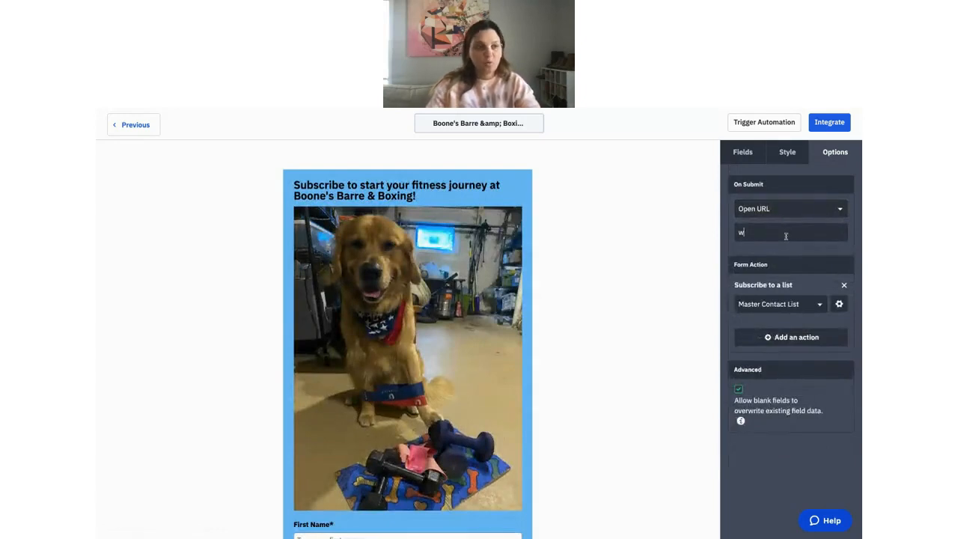
{"action": "type", "text": "ww.boones"}
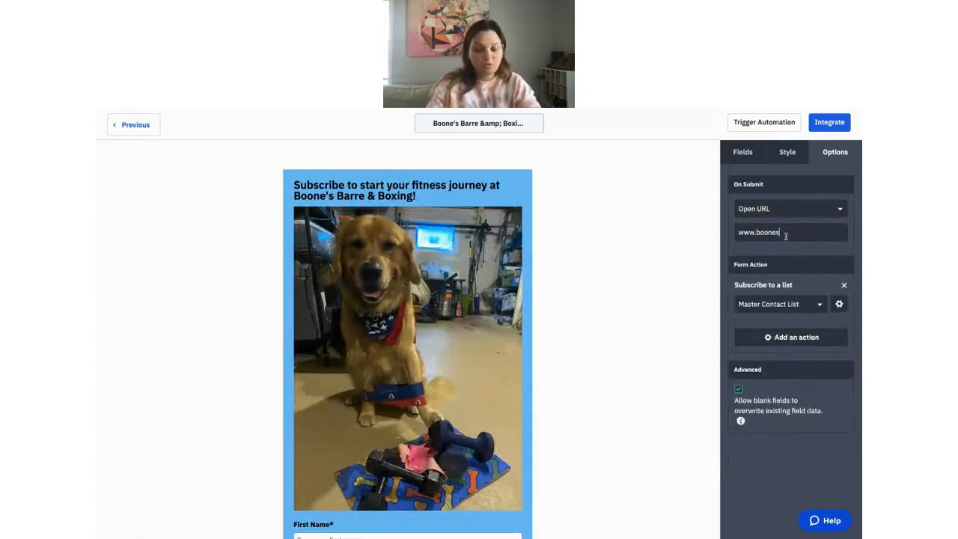
{"action": "type", "text": "barreand"}
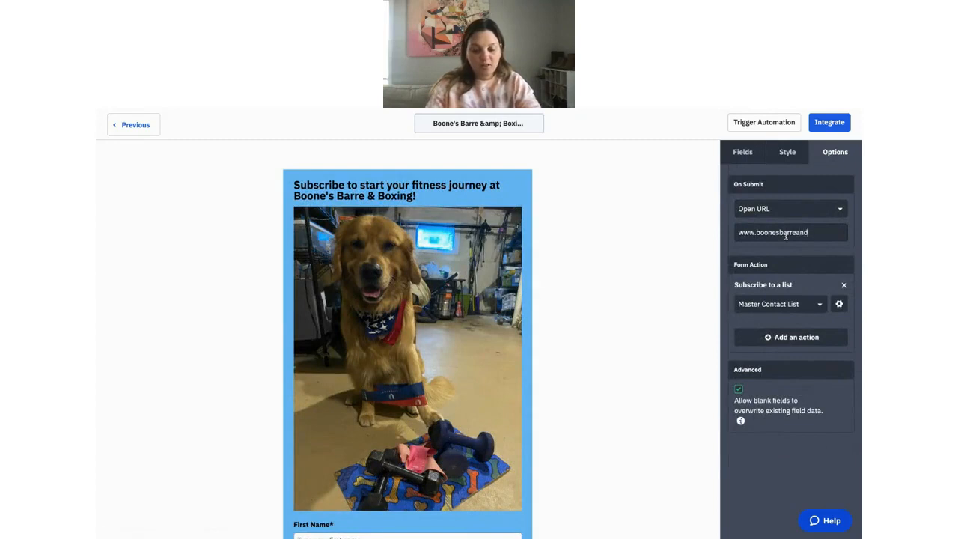
{"action": "type", "text": "boxing.com/"}
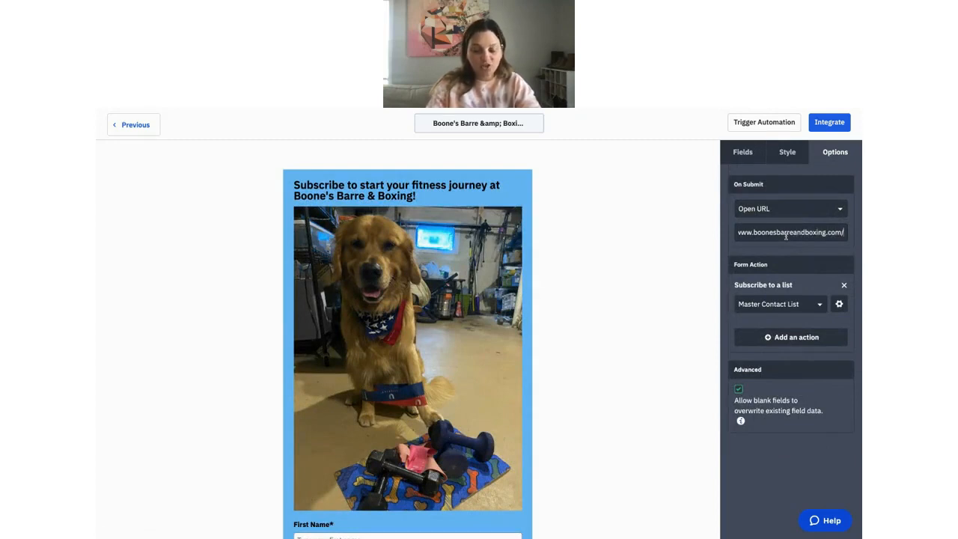
{"action": "type", "text": "classes"}
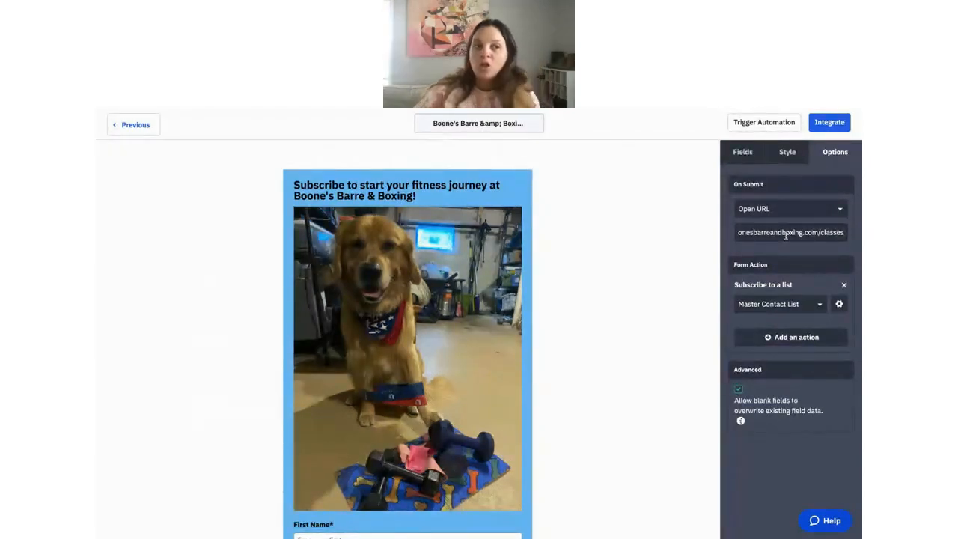
{"action": "scroll", "coordinate": [787, 237], "scroll_direction": "left", "scroll_amount": 1}
{"action": "left_click_drag", "start_coordinate": [741, 232], "coordinate": [844, 233]}
{"action": "scroll", "coordinate": [841, 233], "scroll_direction": "down", "scroll_amount": 1}
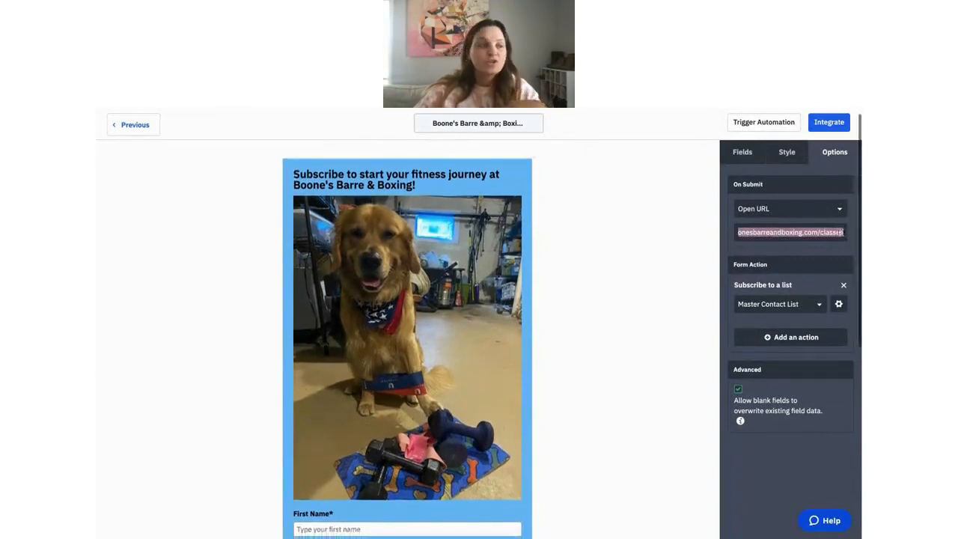
{"action": "scroll", "coordinate": [402, 322], "scroll_direction": "down", "scroll_amount": 5}
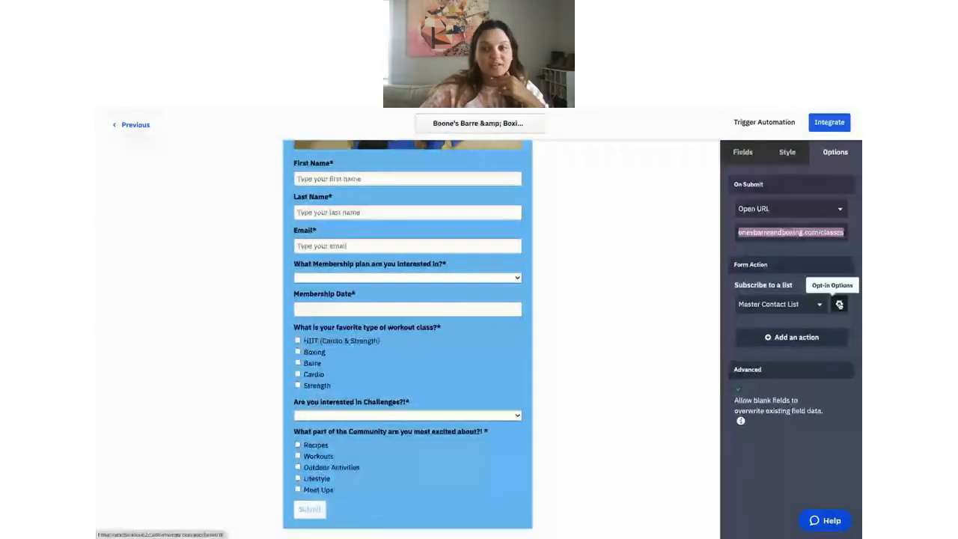
Open the Master Contact List opt-in options and edit the opt-in confirmation email.
{"action": "left_click", "coordinate": [840, 305]}
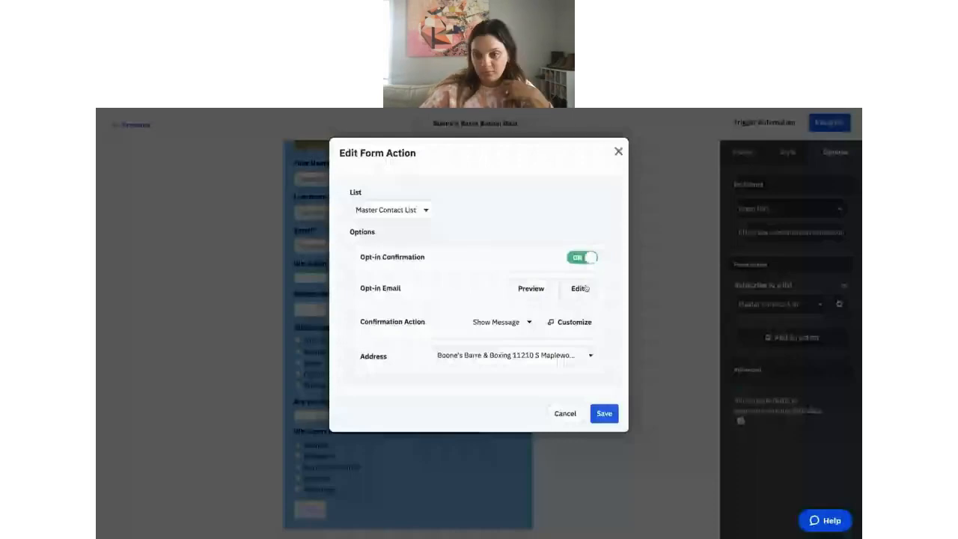
{"action": "left_click", "coordinate": [580, 288]}
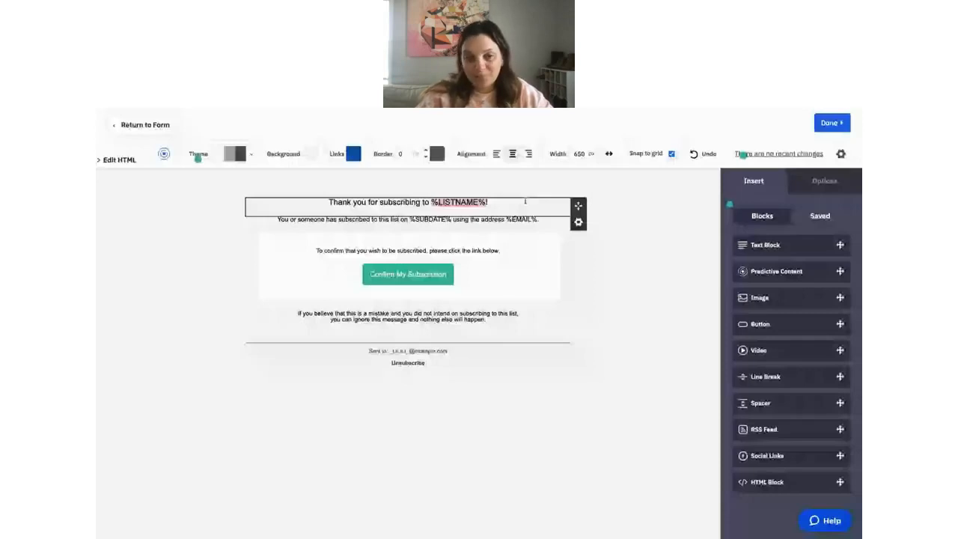
Inspect the opt-in email's thank-you heading, leave it unchanged, and return to the form.
{"action": "left_click", "coordinate": [525, 201]}
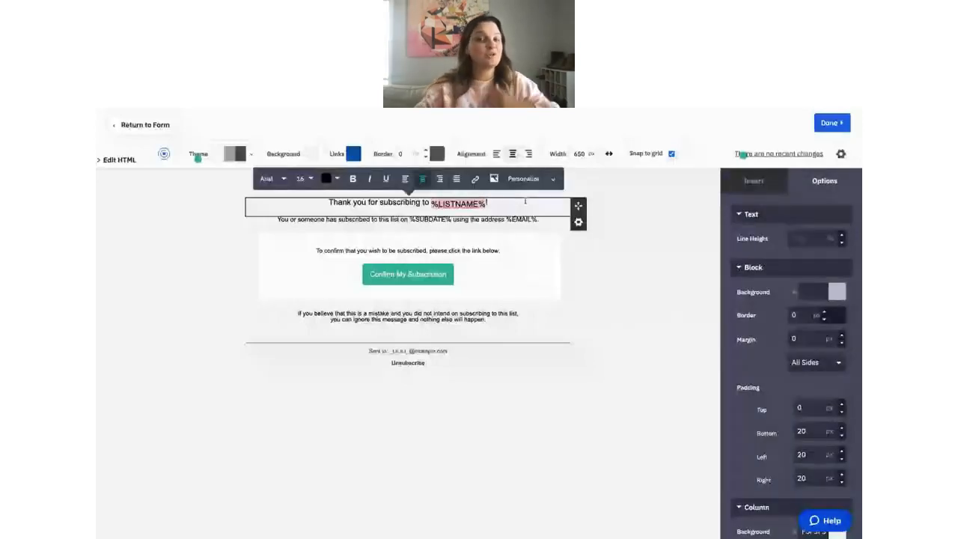
{"action": "left_click", "coordinate": [667, 212]}
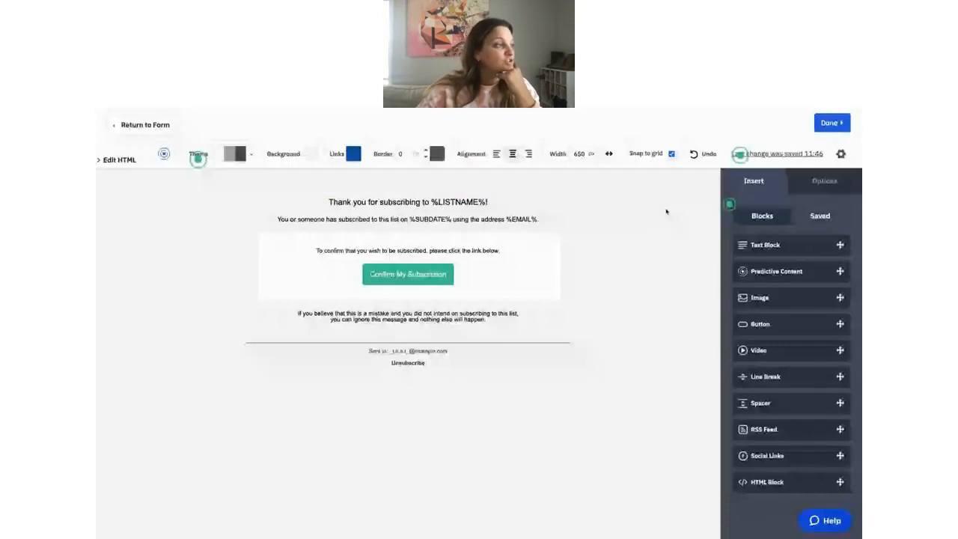
{"action": "left_click", "coordinate": [824, 126]}
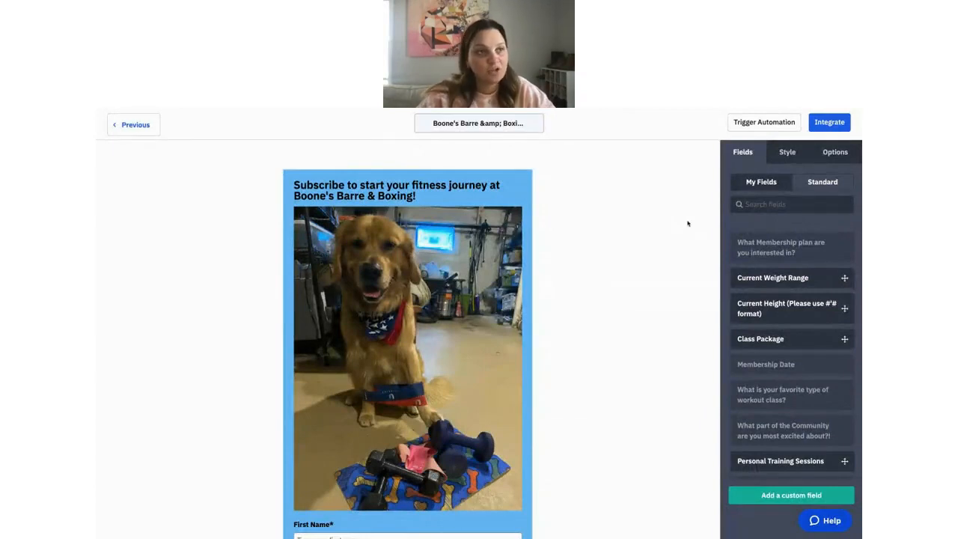
Show the form's Simple Embed code, select it for copying, and review Full Embed.
{"action": "left_click", "coordinate": [829, 123]}
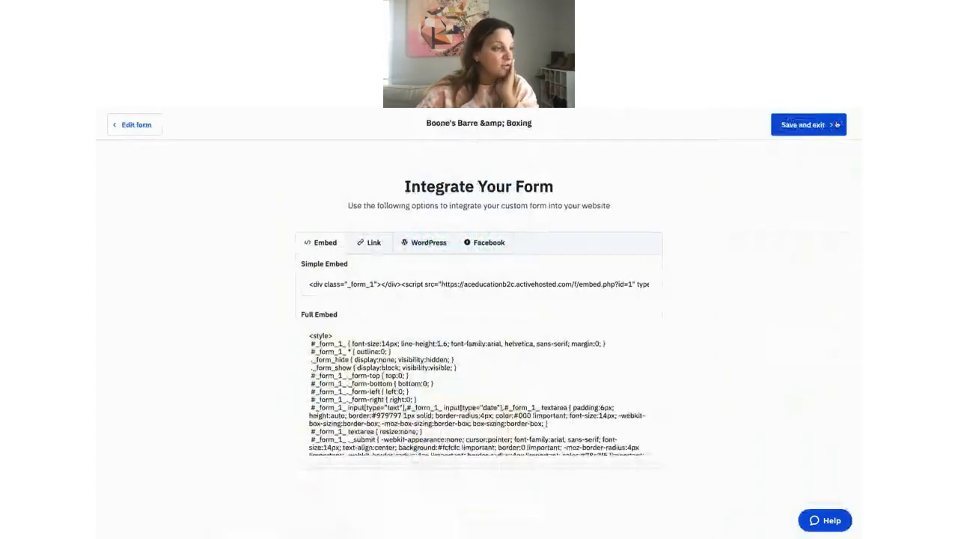
{"action": "left_click", "coordinate": [451, 285]}
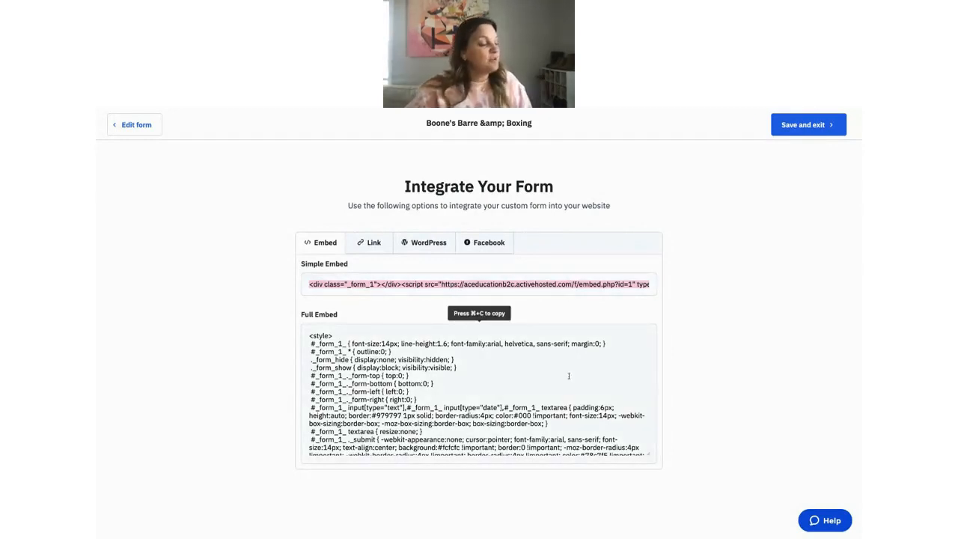
{"action": "scroll", "coordinate": [516, 366], "scroll_direction": "down", "scroll_amount": 5}
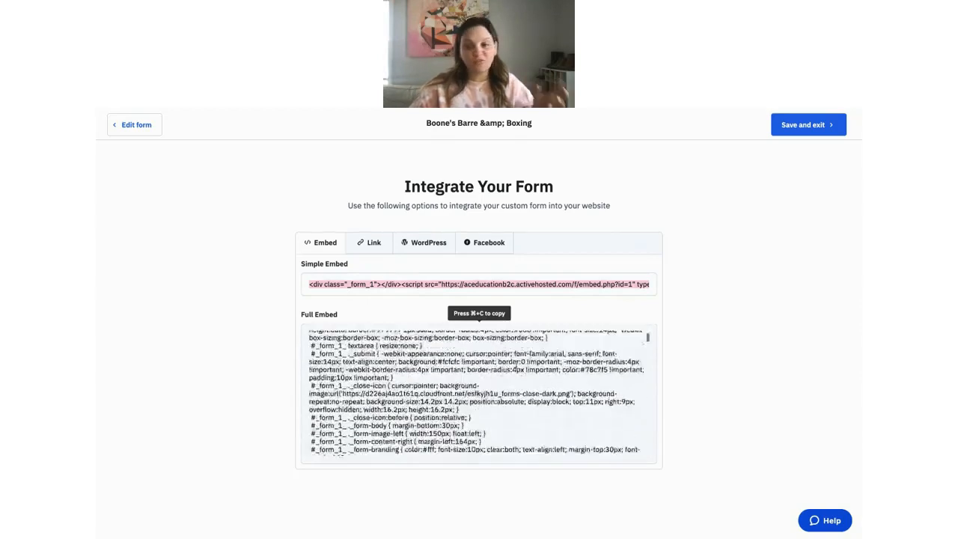
{"action": "scroll", "coordinate": [516, 366], "scroll_direction": "up", "scroll_amount": 6}
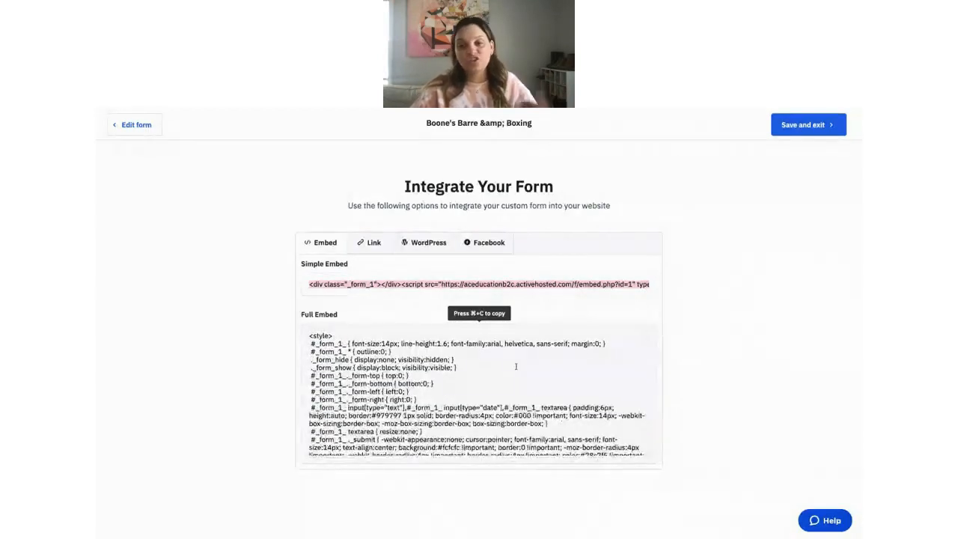
Show the form's shareable link and highlight the end of its address.
{"action": "left_click", "coordinate": [369, 243]}
{"action": "left_click_drag", "start_coordinate": [459, 282], "coordinate": [301, 283]}
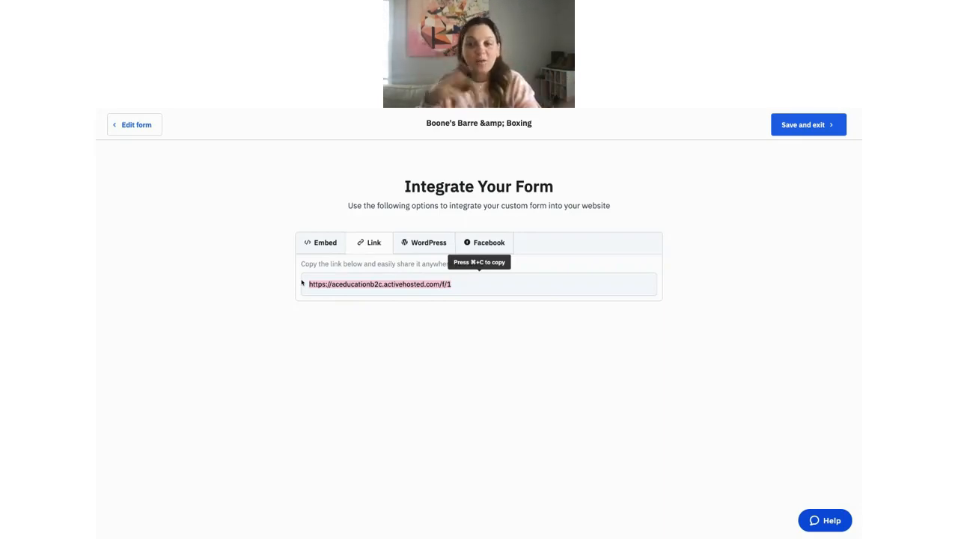
{"action": "left_click", "coordinate": [420, 324]}
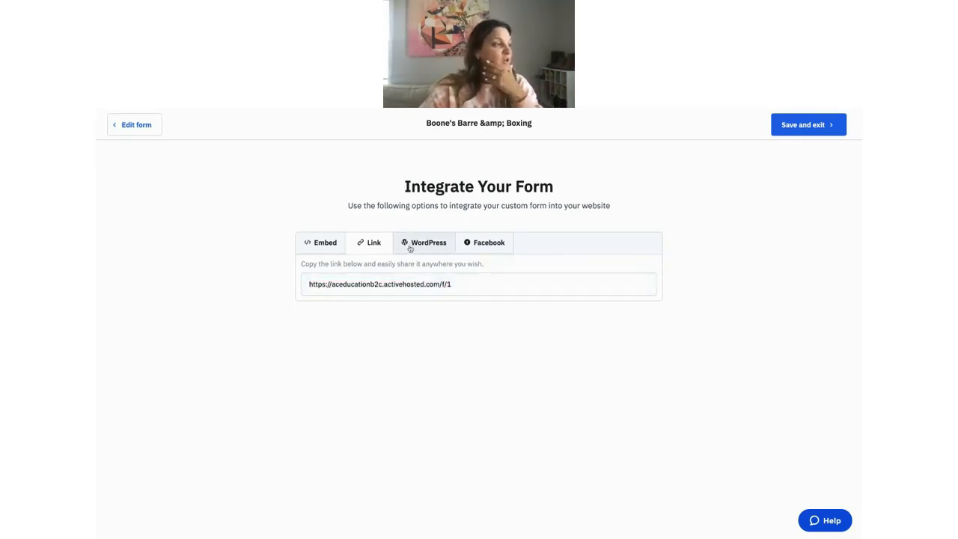
Save and exit the form, then advance the slides to 'CXA & emails'.
{"action": "left_click", "coordinate": [801, 127]}
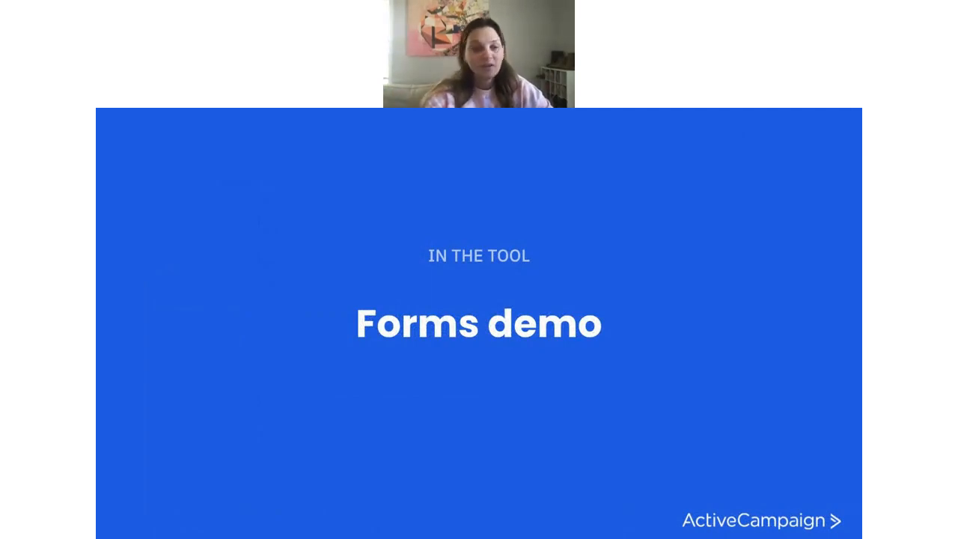
{"action": "key", "text": "Right"}
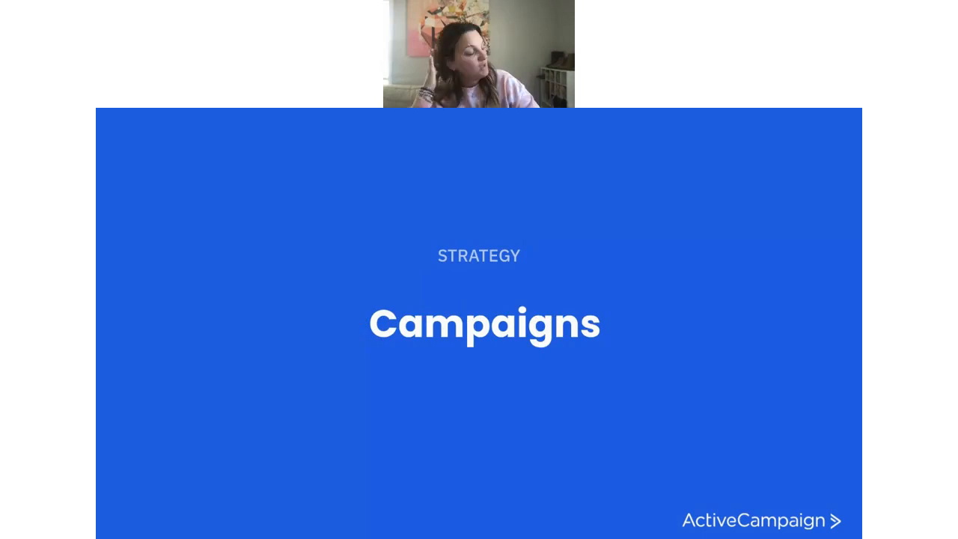
{"action": "key", "text": "Right"}
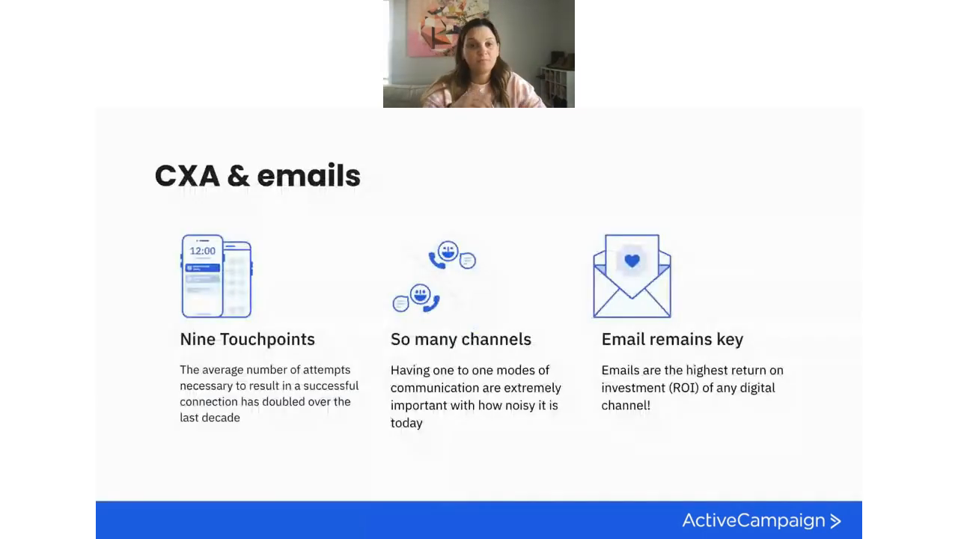
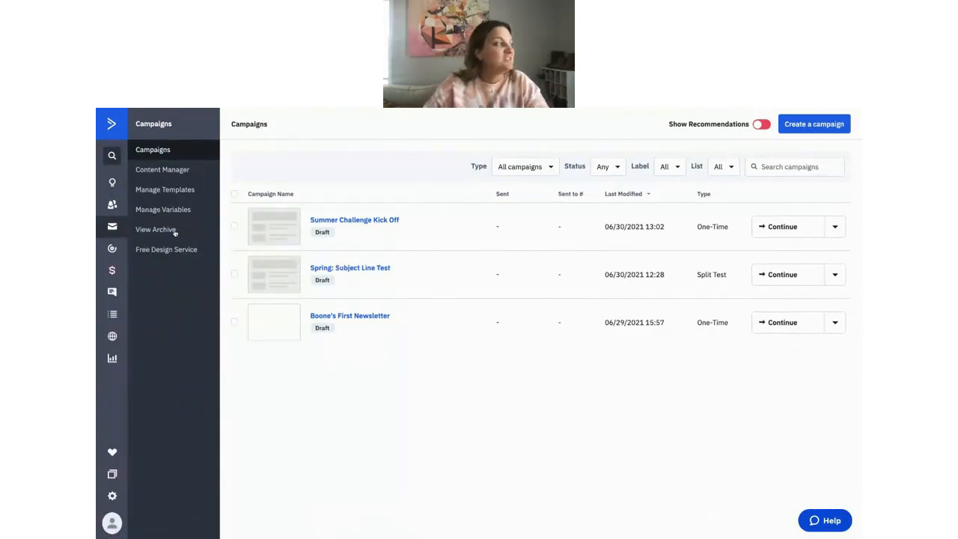
Create a Standard one-time campaign named 'Kickoff to Summer Challenge 2021'.
{"action": "left_click", "coordinate": [828, 129]}
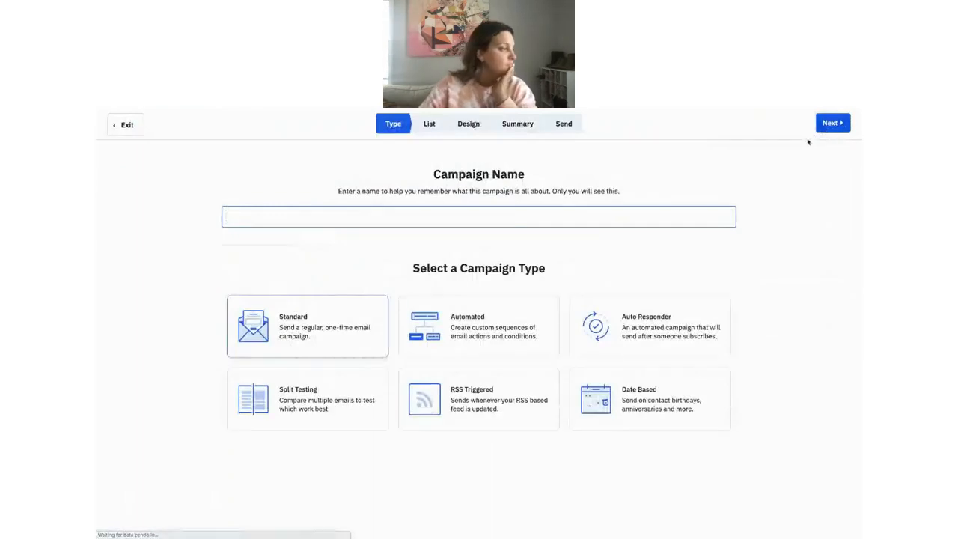
{"action": "left_click", "coordinate": [410, 218]}
{"action": "type", "text": "K"}
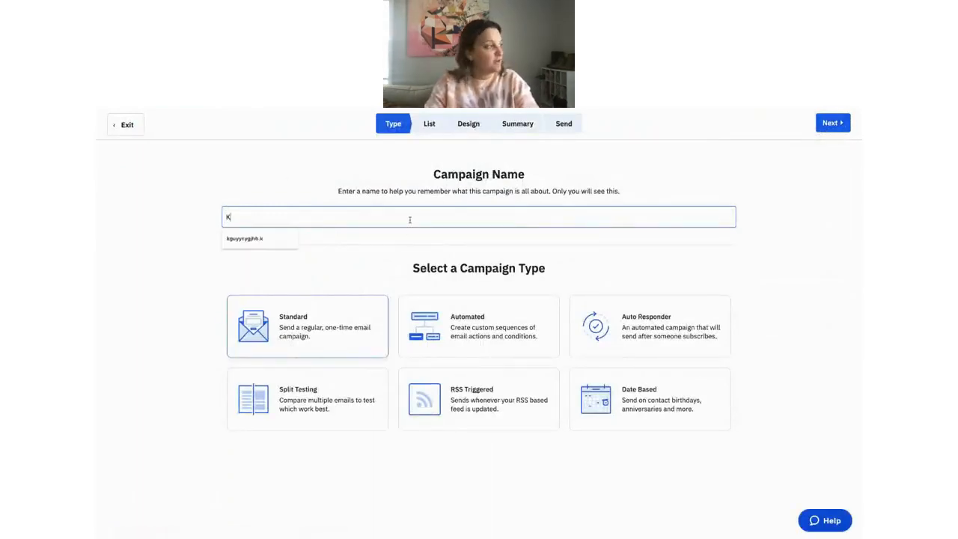
{"action": "type", "text": "ickoff to Summer "}
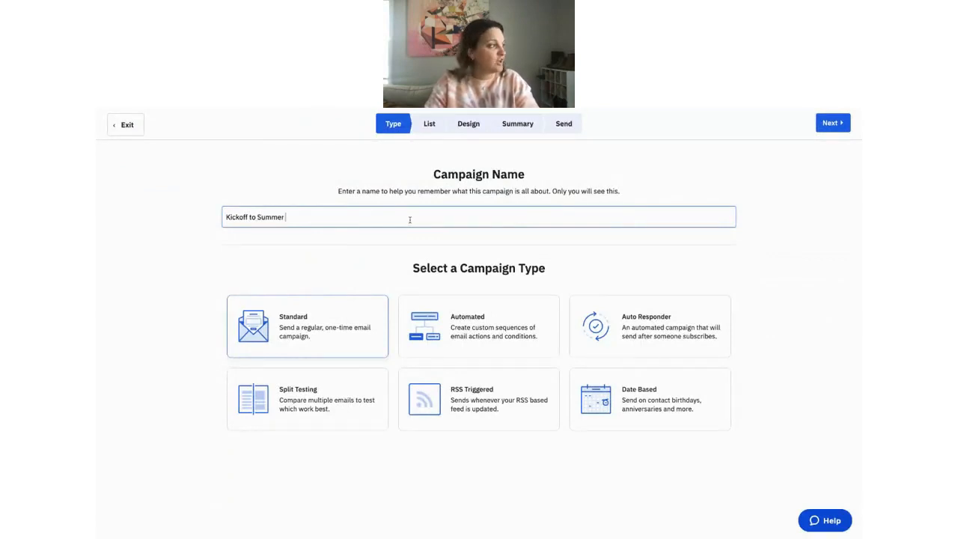
{"action": "type", "text": "Challenge"}
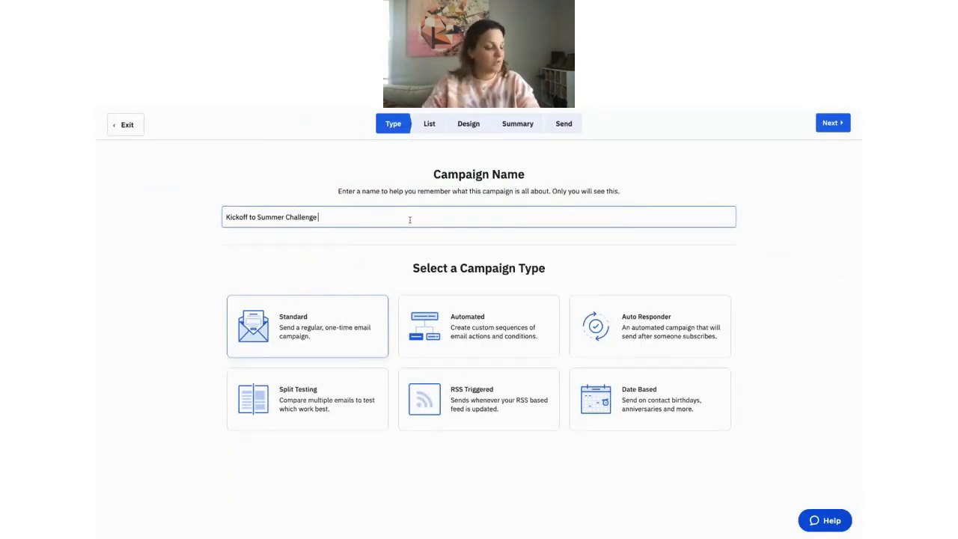
{"action": "type", "text": " 2021"}
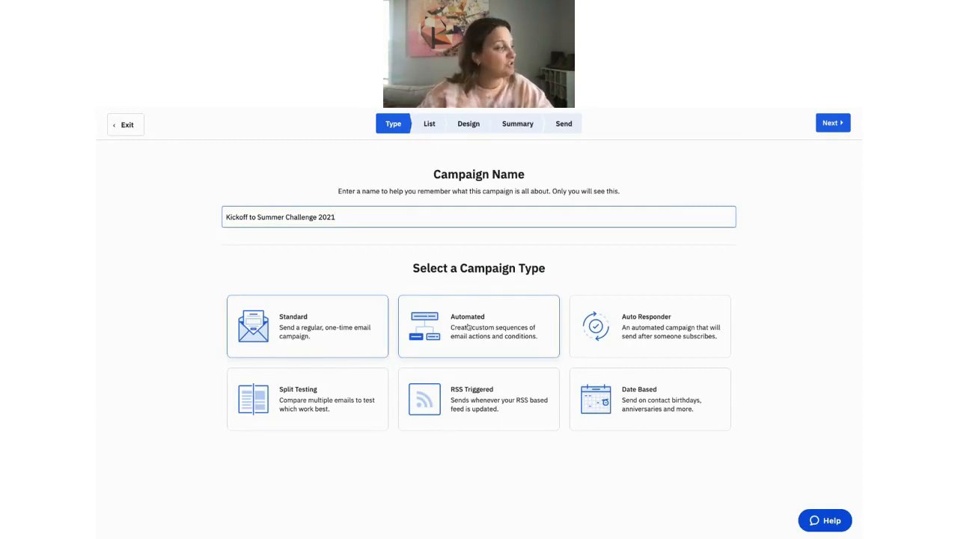
{"action": "left_click", "coordinate": [339, 337]}
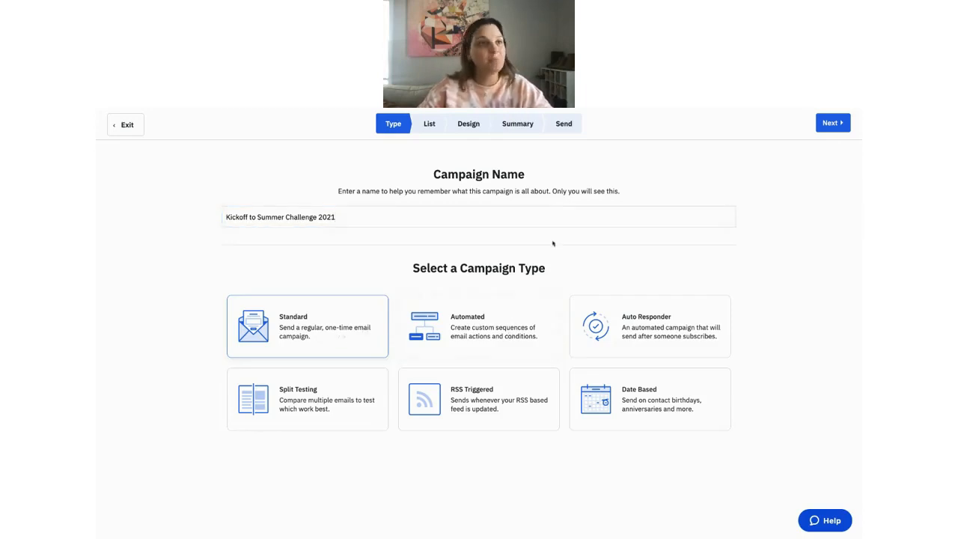
{"action": "left_click", "coordinate": [821, 128]}
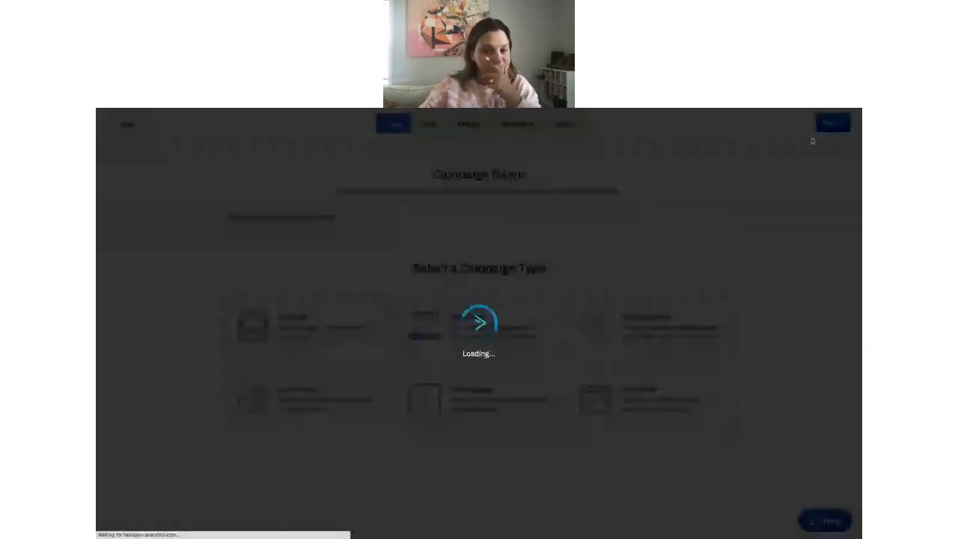
Choose Master Contact List as the only recipient list, leaving all BB&B lists unchecked.
{"action": "left_click", "coordinate": [322, 369]}
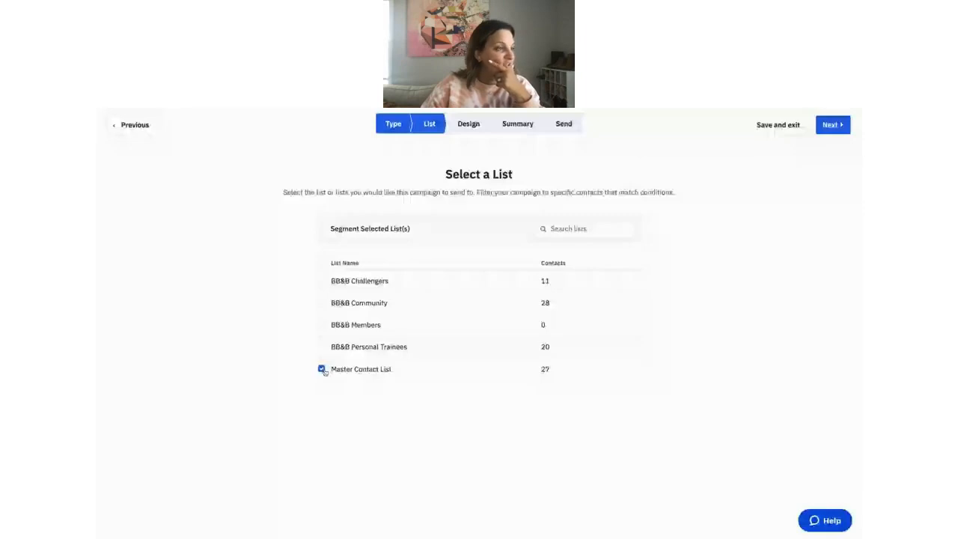
{"action": "left_click", "coordinate": [322, 347]}
{"action": "left_click", "coordinate": [322, 325]}
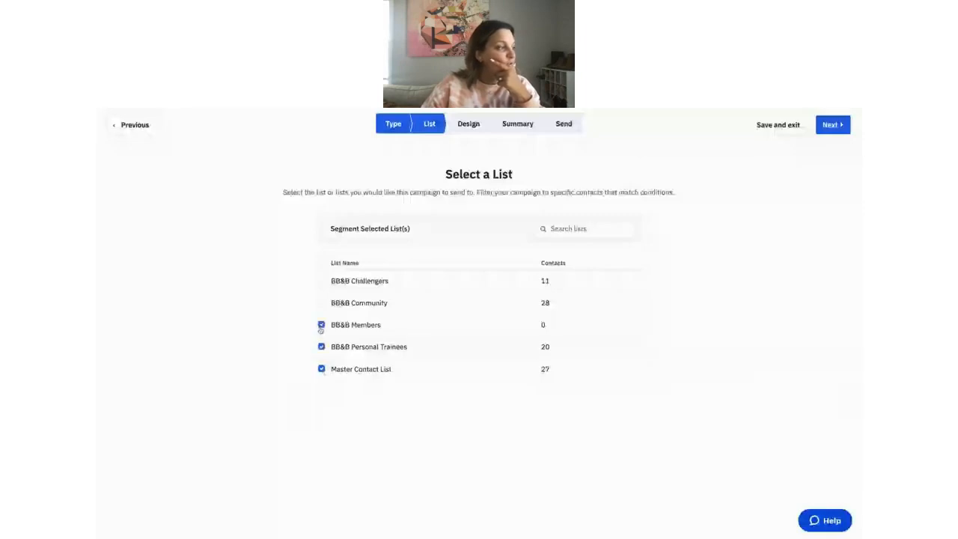
{"action": "left_click", "coordinate": [322, 303]}
{"action": "left_click", "coordinate": [321, 280]}
{"action": "left_click", "coordinate": [322, 303]}
{"action": "left_click", "coordinate": [322, 325]}
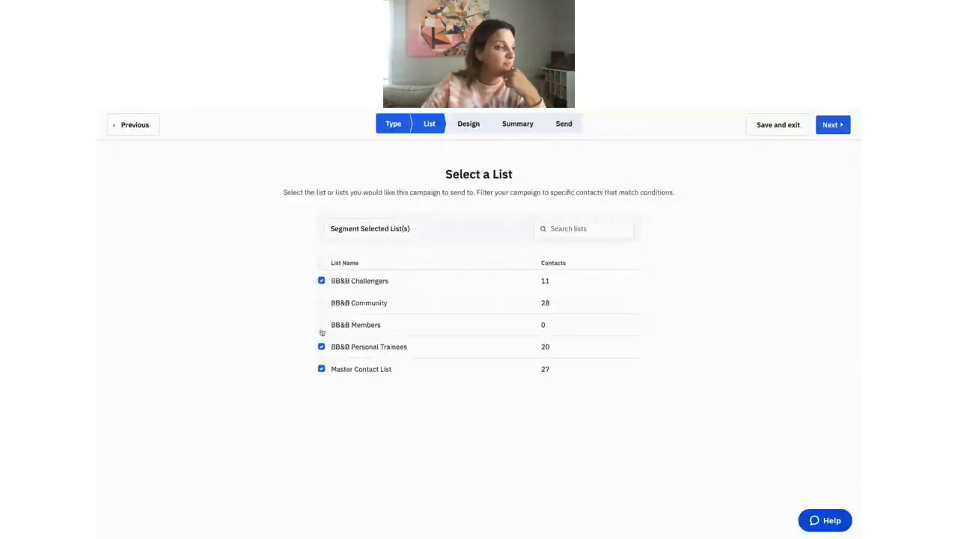
{"action": "left_click", "coordinate": [322, 346]}
{"action": "left_click", "coordinate": [322, 280]}
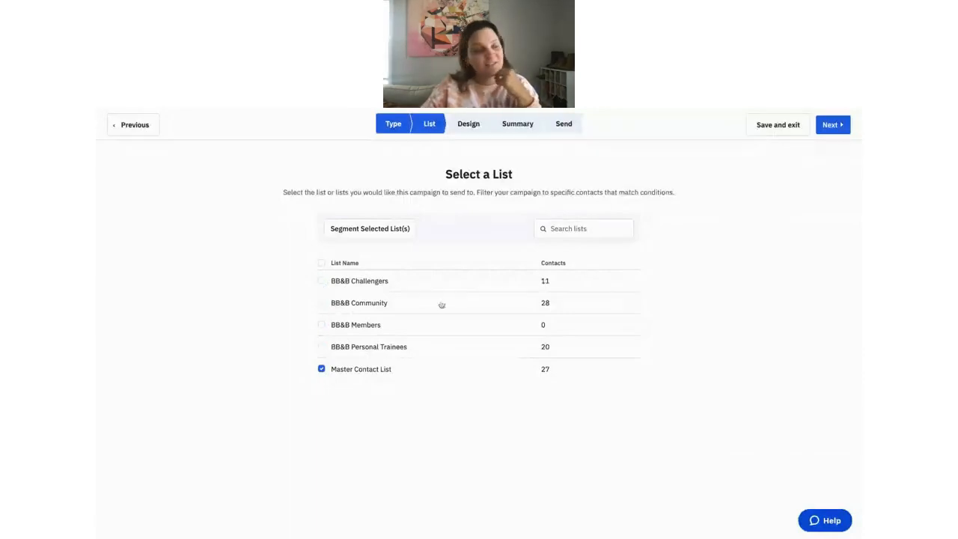
{"action": "left_click", "coordinate": [830, 126]}
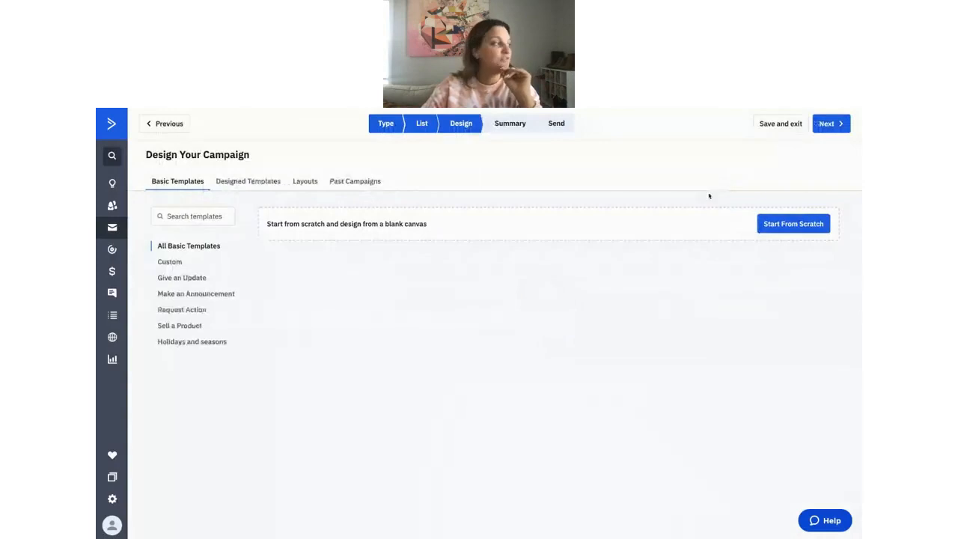
Start from a blank Standard template and fill in the sender and reply-to e-mail addresses.
{"action": "left_click", "coordinate": [783, 229]}
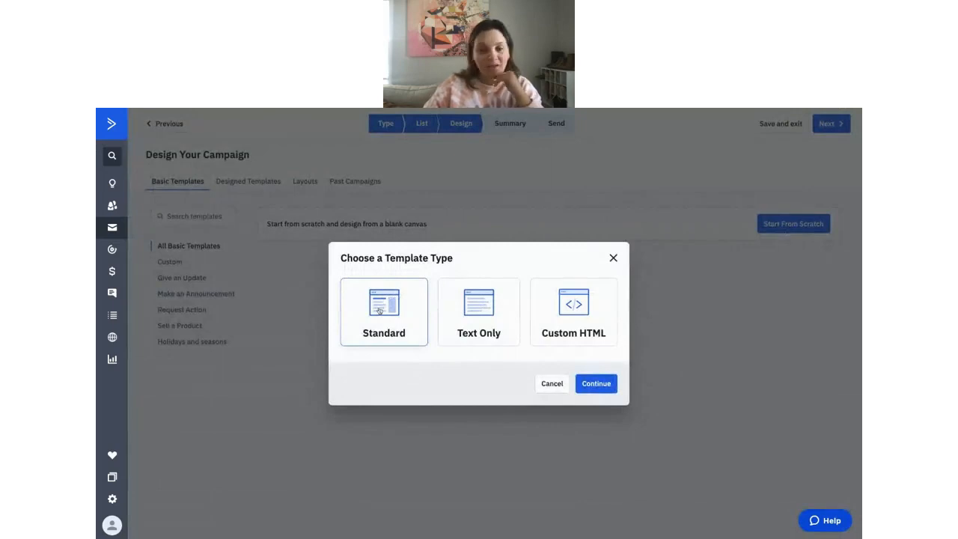
{"action": "left_click", "coordinate": [597, 384]}
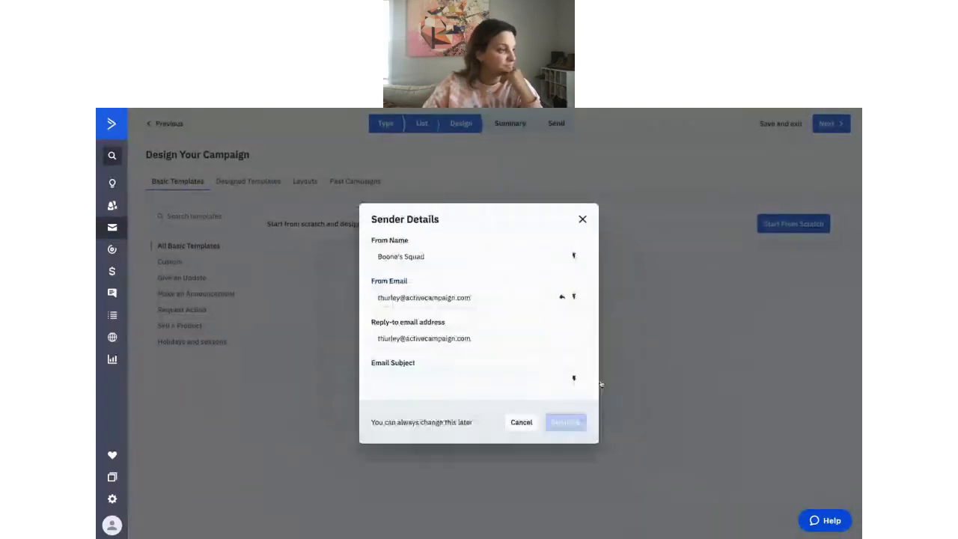
{"action": "left_click_drag", "start_coordinate": [437, 257], "coordinate": [378, 257]}
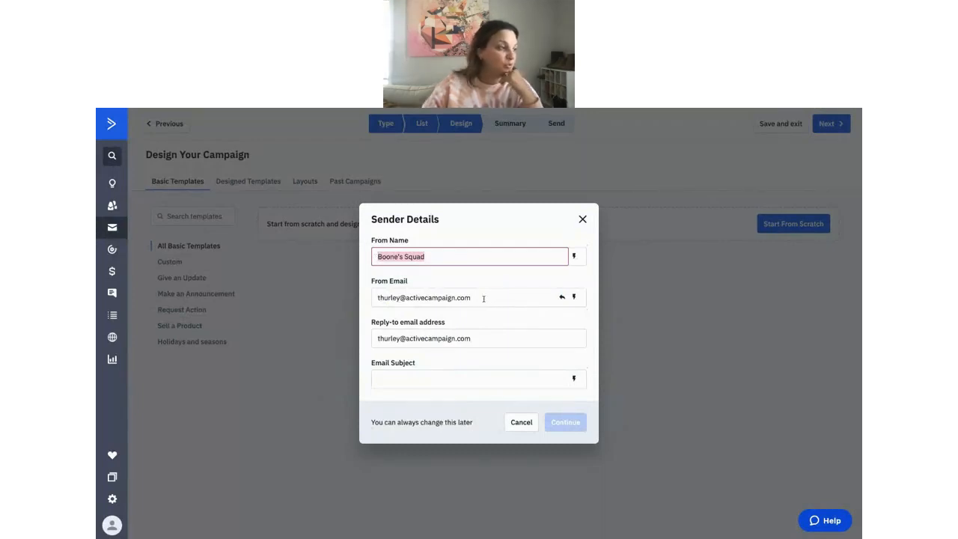
{"action": "left_click", "coordinate": [485, 298]}
{"action": "left_click_drag", "start_coordinate": [487, 339], "coordinate": [370, 339]}
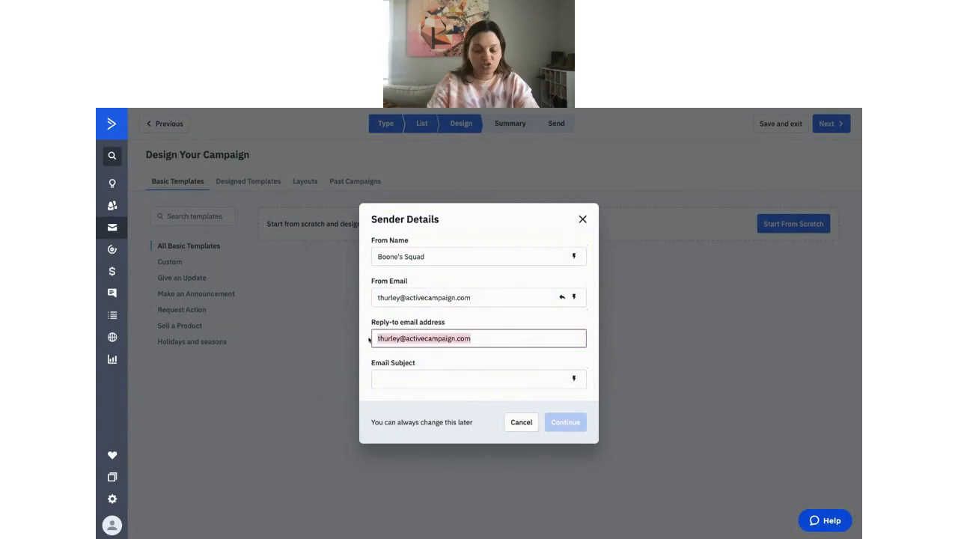
{"action": "type", "text": "B"}
{"action": "key", "text": "BackSpace"}
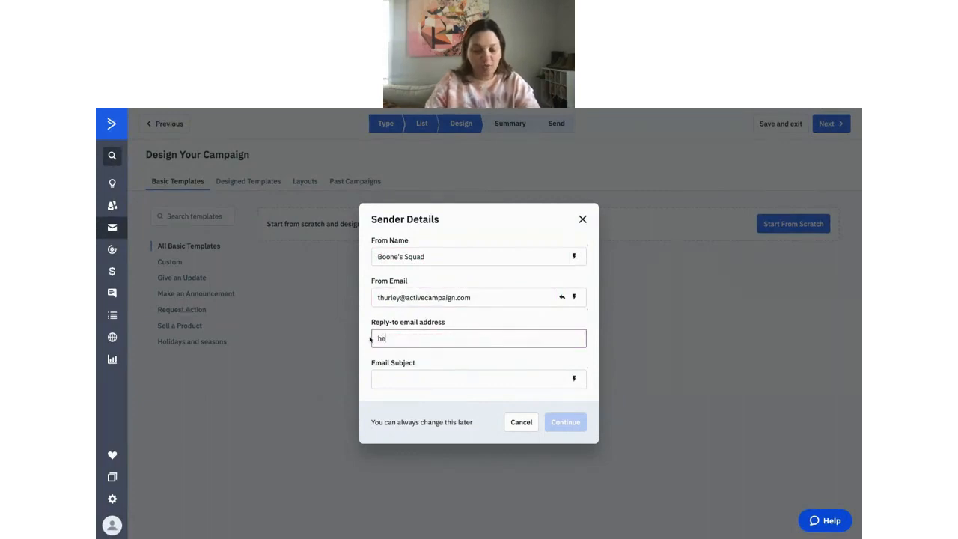
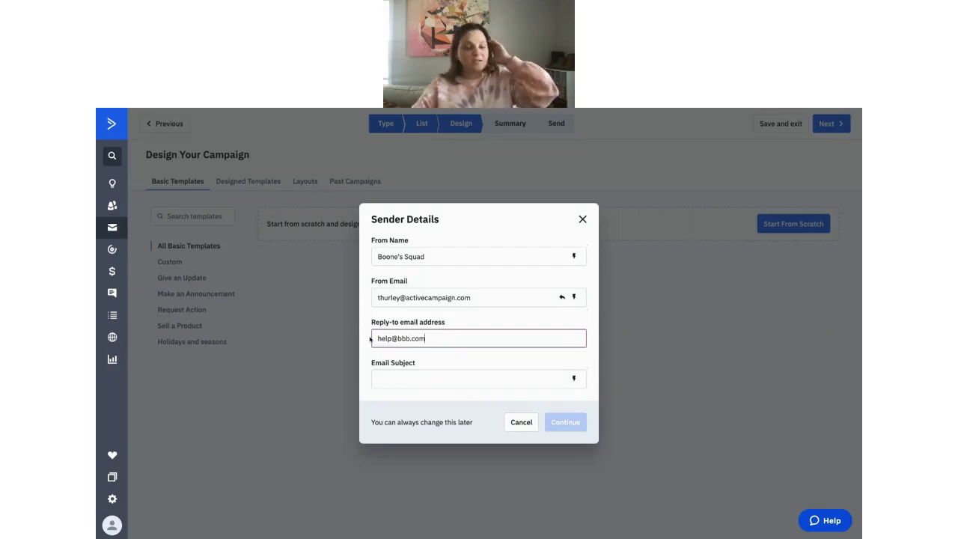
{"action": "left_click", "coordinate": [464, 301]}
{"action": "left_click_drag", "start_coordinate": [471, 299], "coordinate": [407, 301]}
{"action": "key", "text": "BackSpace"}
{"action": "key", "text": "BackSpace"}
{"action": "key", "text": "BackSpace"}
{"action": "key", "text": "BackSpace"}
{"action": "key", "text": "BackSpace"}
{"action": "key", "text": "BackSpace"}
{"action": "key", "text": "BackSpace"}
{"action": "key", "text": "BackSpace"}
Write the subject 'Looking to kickoff summer right, %FIRSTNAME%?!' using the First Name personalization field.
{"action": "left_click", "coordinate": [399, 380]}
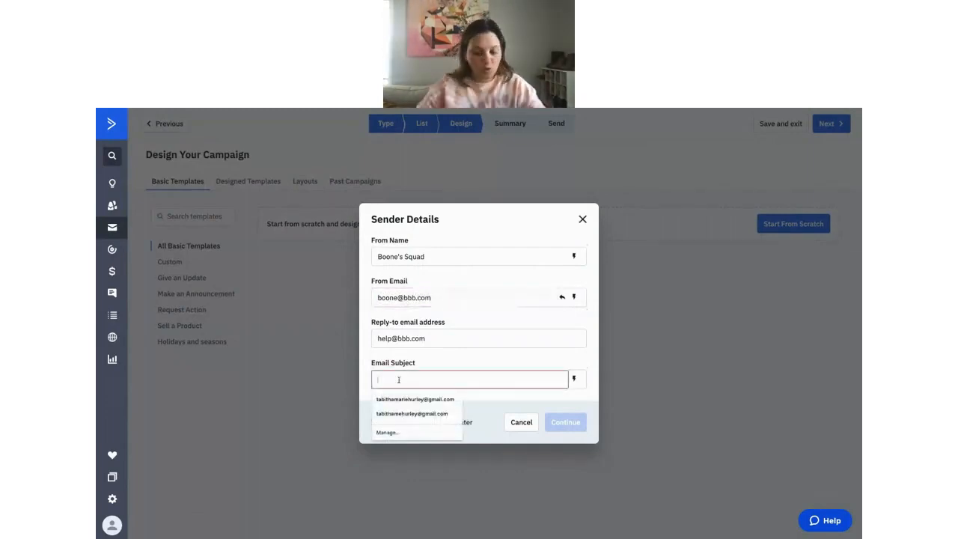
{"action": "type", "text": "Lo"}
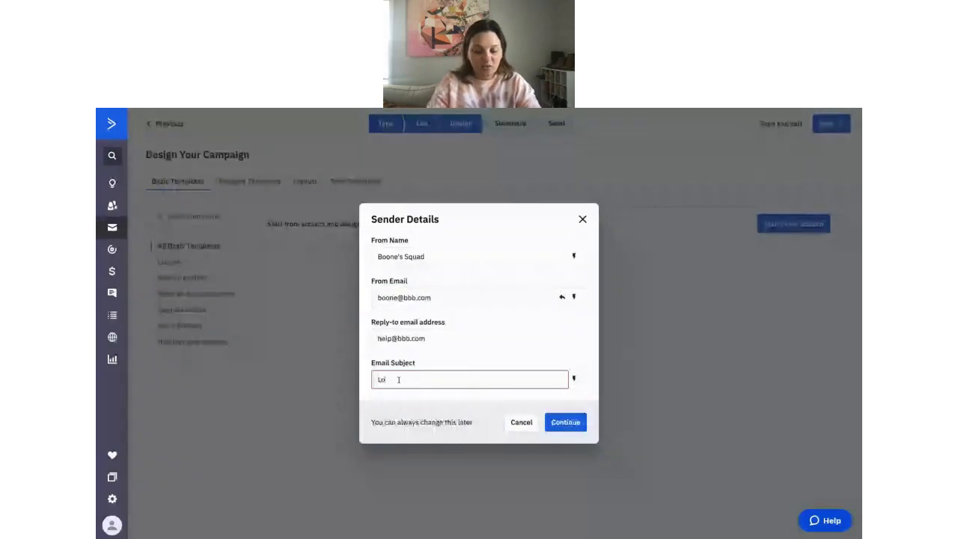
{"action": "type", "text": "ok"}
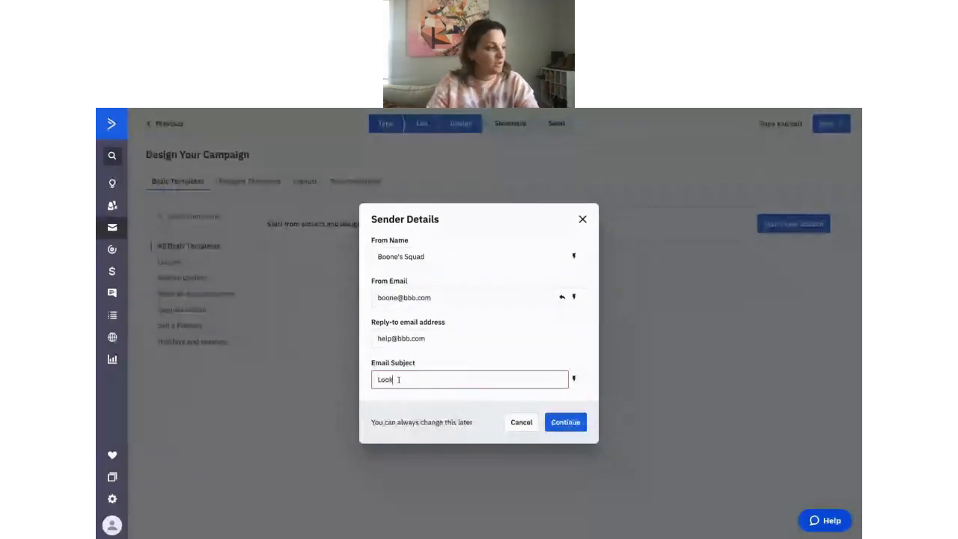
{"action": "type", "text": "ing to kickoff s"}
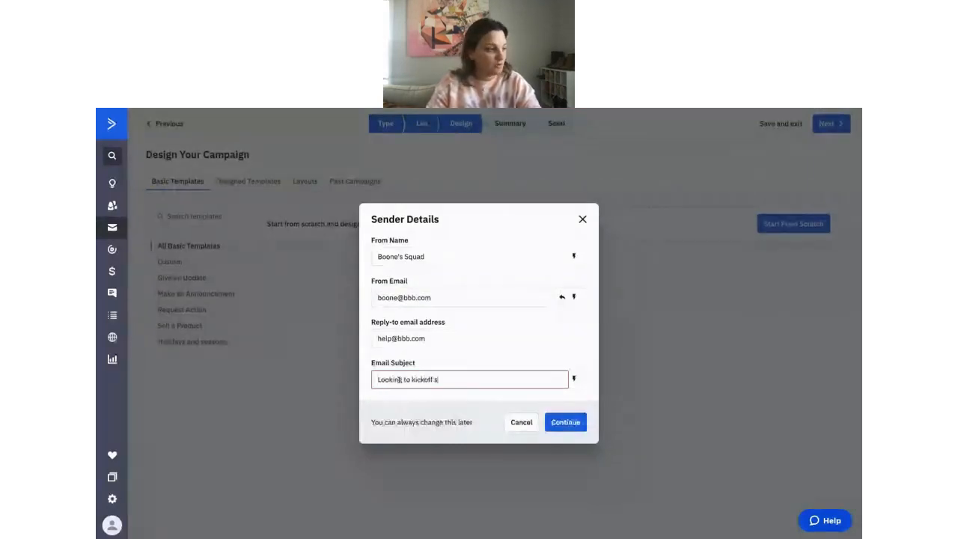
{"action": "type", "text": "ummer"}
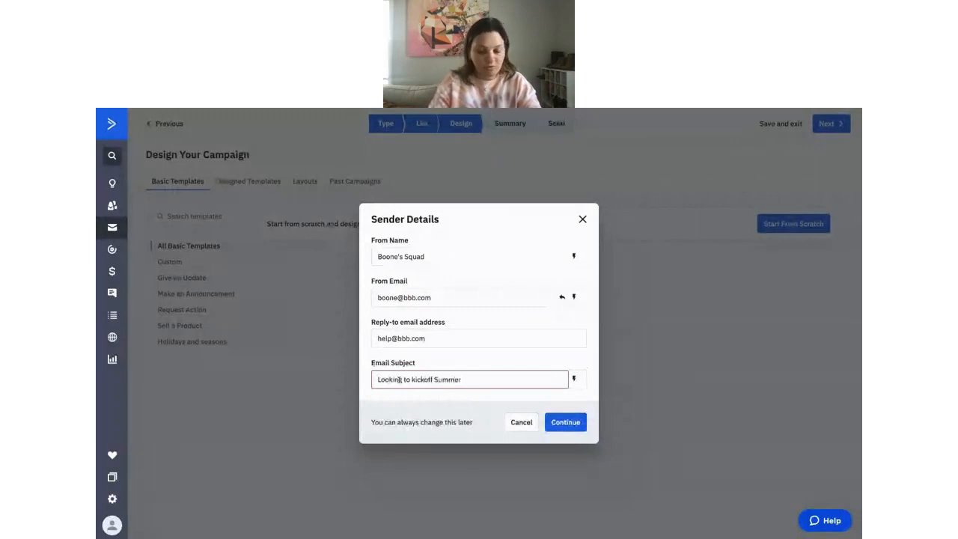
{"action": "type", "text": " right,"}
{"action": "left_click", "coordinate": [575, 379]}
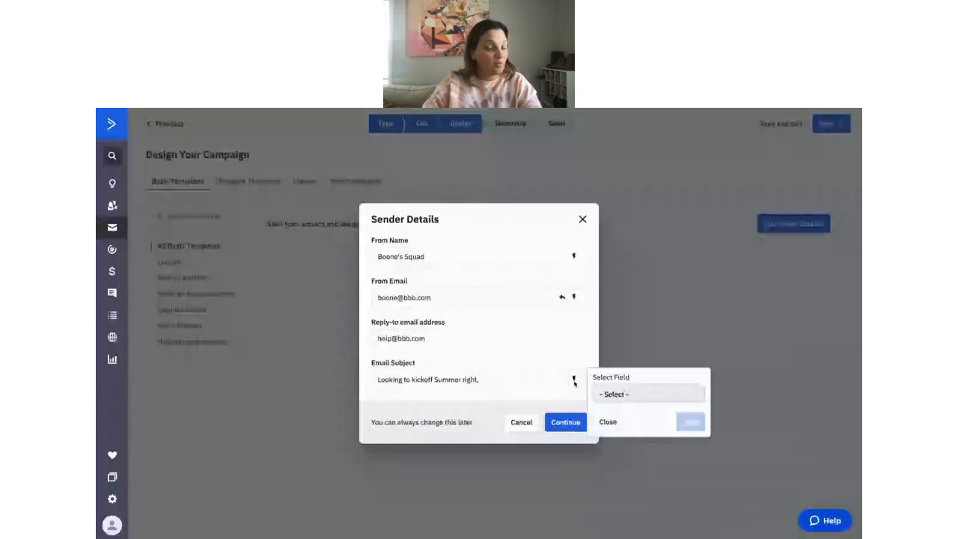
{"action": "left_click", "coordinate": [616, 394]}
{"action": "left_click", "coordinate": [624, 444]}
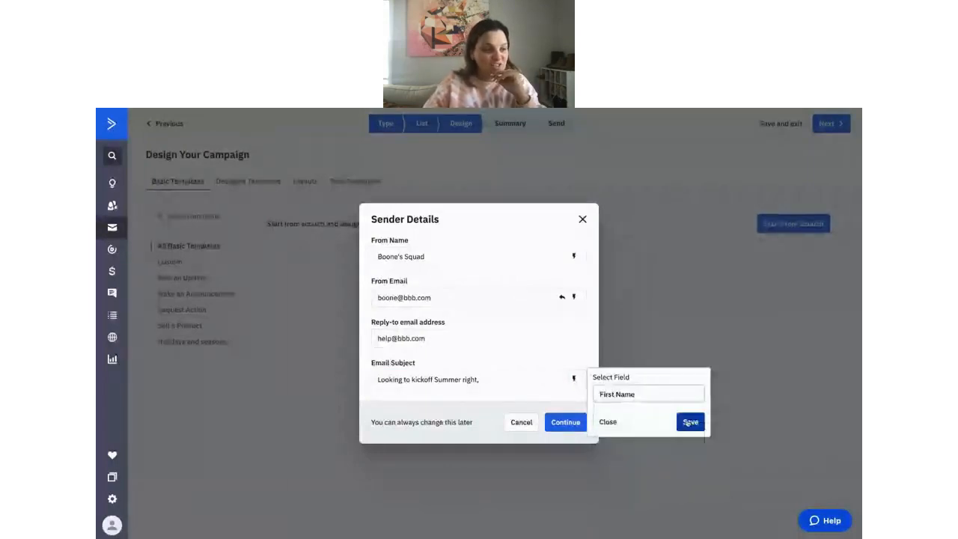
{"action": "left_click", "coordinate": [689, 422]}
{"action": "left_click", "coordinate": [537, 379]}
{"action": "type", "text": "?!"}
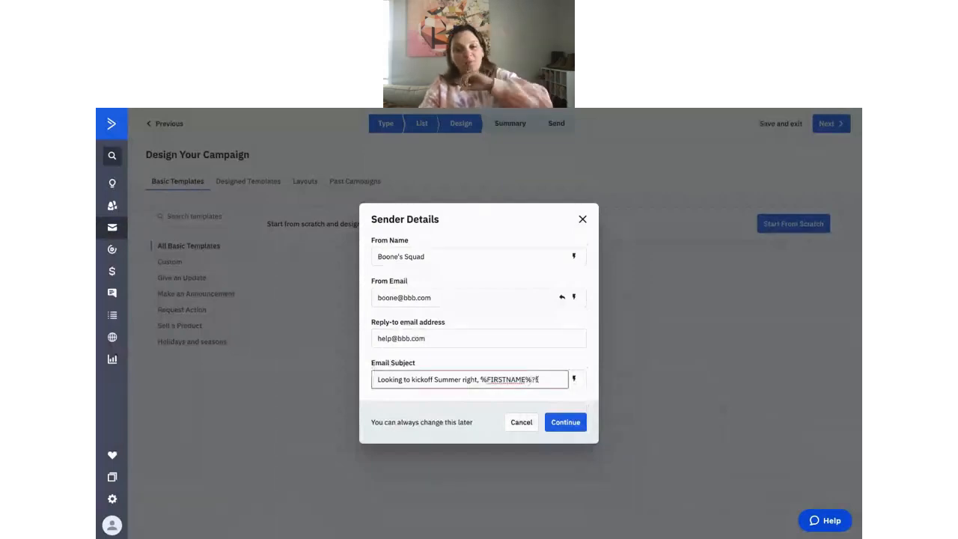
Accept the sender details and add an empty text block above the sunset image.
{"action": "left_click", "coordinate": [563, 423]}
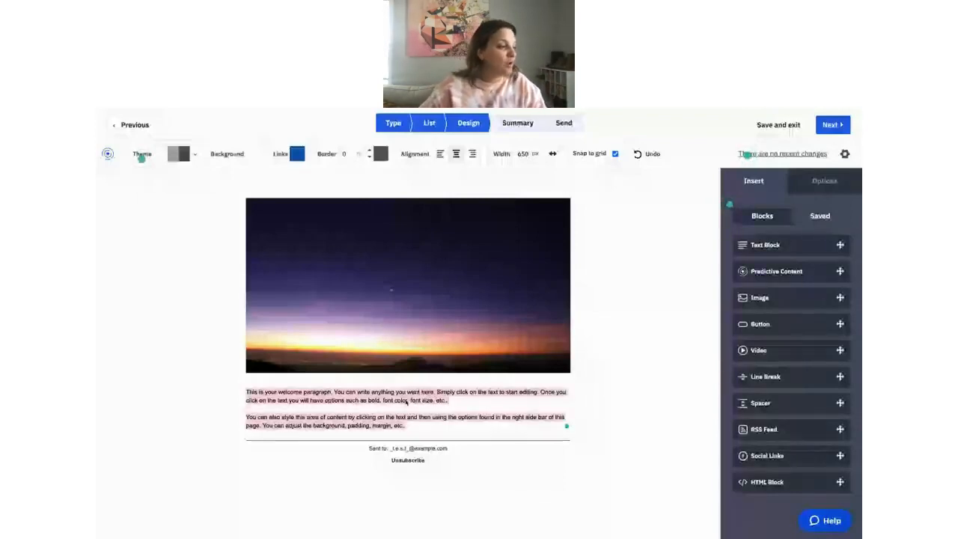
{"action": "left_click", "coordinate": [445, 393]}
{"action": "left_click", "coordinate": [754, 180]}
{"action": "left_click_drag", "start_coordinate": [776, 246], "coordinate": [749, 229]}
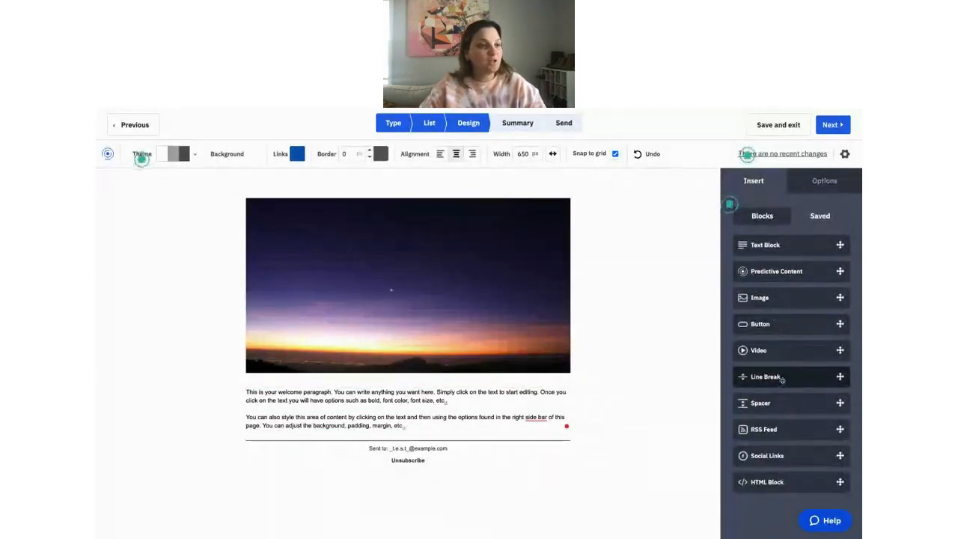
{"action": "left_click_drag", "start_coordinate": [779, 255], "coordinate": [408, 199]}
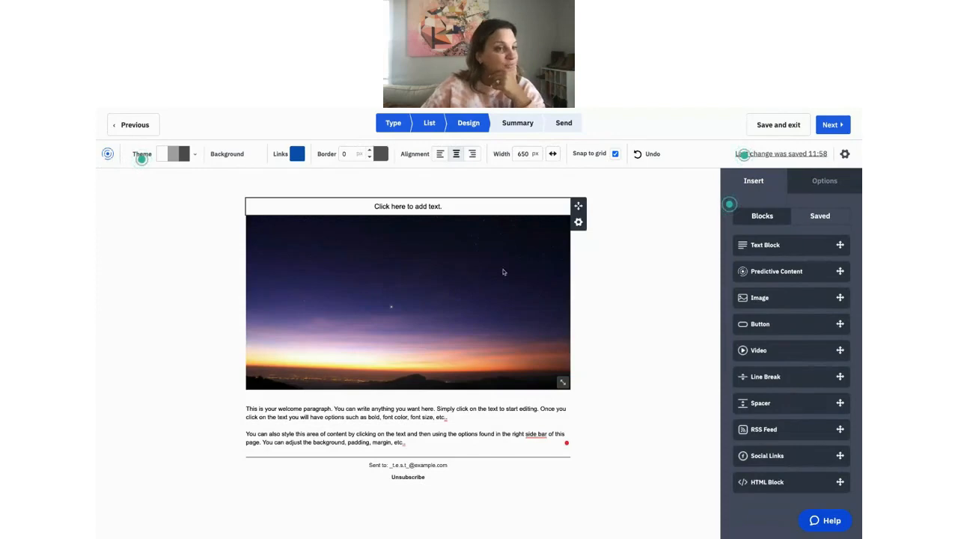
Place a button labelled 'Sign Up Now!' below the welcome paragraph and open its link settings.
{"action": "left_click_drag", "start_coordinate": [779, 323], "coordinate": [394, 447]}
{"action": "left_click_drag", "start_coordinate": [781, 323], "coordinate": [399, 443]}
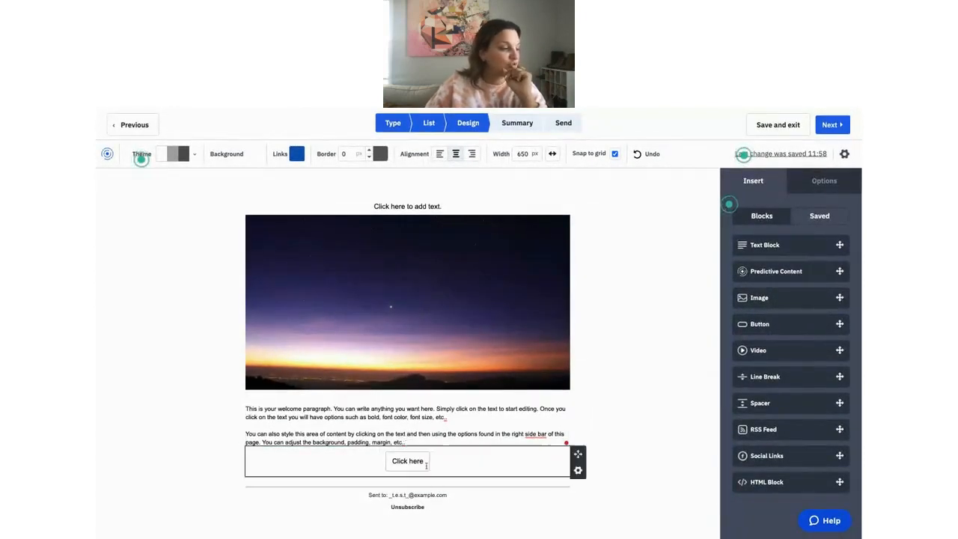
{"action": "left_click_drag", "start_coordinate": [424, 462], "coordinate": [390, 460]}
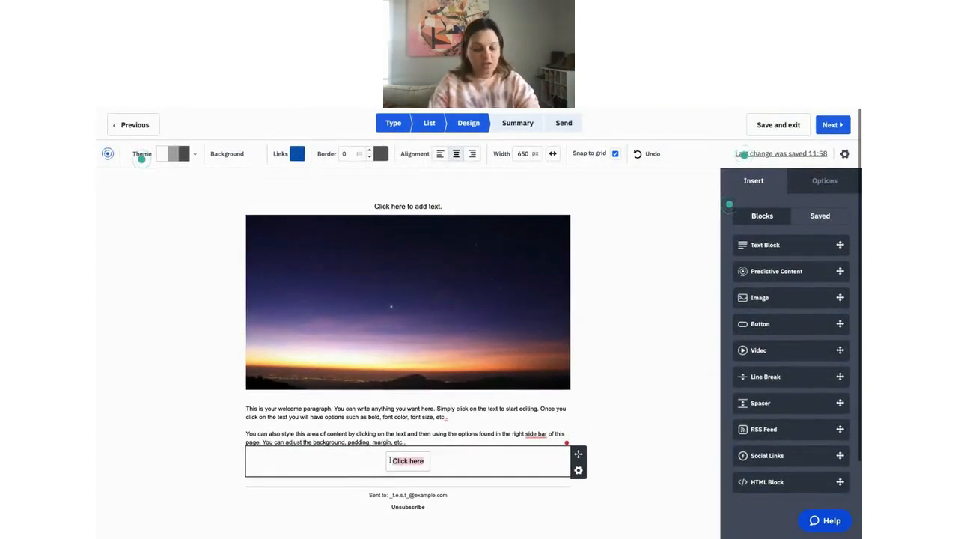
{"action": "type", "text": "Sign u"}
{"action": "key", "text": "BackSpace"}
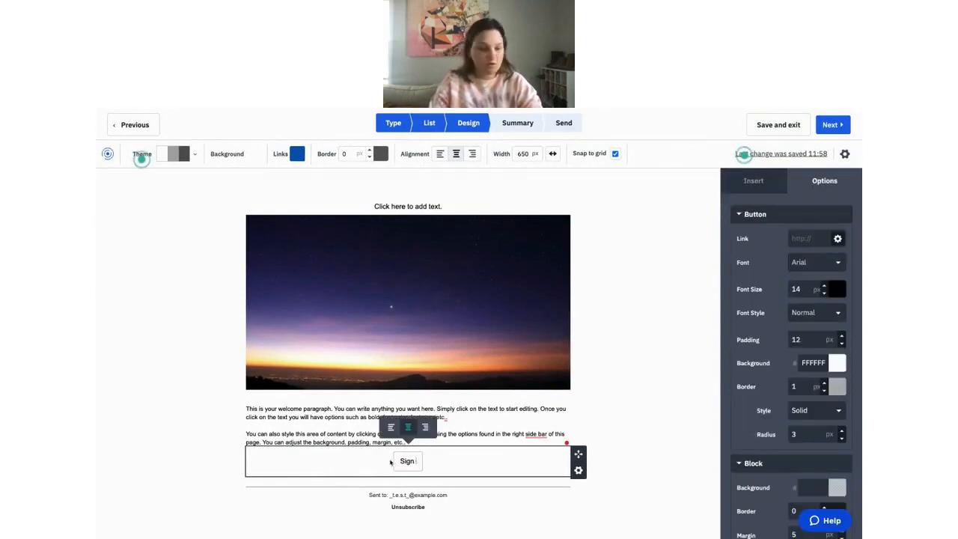
{"action": "type", "text": "up"}
{"action": "key", "text": "BackSpace"}
{"action": "key", "text": "BackSpace"}
{"action": "type", "text": "Up"}
{"action": "key", "text": "BackSpace"}
{"action": "key", "text": "BackSpace"}
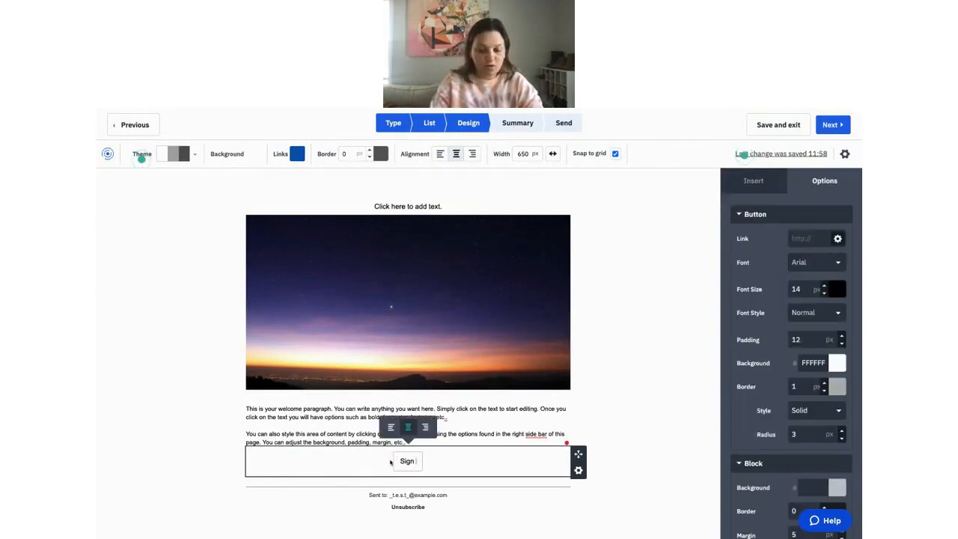
{"action": "type", "text": "Up Now!"}
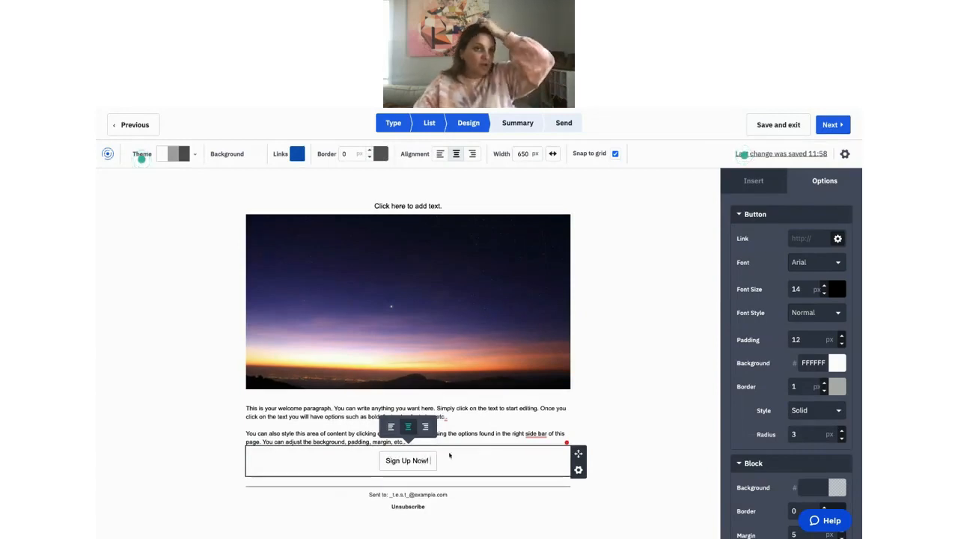
{"action": "left_click", "coordinate": [802, 237]}
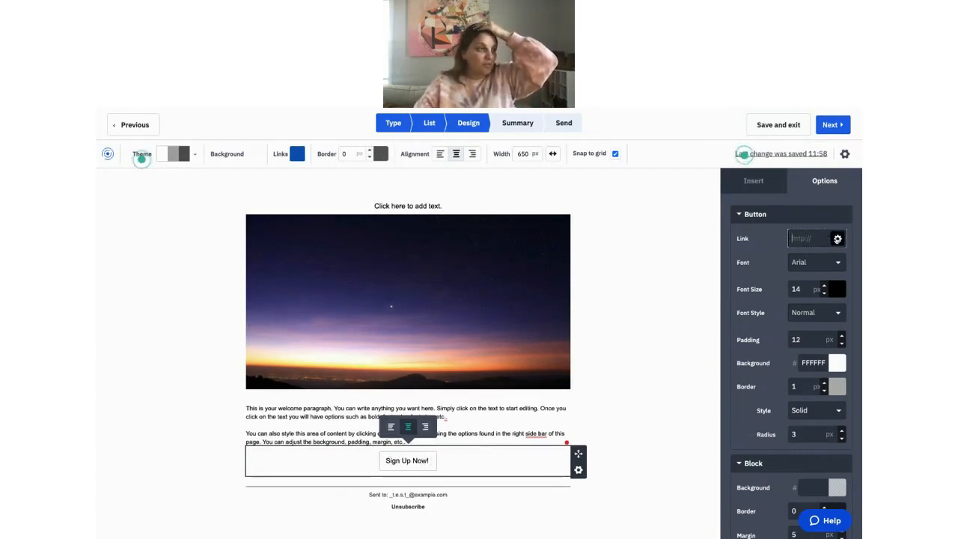
{"action": "left_click", "coordinate": [837, 240]}
{"action": "left_click", "coordinate": [447, 191]}
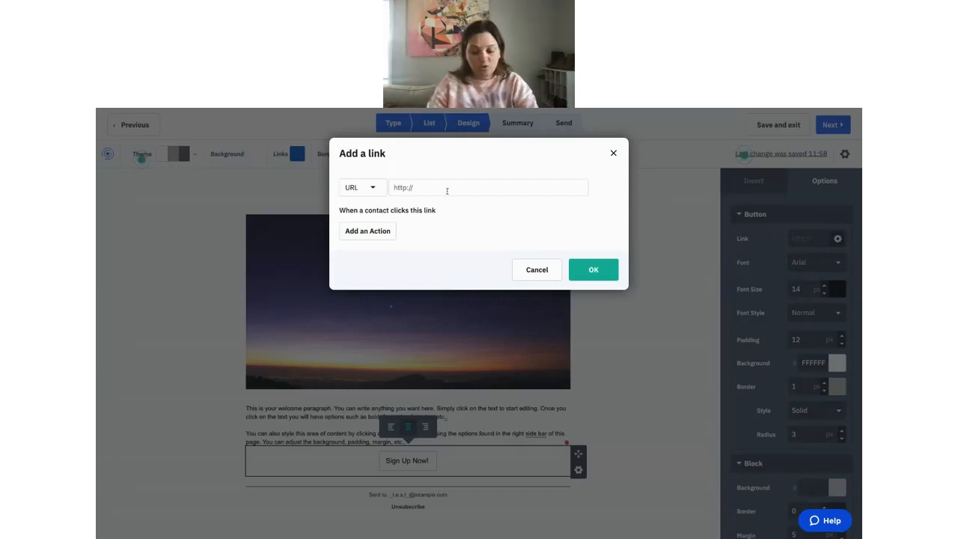
{"action": "type", "text": "www."}
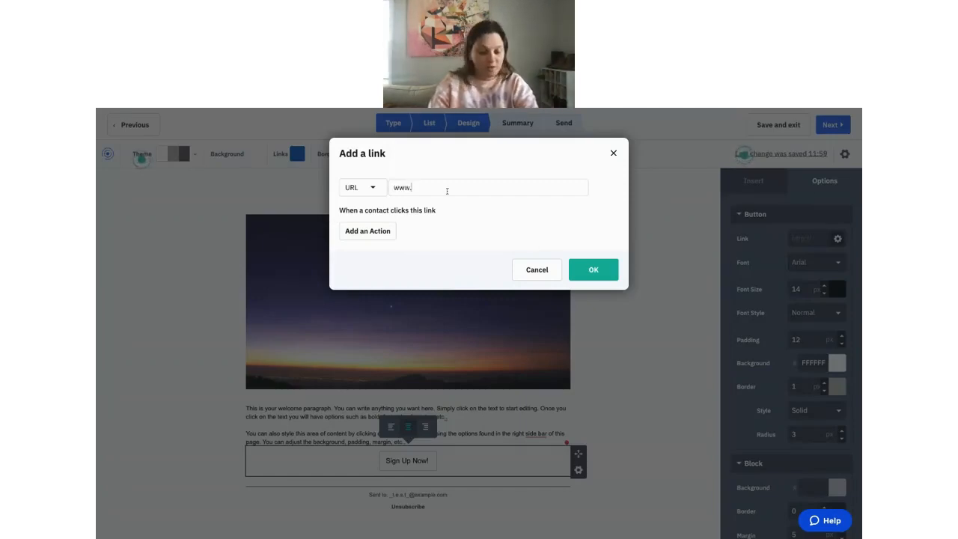
{"action": "type", "text": "boonesbar"}
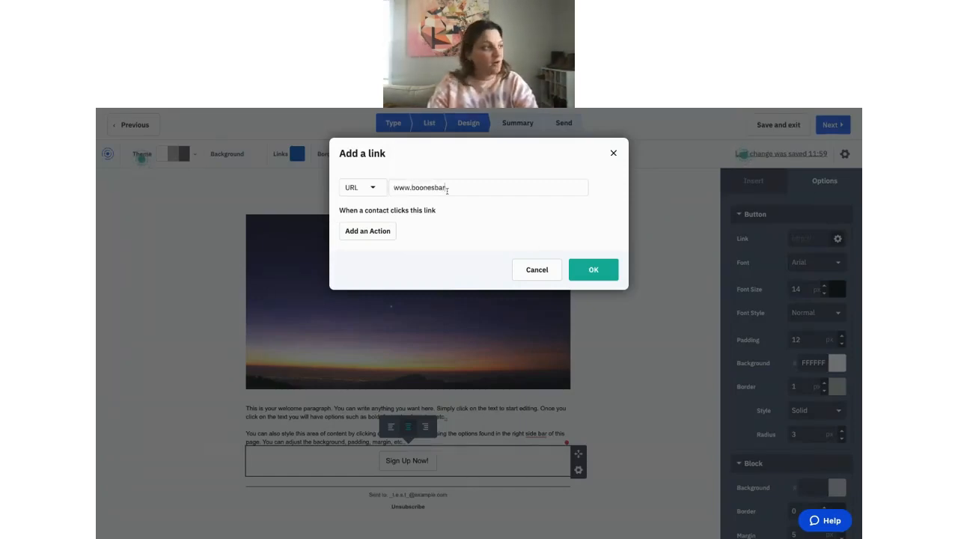
{"action": "type", "text": "sandboxing.com/"}
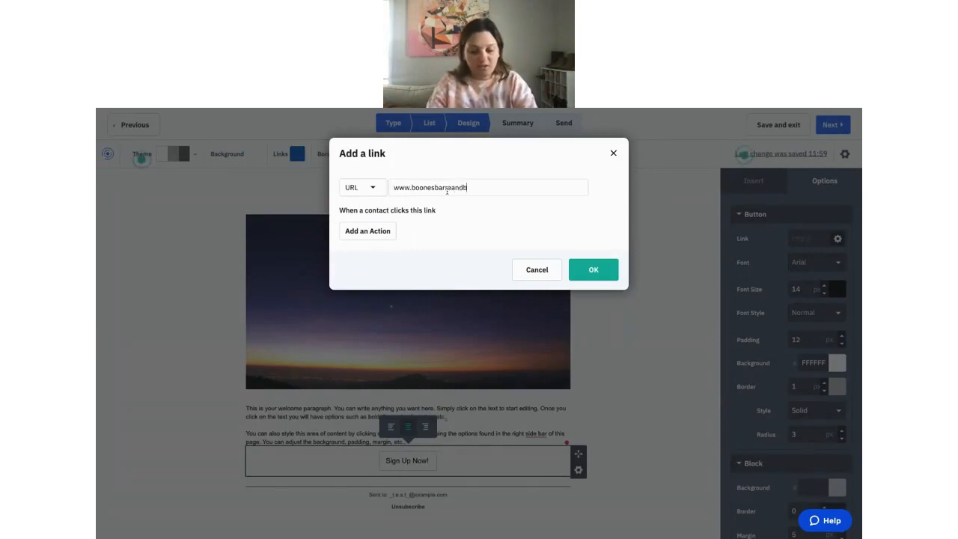
{"action": "type", "text": "challenge"}
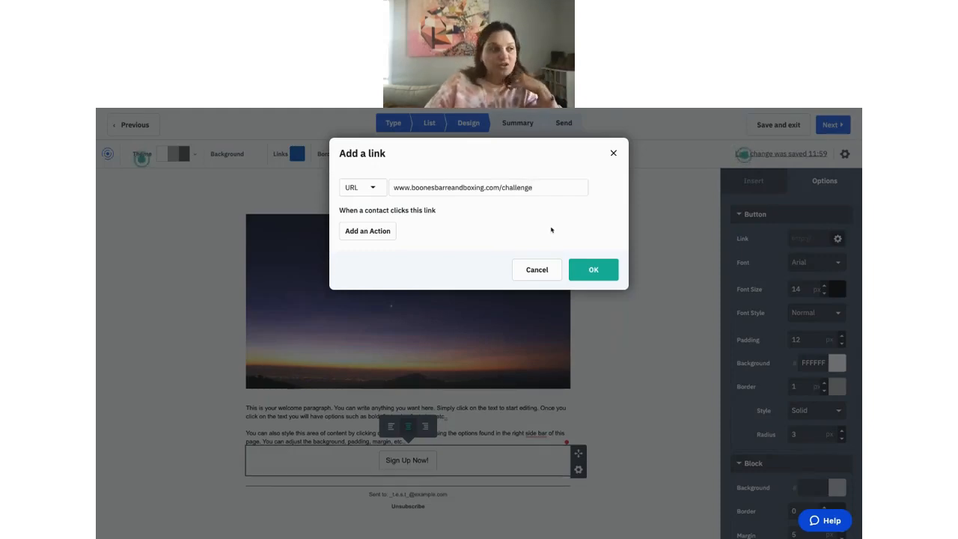
{"action": "left_click", "coordinate": [595, 266]}
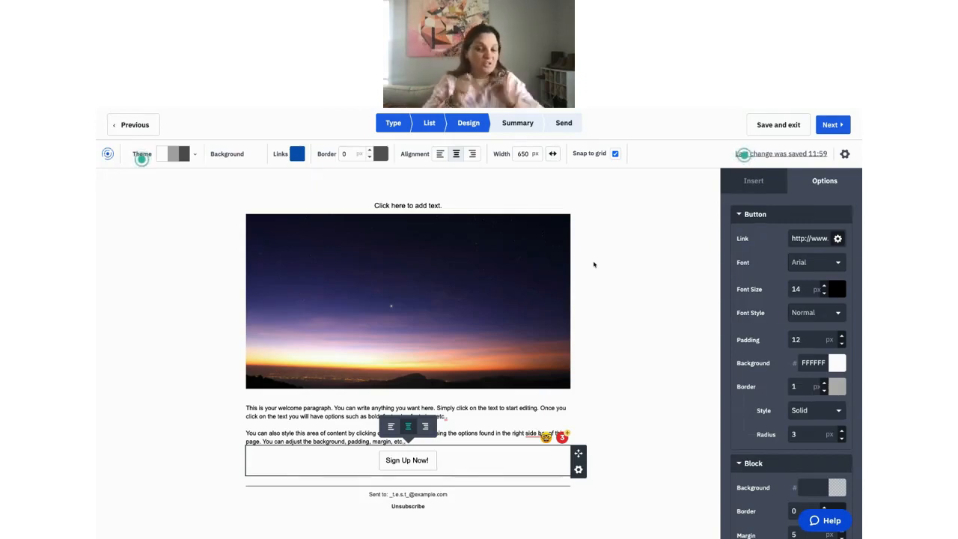
Set the email preheader text to 'Sign up now for 10% off!' in the campaign settings.
{"action": "left_click", "coordinate": [753, 181]}
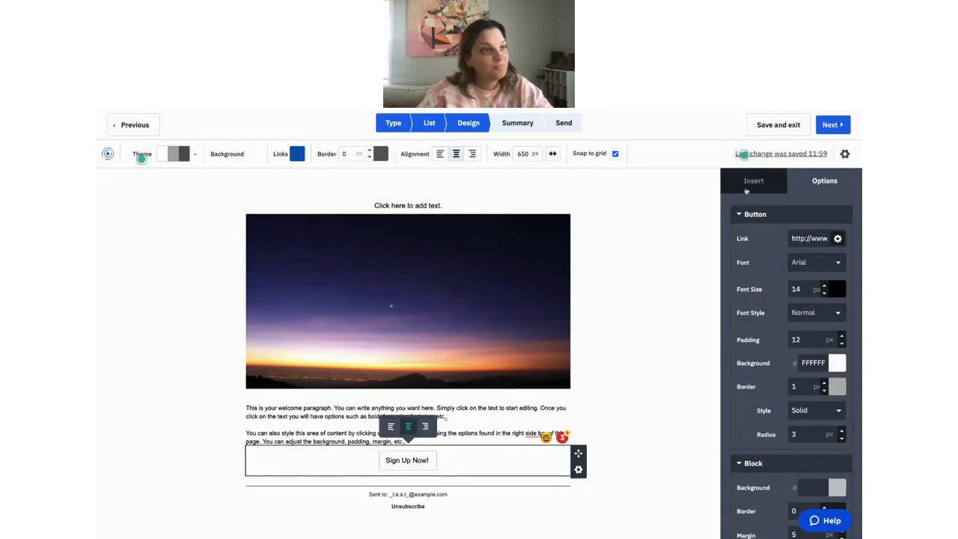
{"action": "left_click", "coordinate": [845, 154]}
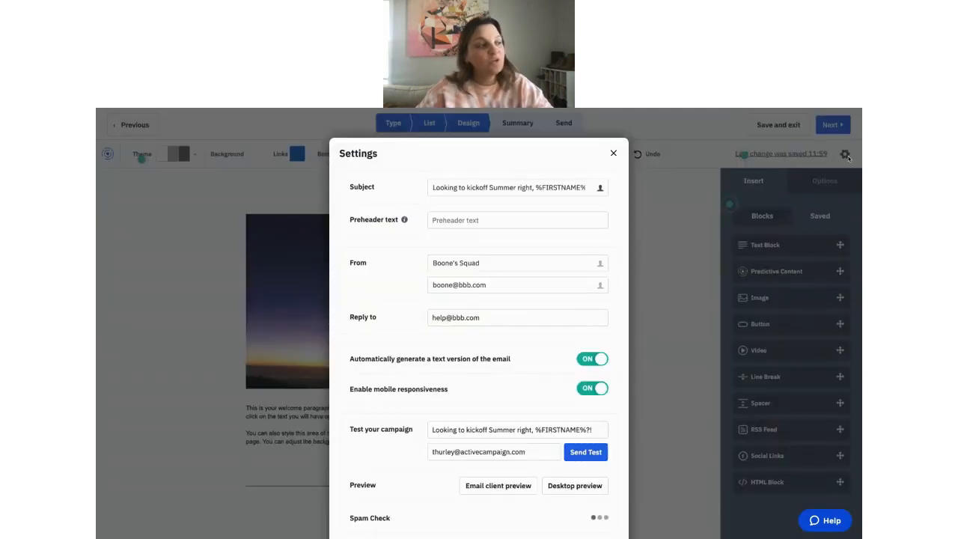
{"action": "left_click", "coordinate": [560, 215]}
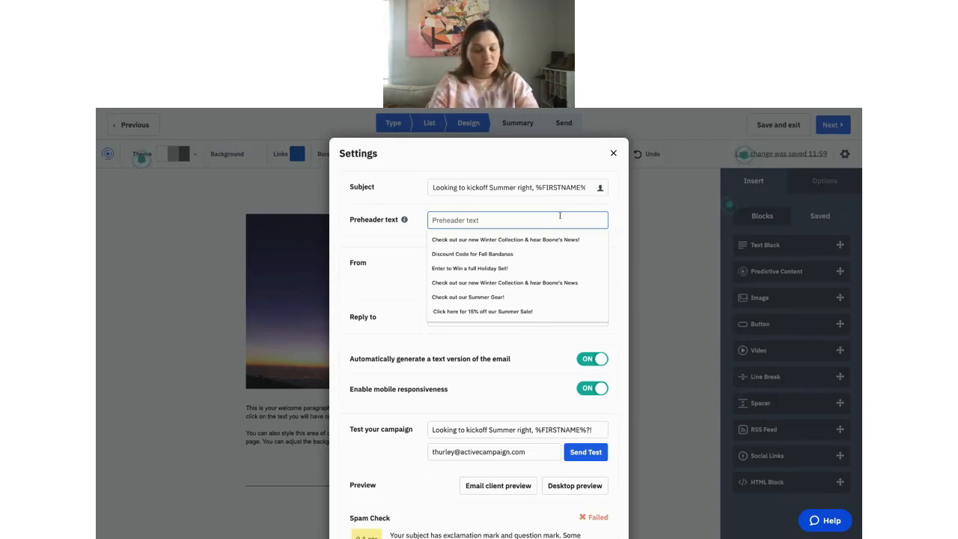
{"action": "type", "text": "Sign up now"}
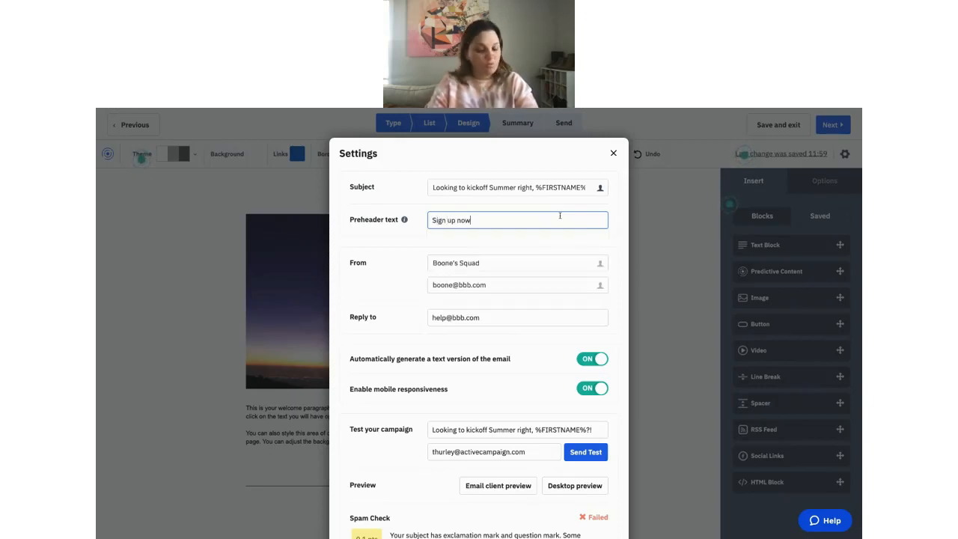
{"action": "type", "text": " for 10% "}
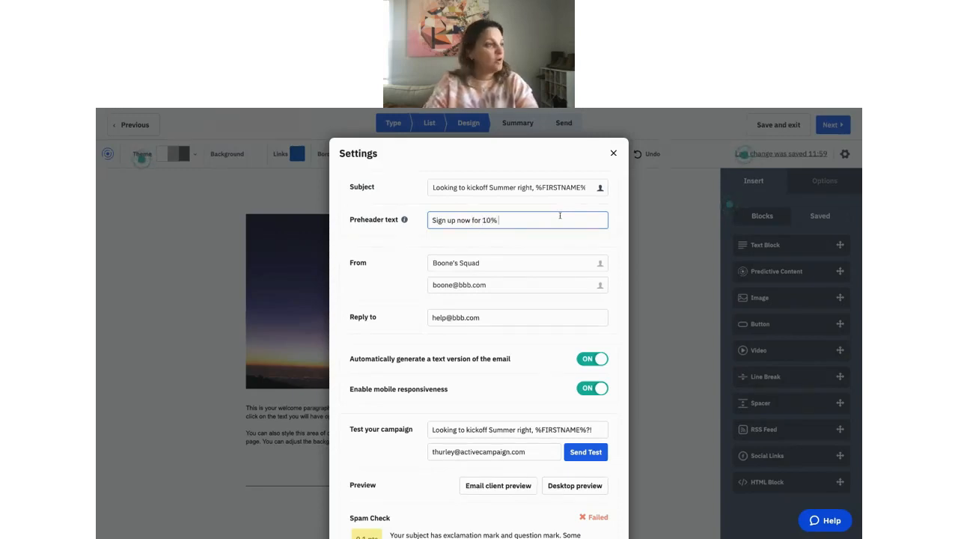
{"action": "type", "text": "off!"}
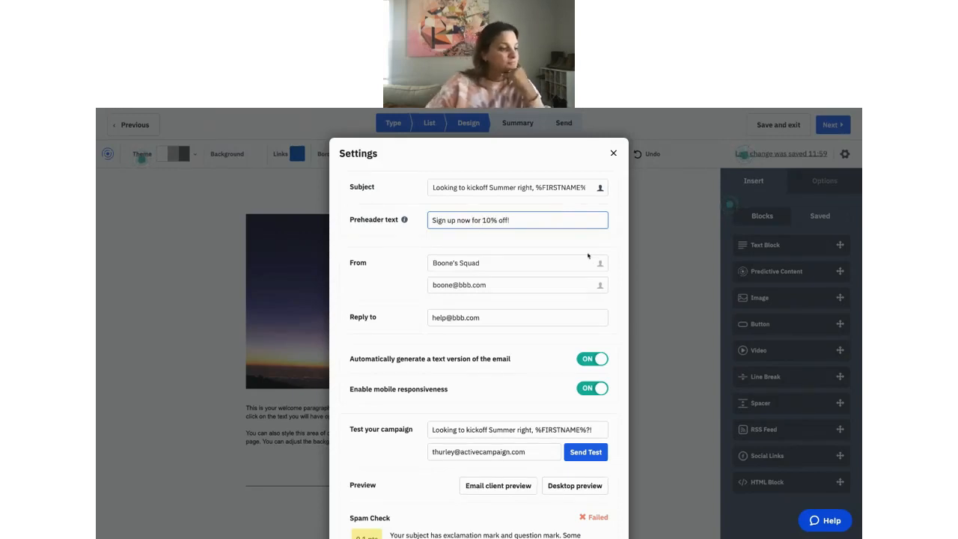
{"action": "scroll", "coordinate": [532, 300], "scroll_direction": "down", "scroll_amount": 2}
{"action": "scroll", "coordinate": [517, 224], "scroll_direction": "up", "scroll_amount": 2}
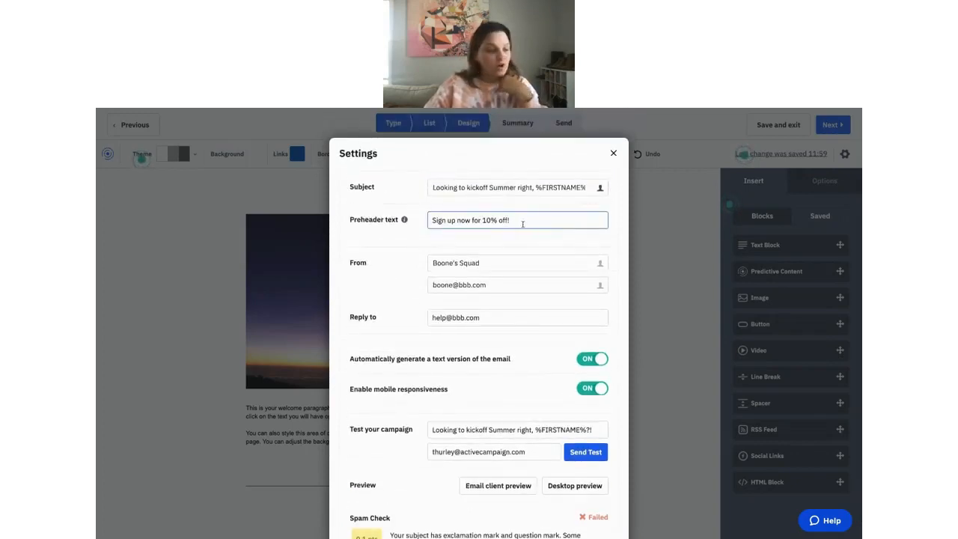
{"action": "scroll", "coordinate": [528, 232], "scroll_direction": "down", "scroll_amount": 2}
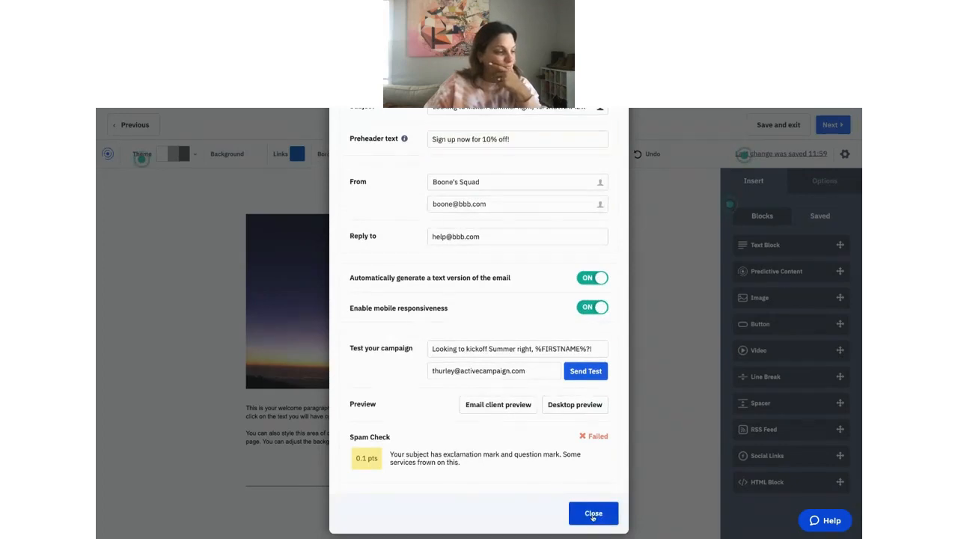
{"action": "left_click", "coordinate": [592, 514]}
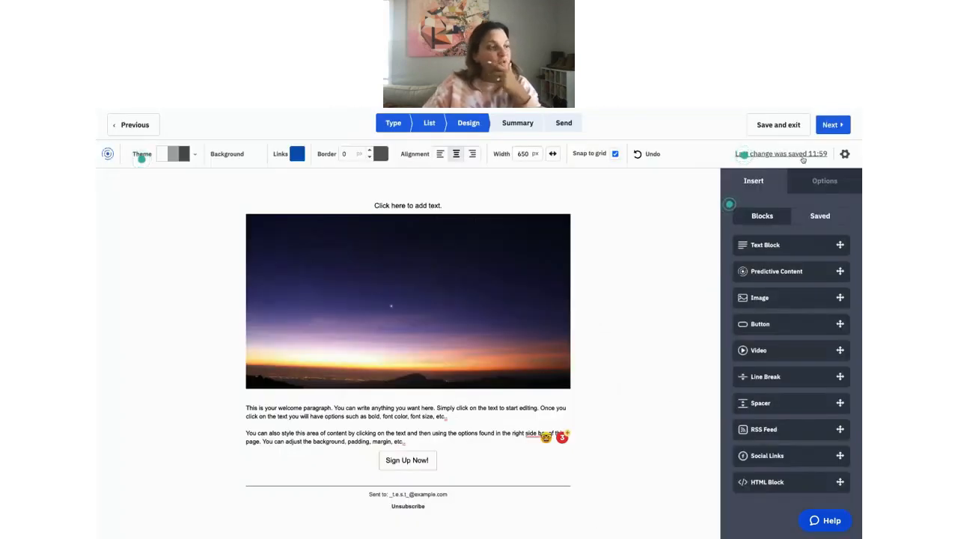
Go to the Campaign Summary, dismiss the account-email notice, and review the spam check.
{"action": "left_click", "coordinate": [831, 125]}
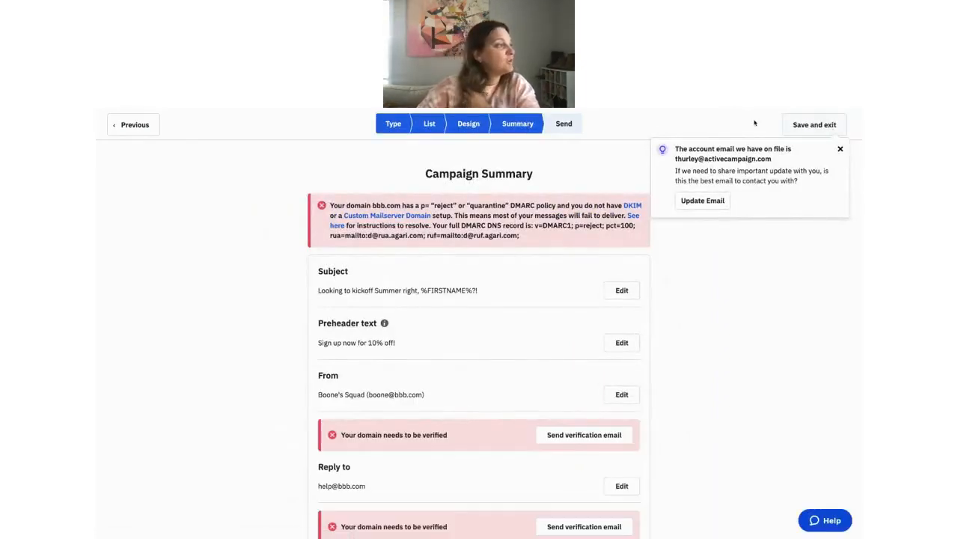
{"action": "left_click", "coordinate": [840, 149]}
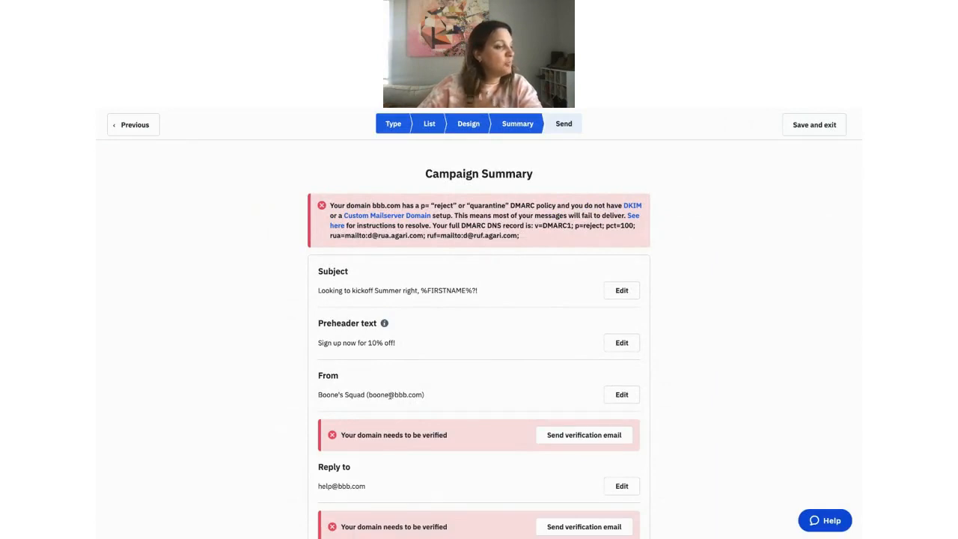
{"action": "scroll", "coordinate": [390, 395], "scroll_direction": "down", "scroll_amount": 1}
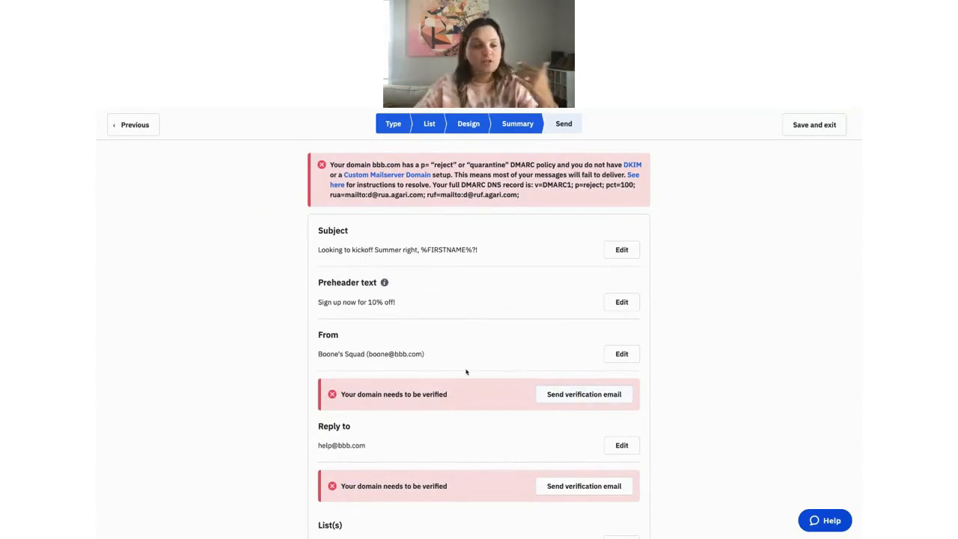
{"action": "scroll", "coordinate": [466, 373], "scroll_direction": "down", "scroll_amount": 5}
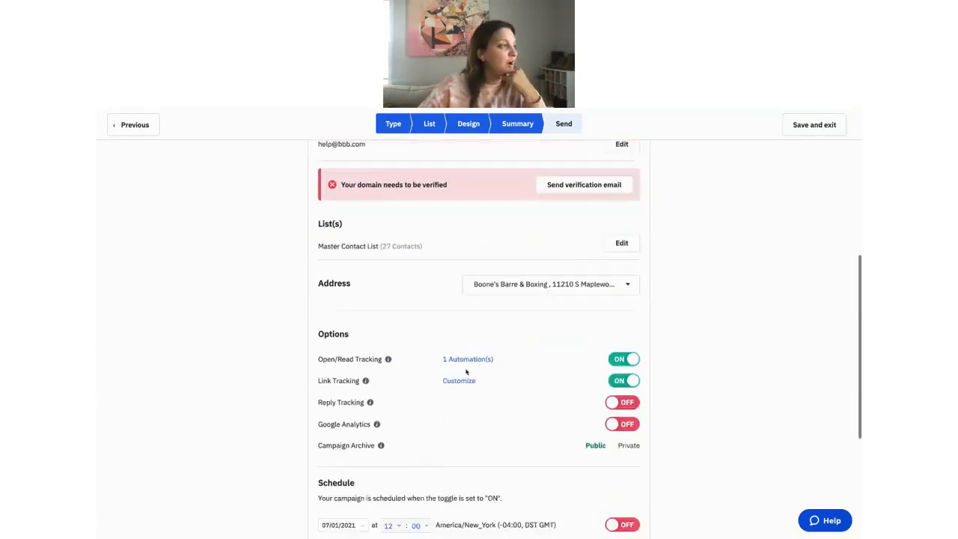
{"action": "scroll", "coordinate": [466, 372], "scroll_direction": "down", "scroll_amount": 3}
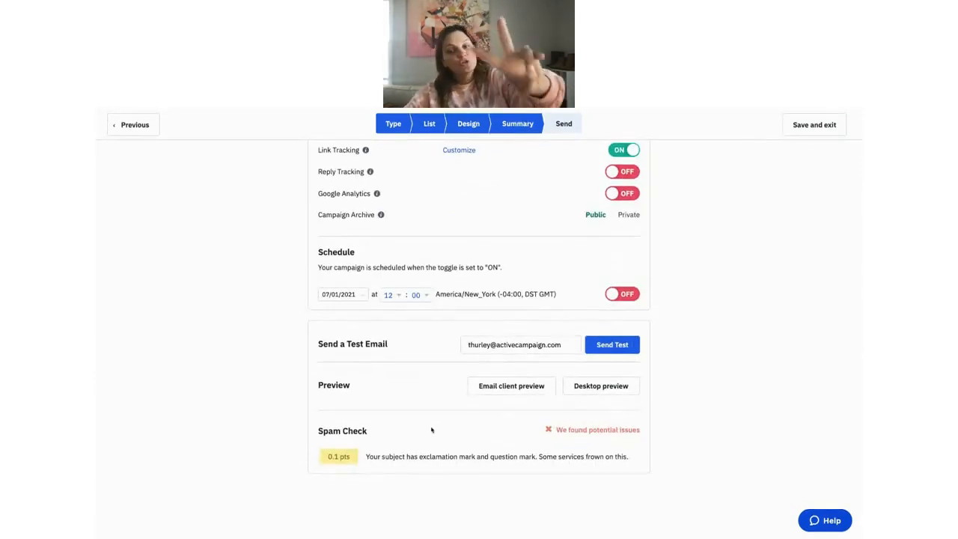
{"action": "scroll", "coordinate": [432, 430], "scroll_direction": "up", "scroll_amount": 8}
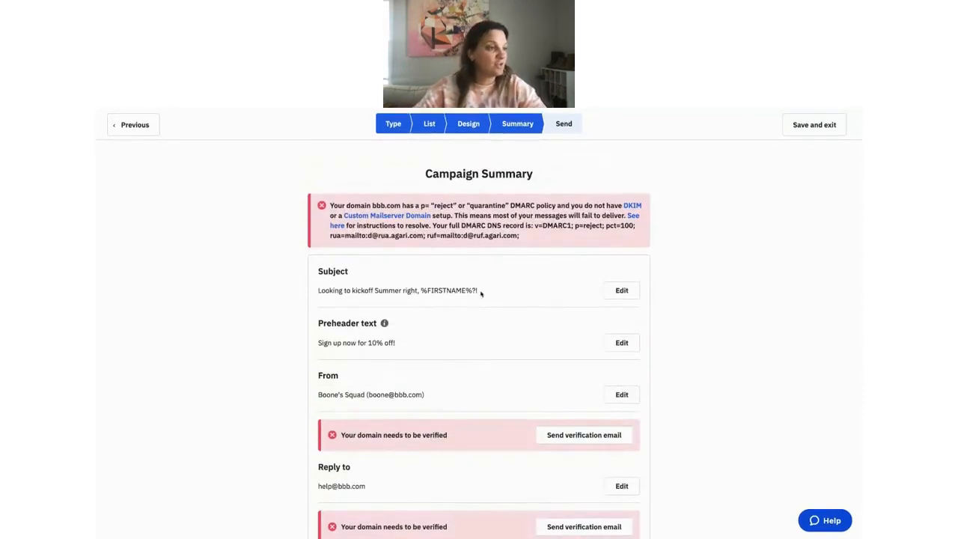
Drop the trailing exclamation mark so the subject ends with '%FIRSTNAME%?'.
{"action": "left_click", "coordinate": [620, 294]}
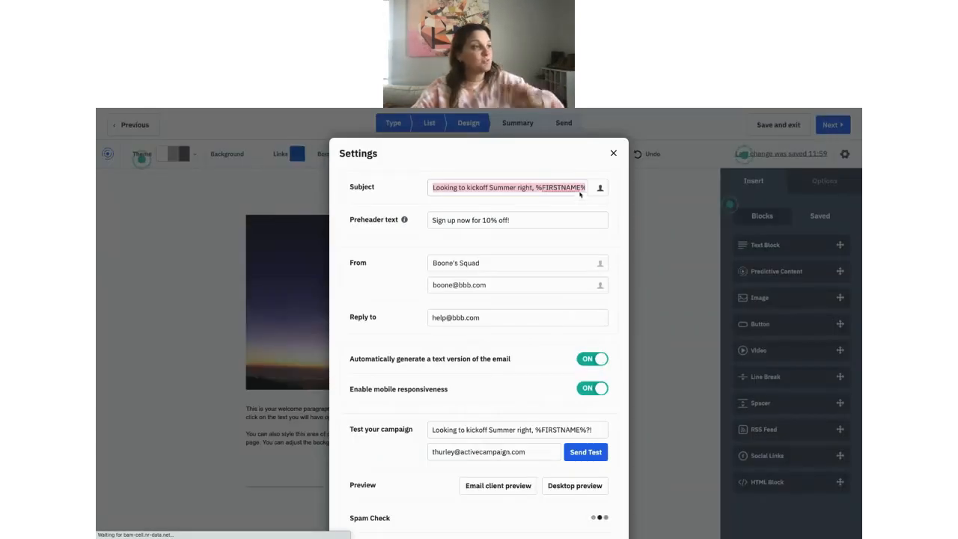
{"action": "left_click", "coordinate": [436, 188]}
{"action": "left_click_drag", "start_coordinate": [435, 188], "coordinate": [586, 188]}
{"action": "left_click", "coordinate": [585, 188]}
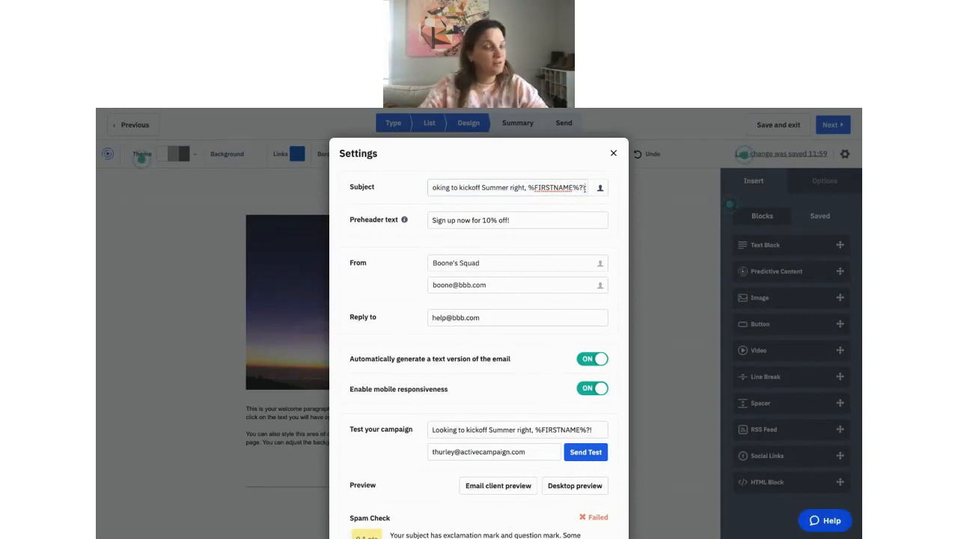
{"action": "key", "text": "BackSpace"}
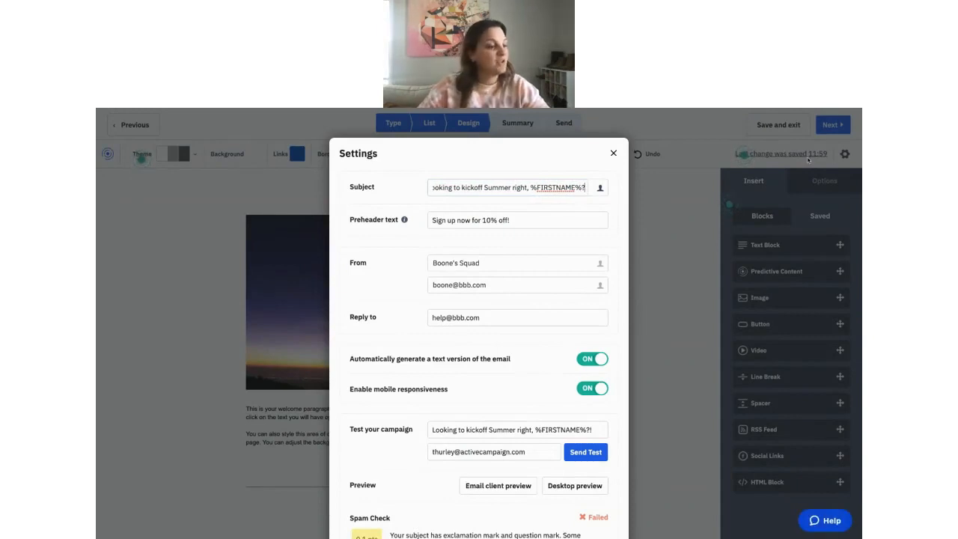
{"action": "scroll", "coordinate": [598, 506], "scroll_direction": "down", "scroll_amount": 2}
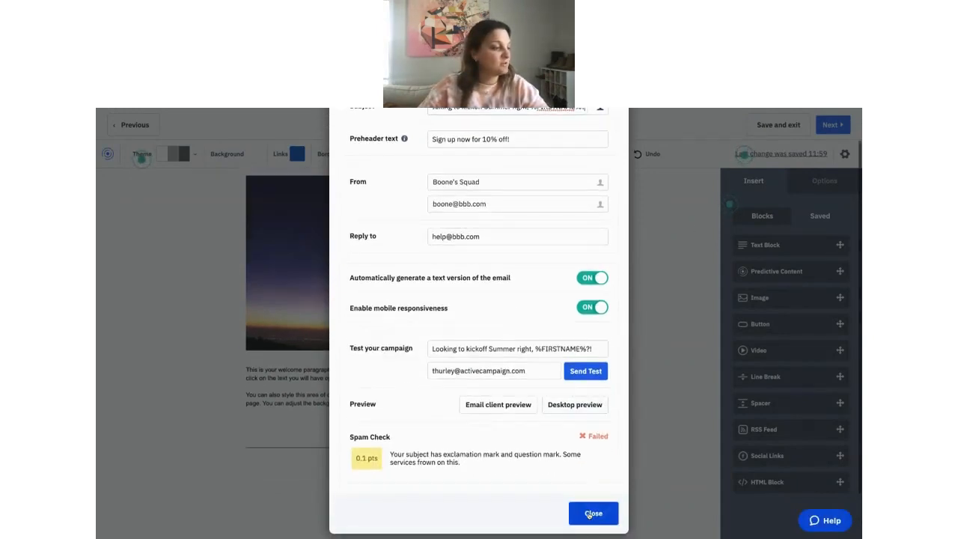
{"action": "left_click", "coordinate": [593, 513]}
{"action": "left_click", "coordinate": [832, 127]}
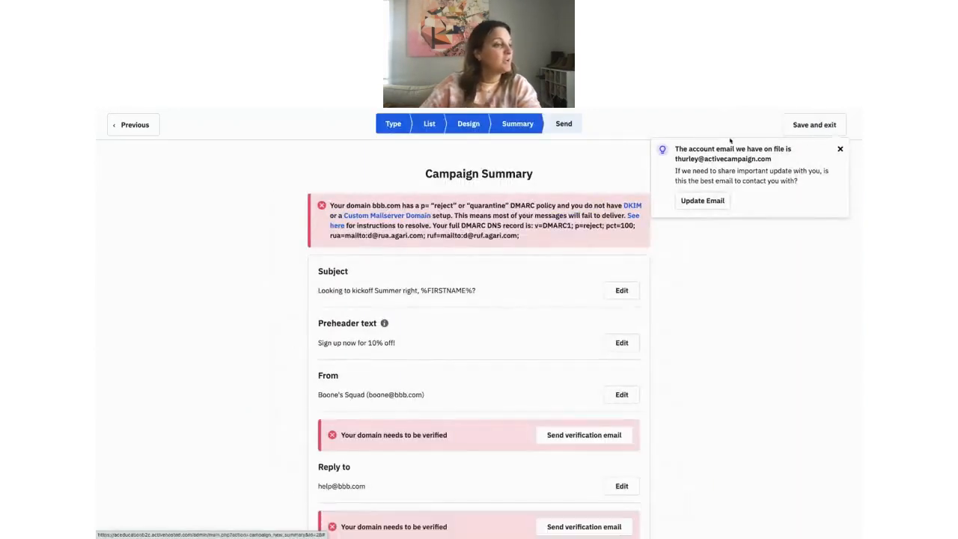
{"action": "scroll", "coordinate": [551, 340], "scroll_direction": "down", "scroll_amount": 1}
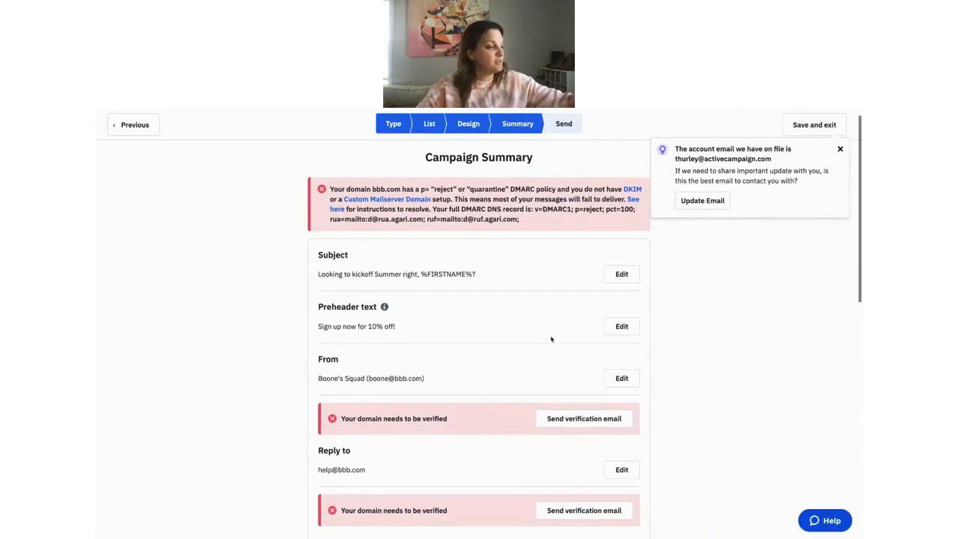
{"action": "scroll", "coordinate": [551, 340], "scroll_direction": "down", "scroll_amount": 5}
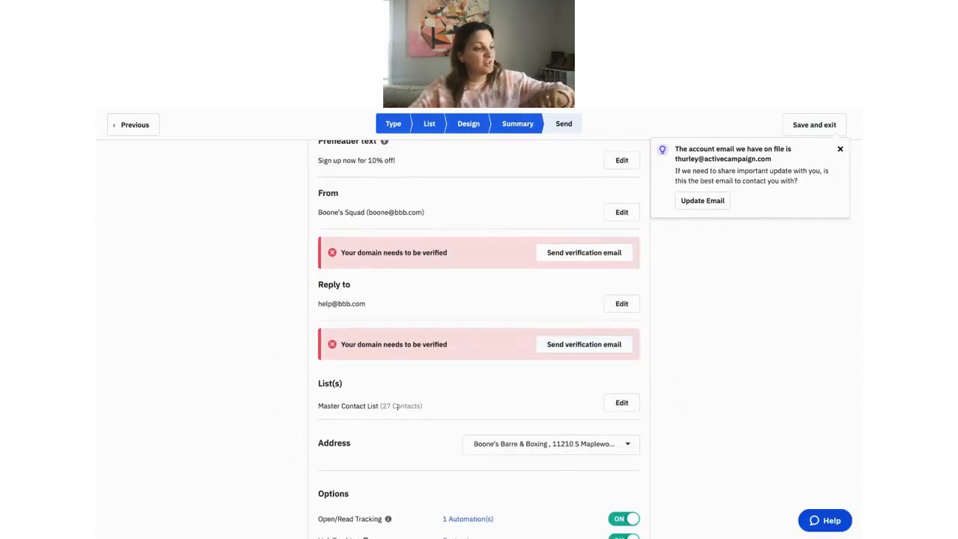
{"action": "scroll", "coordinate": [398, 410], "scroll_direction": "down", "scroll_amount": 2}
{"action": "scroll", "coordinate": [398, 409], "scroll_direction": "down", "scroll_amount": 1}
{"action": "scroll", "coordinate": [537, 303], "scroll_direction": "down", "scroll_amount": 1}
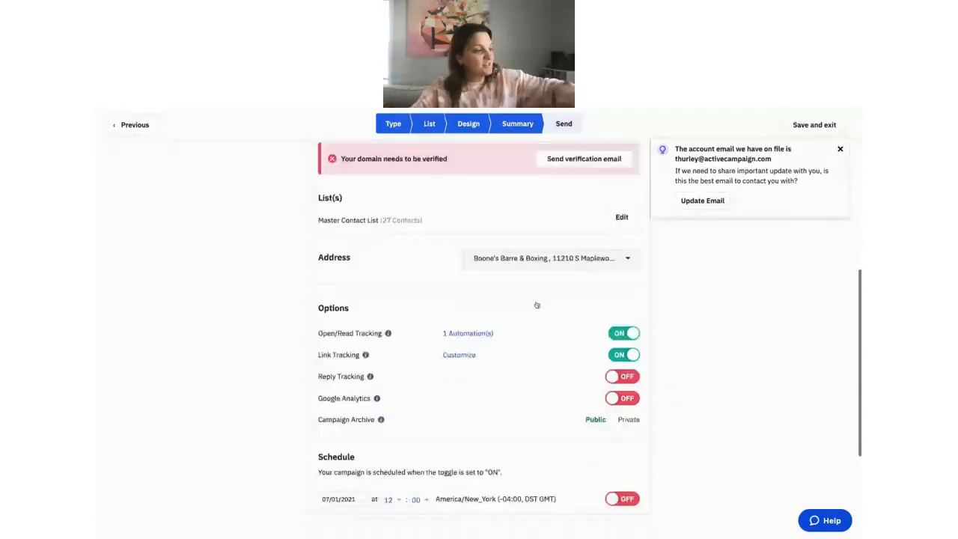
{"action": "scroll", "coordinate": [536, 304], "scroll_direction": "down", "scroll_amount": 2}
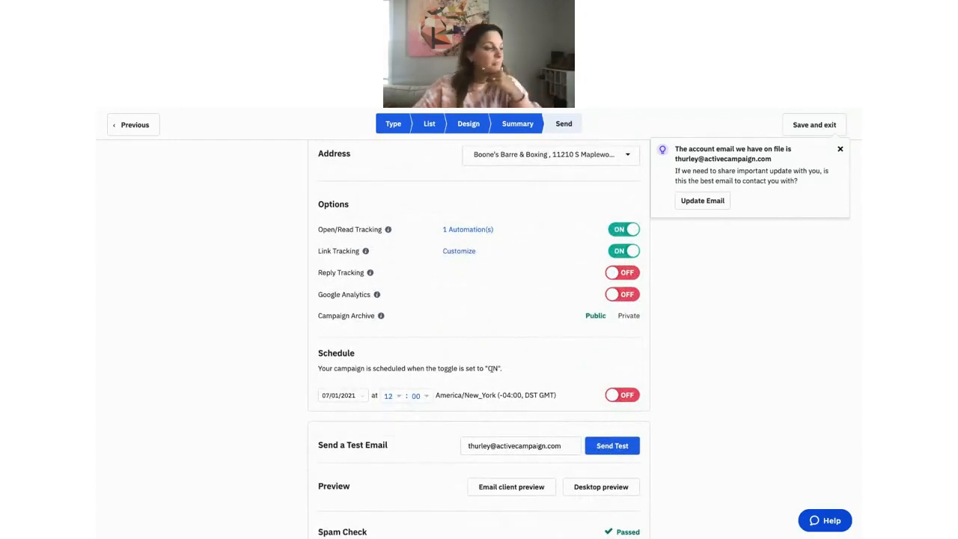
{"action": "scroll", "coordinate": [496, 373], "scroll_direction": "down", "scroll_amount": 1}
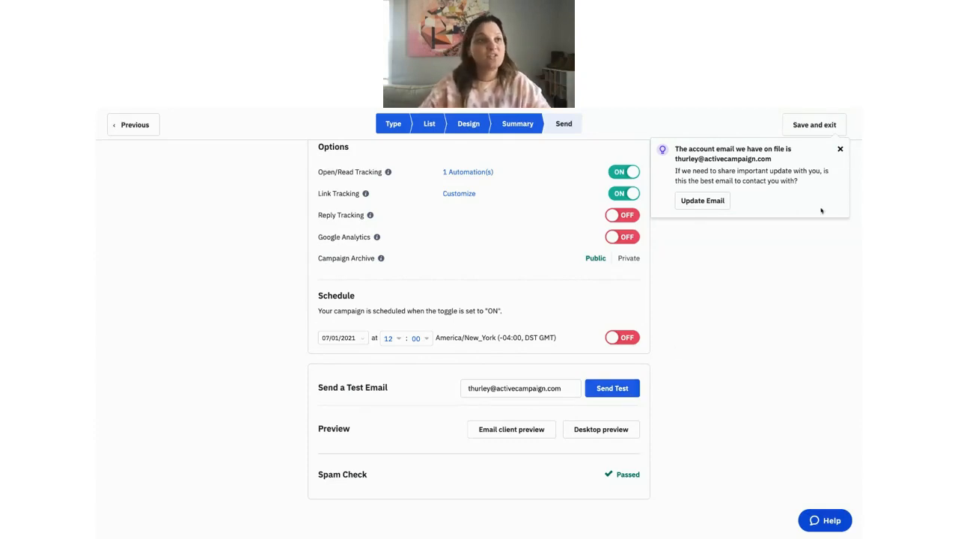
{"action": "scroll", "coordinate": [798, 125], "scroll_direction": "down", "scroll_amount": 1}
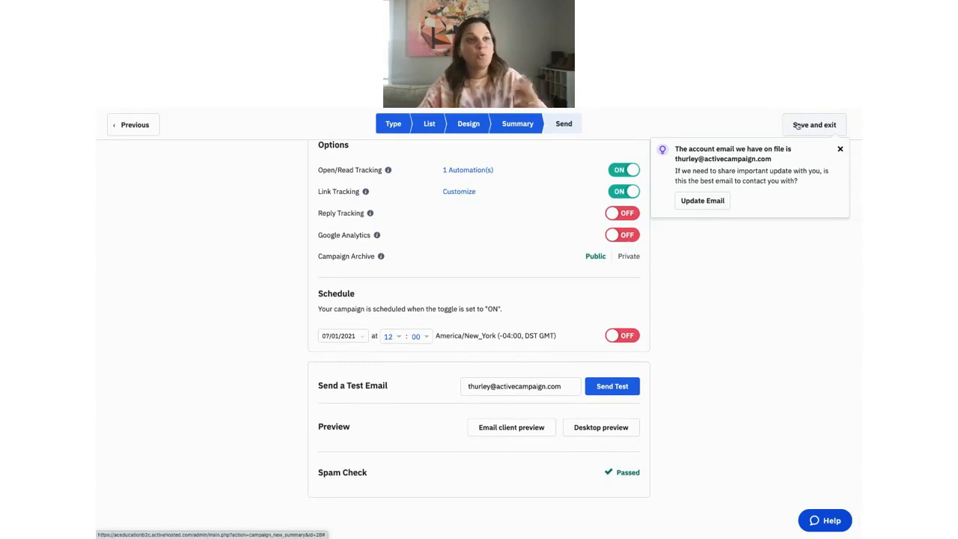
Save the campaign as a draft and turn on Show Recommendations in the Campaigns list.
{"action": "left_click", "coordinate": [799, 125]}
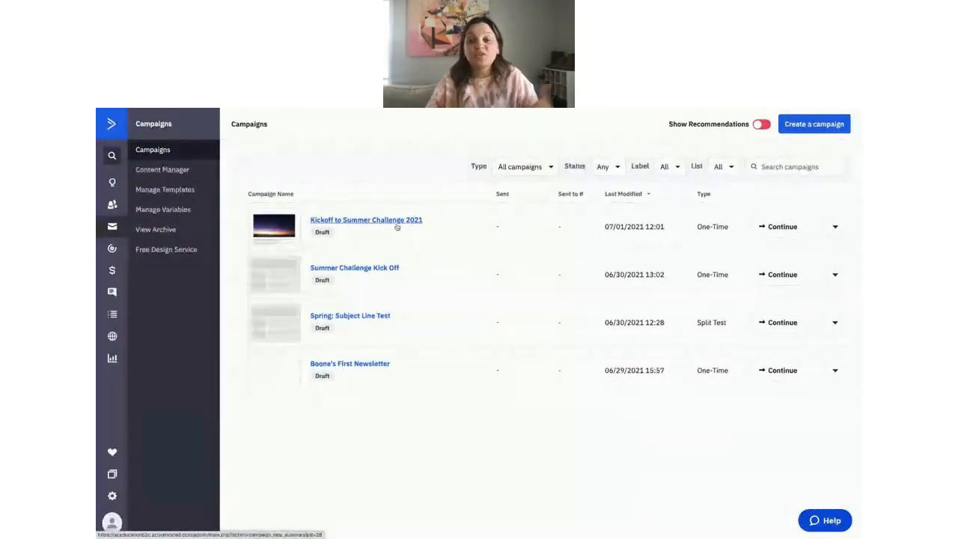
{"action": "left_click", "coordinate": [761, 126]}
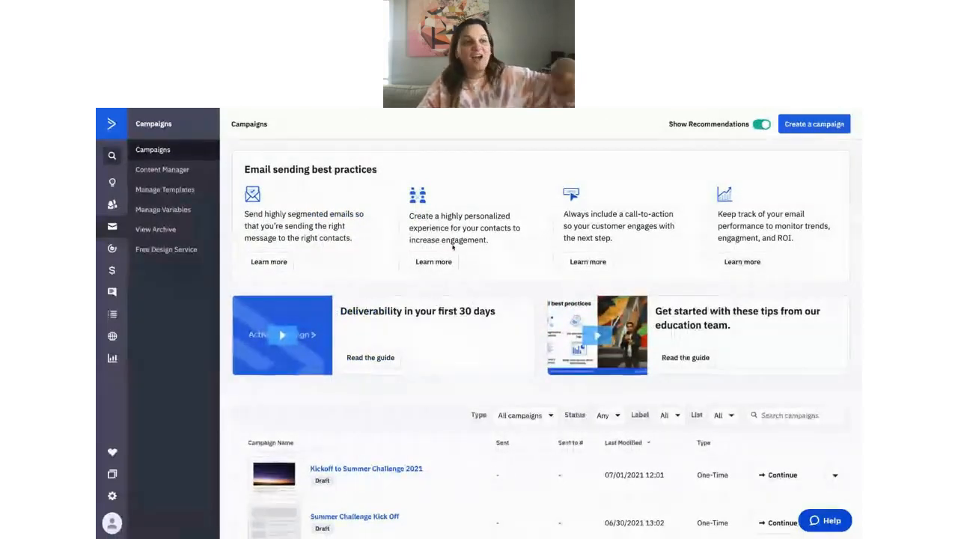
{"action": "scroll", "coordinate": [453, 247], "scroll_direction": "down", "scroll_amount": 1}
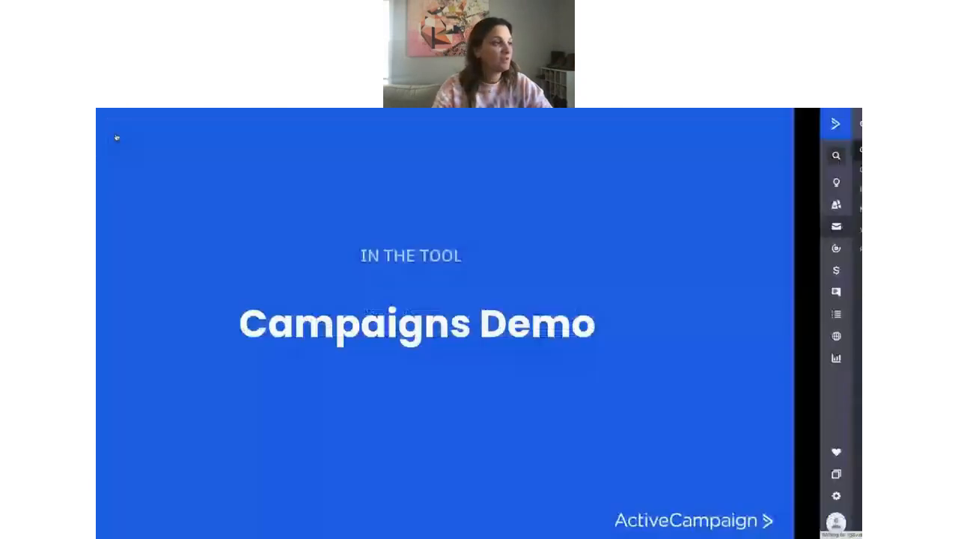
Advance the presentation two slides, past Campaigns Demo, to 'Our Automation Philosophy'.
{"action": "key", "text": "Right"}
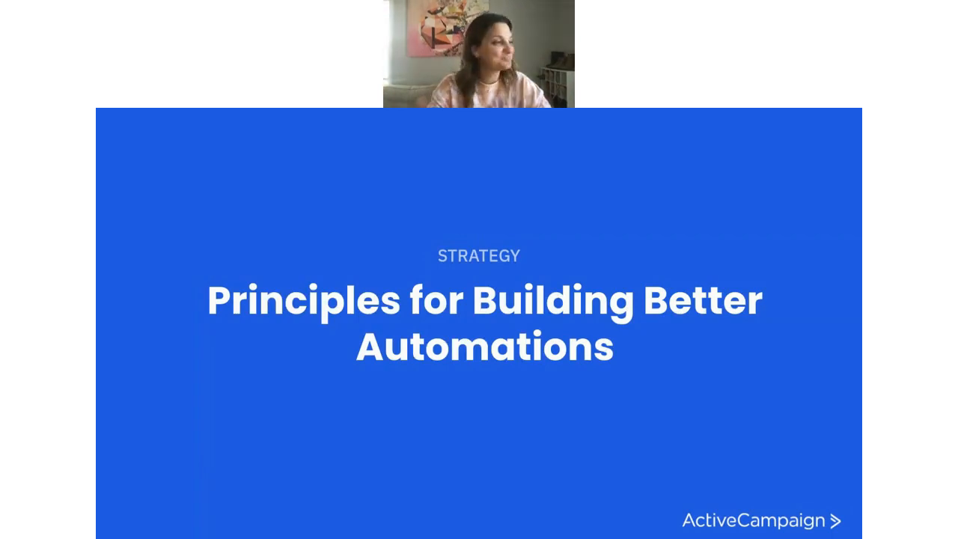
{"action": "key", "text": "Right"}
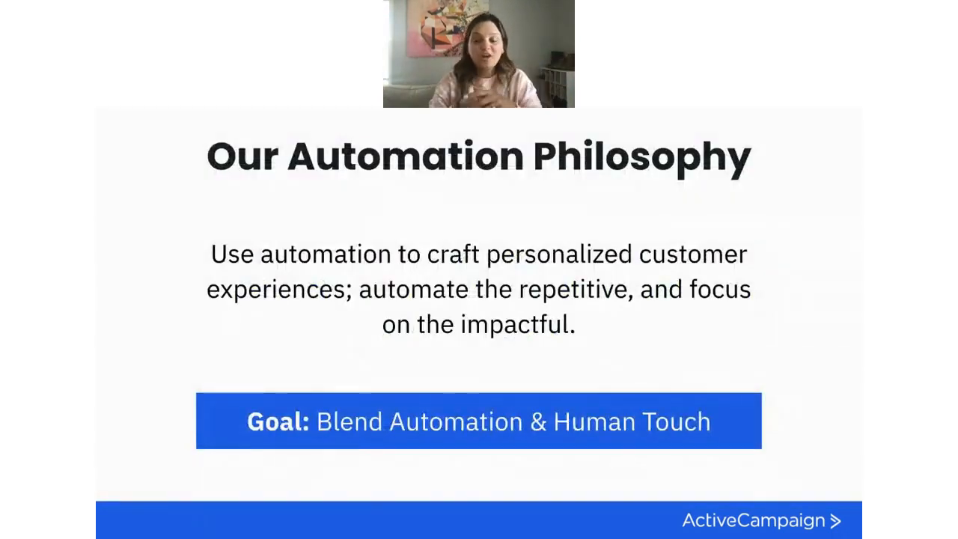
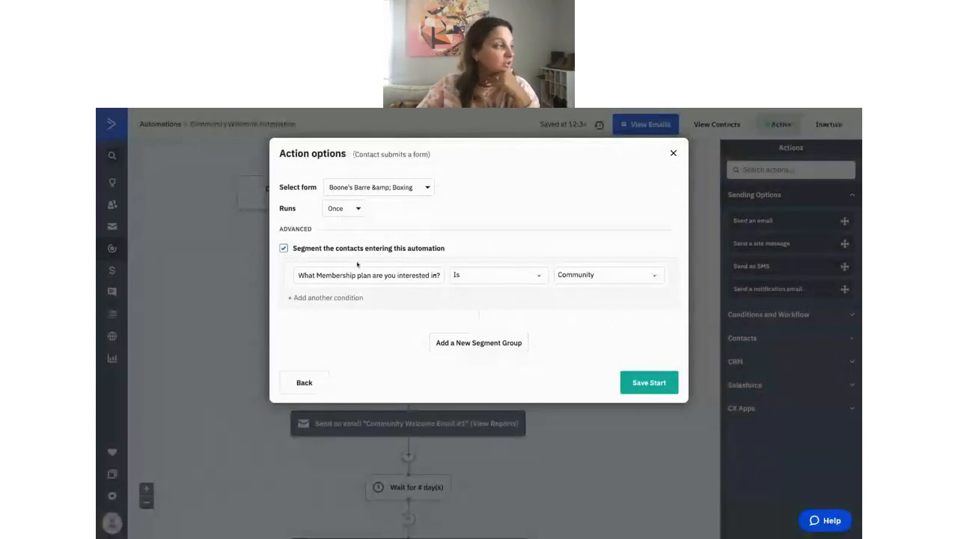
Keep the condition at membership plan interest is Community and save the Boone's Barre & Boxing trigger.
{"action": "left_click", "coordinate": [441, 276]}
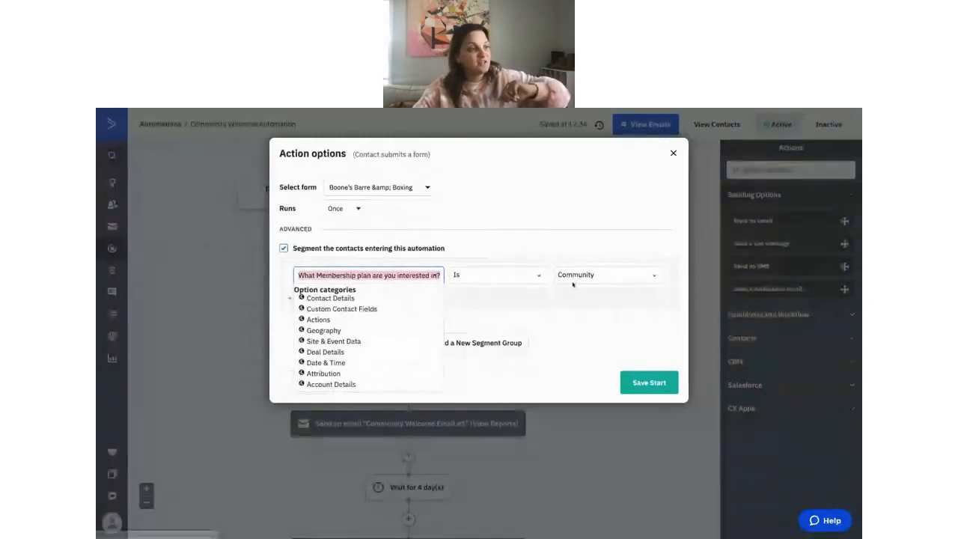
{"action": "left_click", "coordinate": [608, 275]}
{"action": "left_click", "coordinate": [593, 354]}
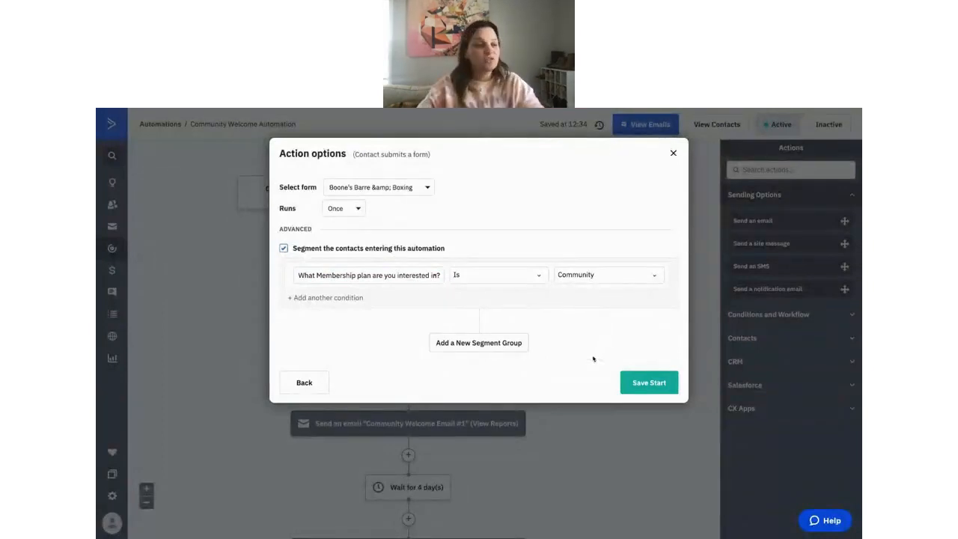
{"action": "left_click", "coordinate": [649, 382]}
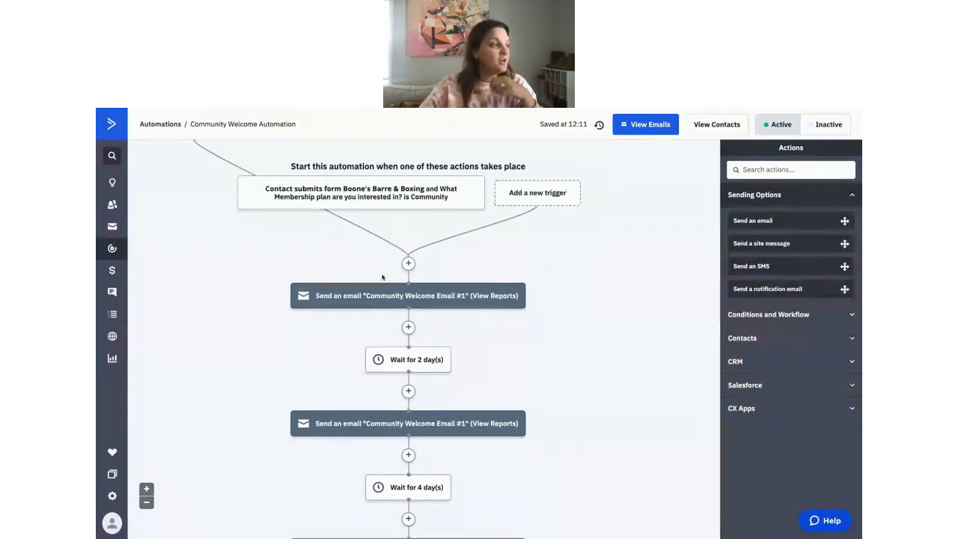
{"action": "scroll", "coordinate": [414, 303], "scroll_direction": "down", "scroll_amount": 1}
{"action": "scroll", "coordinate": [416, 302], "scroll_direction": "down", "scroll_amount": 1}
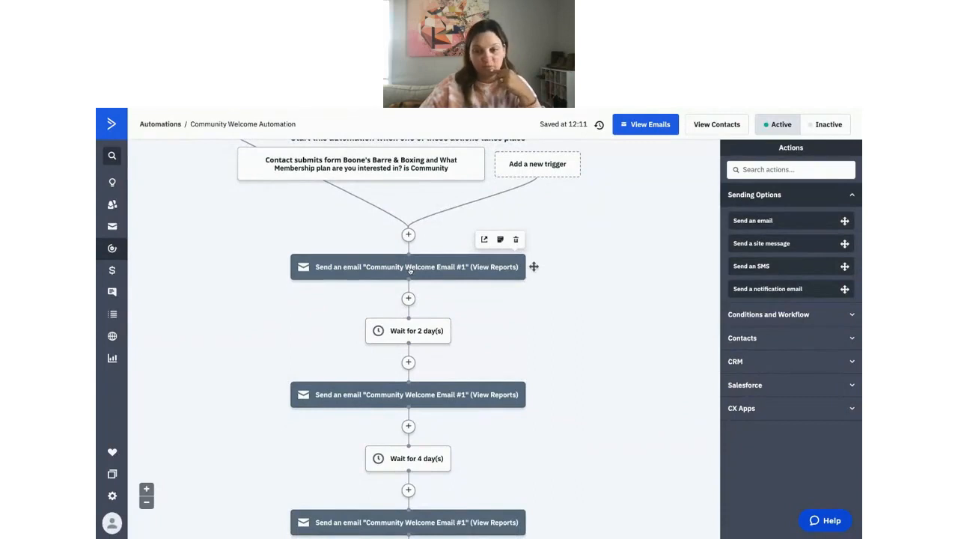
{"action": "scroll", "coordinate": [411, 271], "scroll_direction": "down", "scroll_amount": 3}
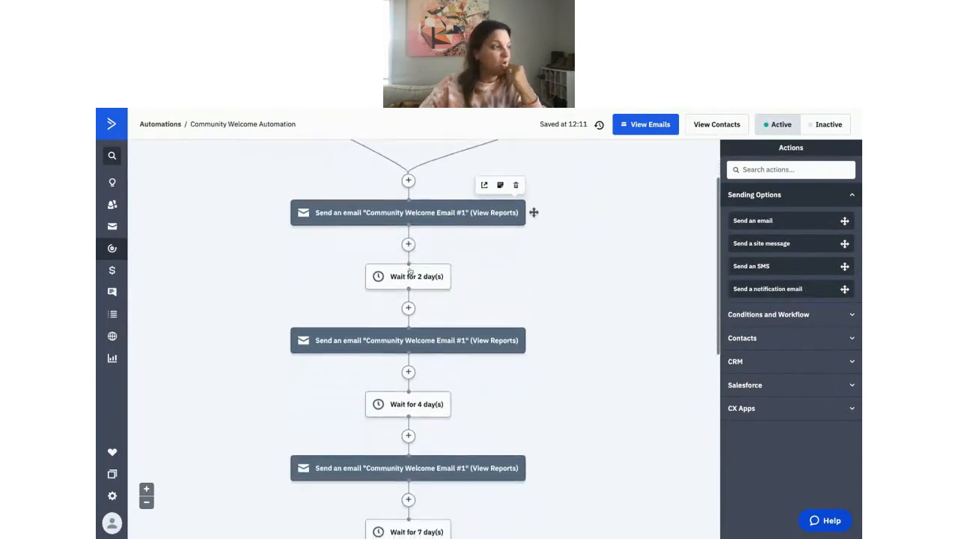
{"action": "scroll", "coordinate": [410, 271], "scroll_direction": "down", "scroll_amount": 3}
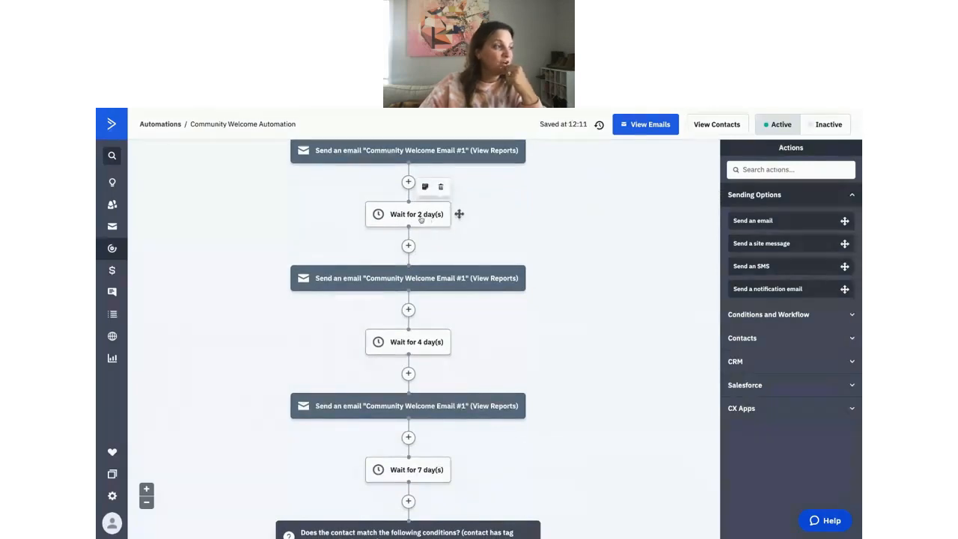
{"action": "scroll", "coordinate": [410, 289], "scroll_direction": "down", "scroll_amount": 2}
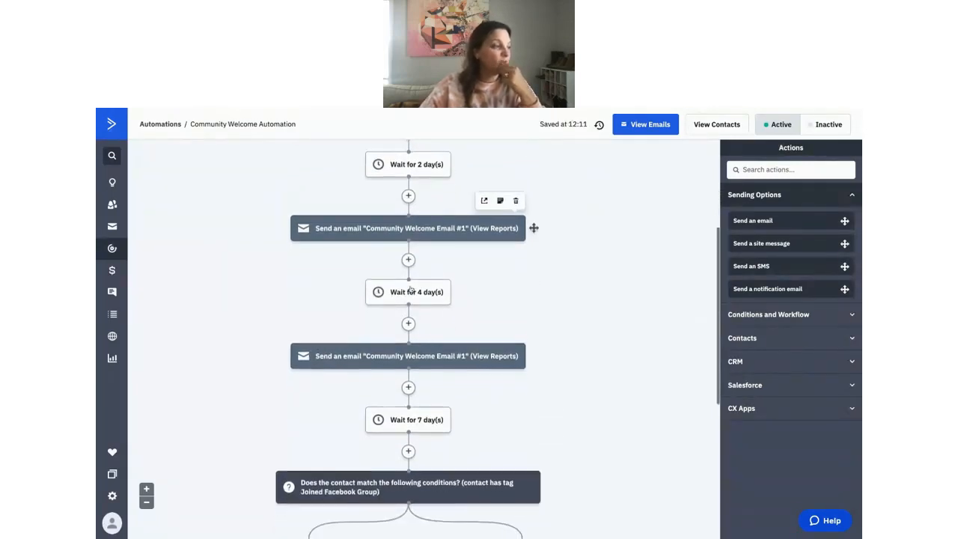
{"action": "scroll", "coordinate": [409, 327], "scroll_direction": "down", "scroll_amount": 2}
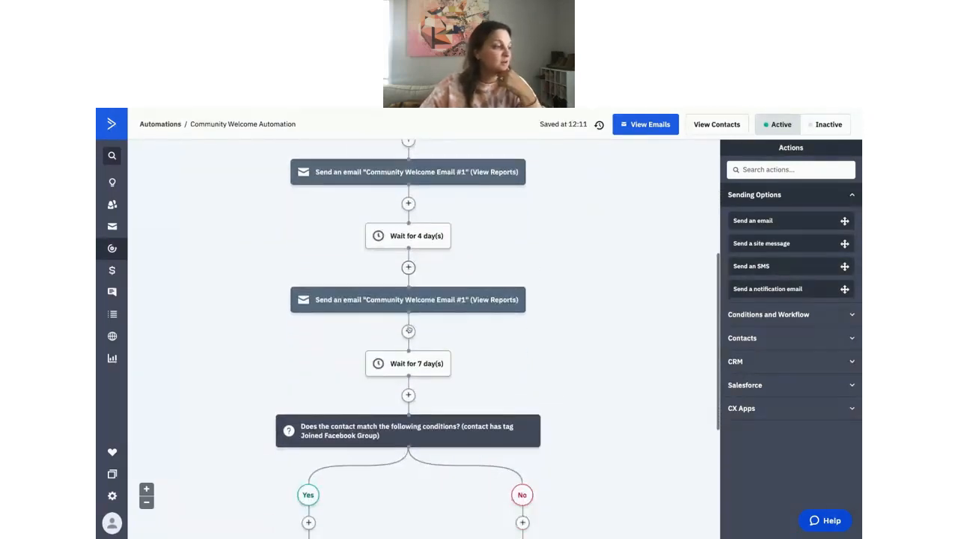
{"action": "scroll", "coordinate": [409, 327], "scroll_direction": "down", "scroll_amount": 1}
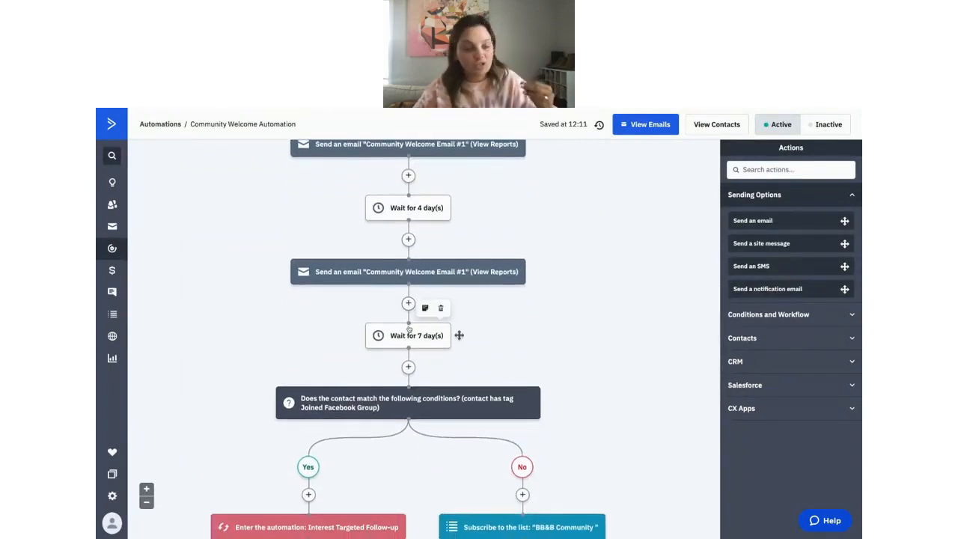
{"action": "scroll", "coordinate": [409, 328], "scroll_direction": "down", "scroll_amount": 1}
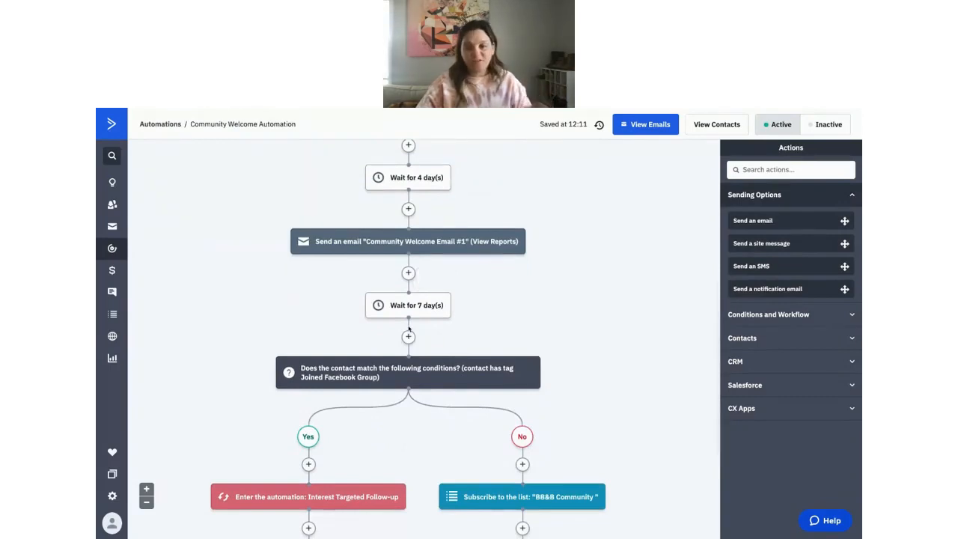
{"action": "scroll", "coordinate": [409, 327], "scroll_direction": "down", "scroll_amount": 2}
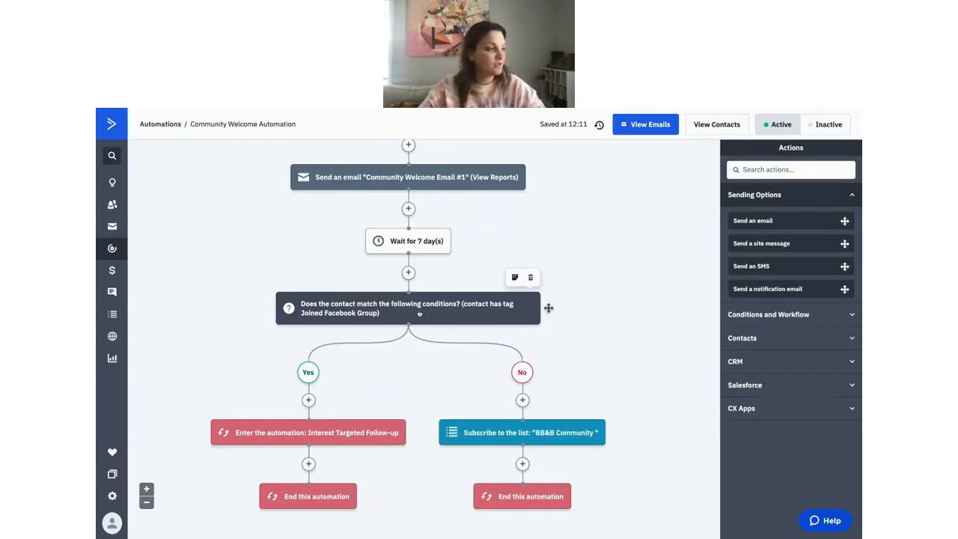
{"action": "scroll", "coordinate": [419, 314], "scroll_direction": "down", "scroll_amount": 1}
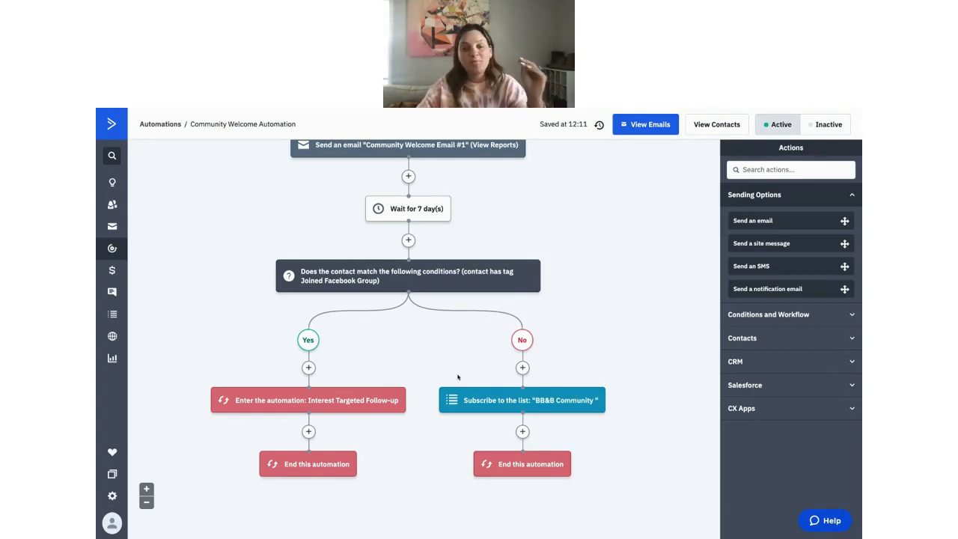
{"action": "scroll", "coordinate": [458, 376], "scroll_direction": "up", "scroll_amount": 5}
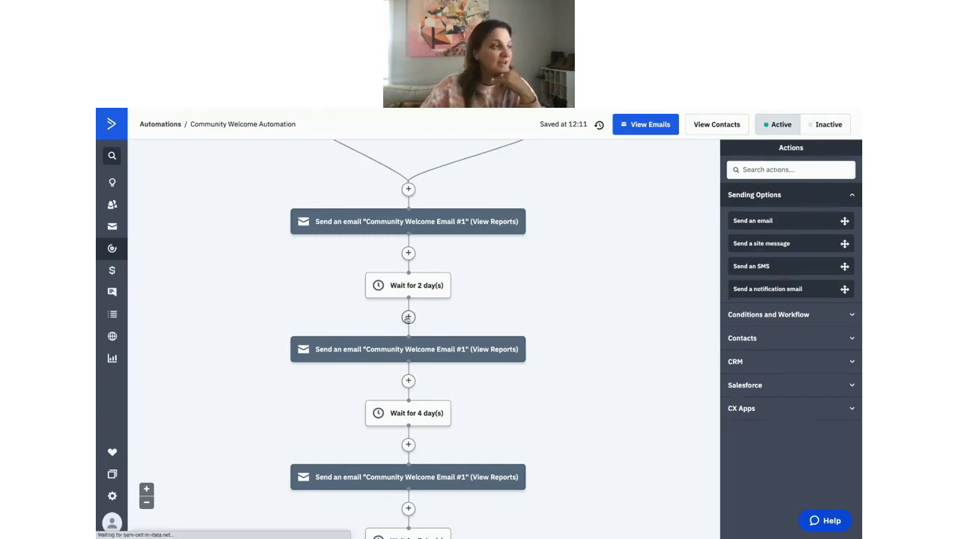
Add a step below the 2-day wait and list the Conditions and Workflow actions.
{"action": "left_click", "coordinate": [408, 317]}
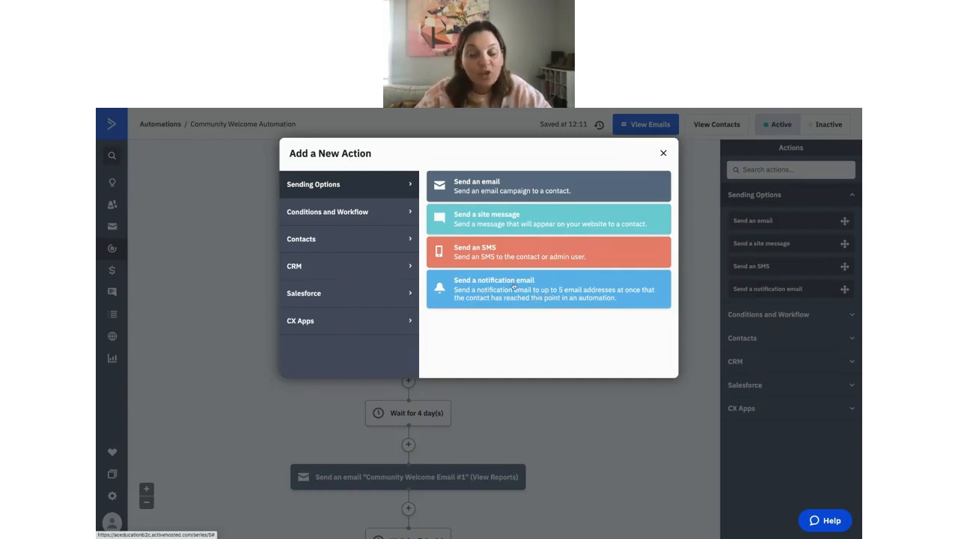
{"action": "left_click", "coordinate": [387, 211]}
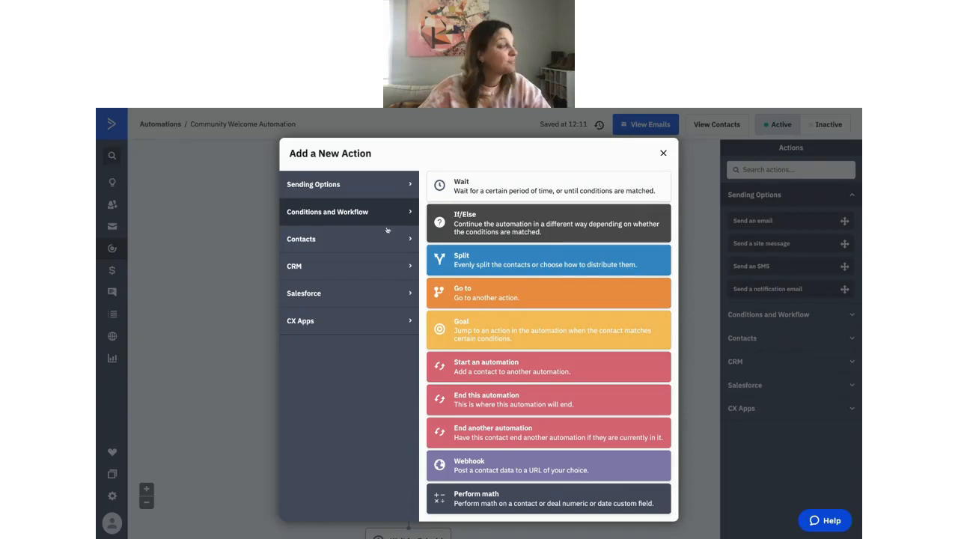
Review the Contacts and CRM deal actions, then show the Salesforce create contact/lead actions.
{"action": "left_click", "coordinate": [389, 239]}
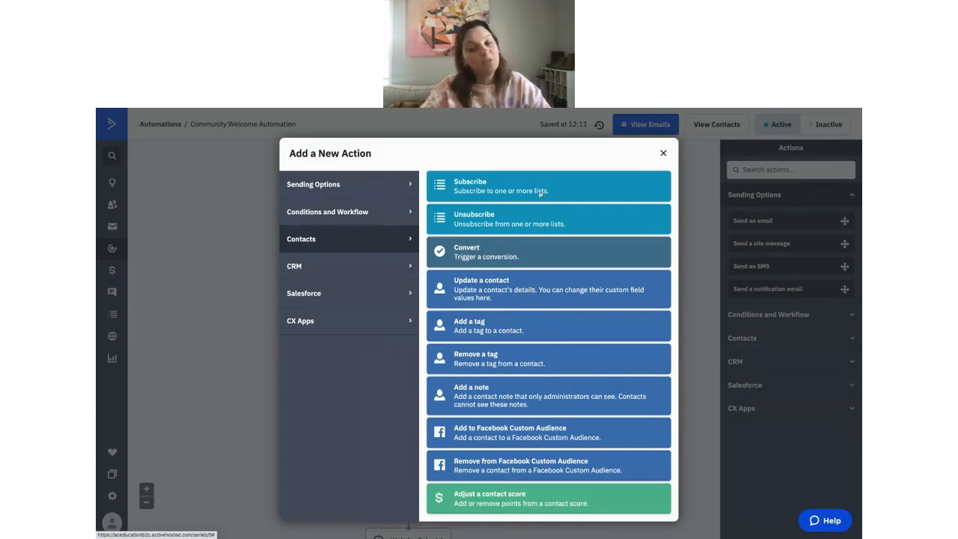
{"action": "left_click", "coordinate": [377, 274]}
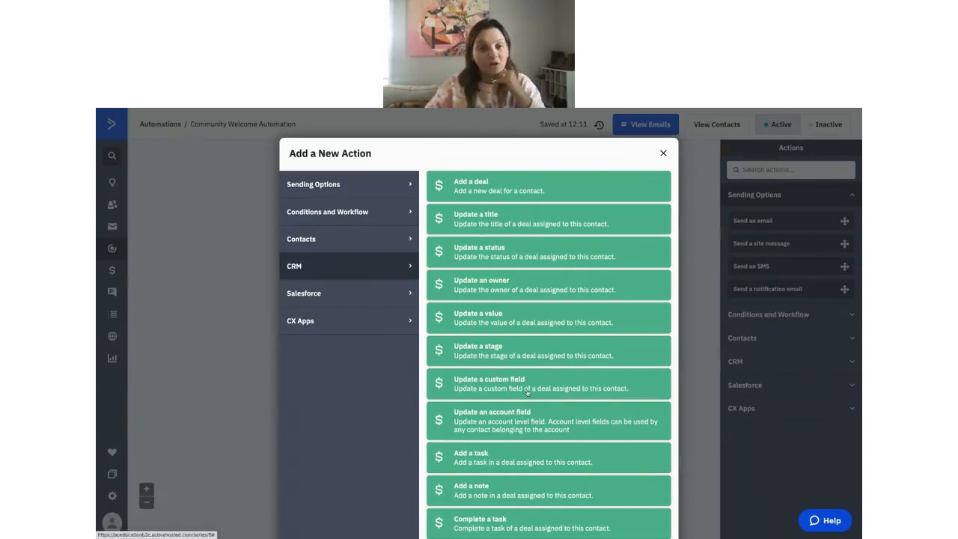
{"action": "left_click", "coordinate": [331, 299]}
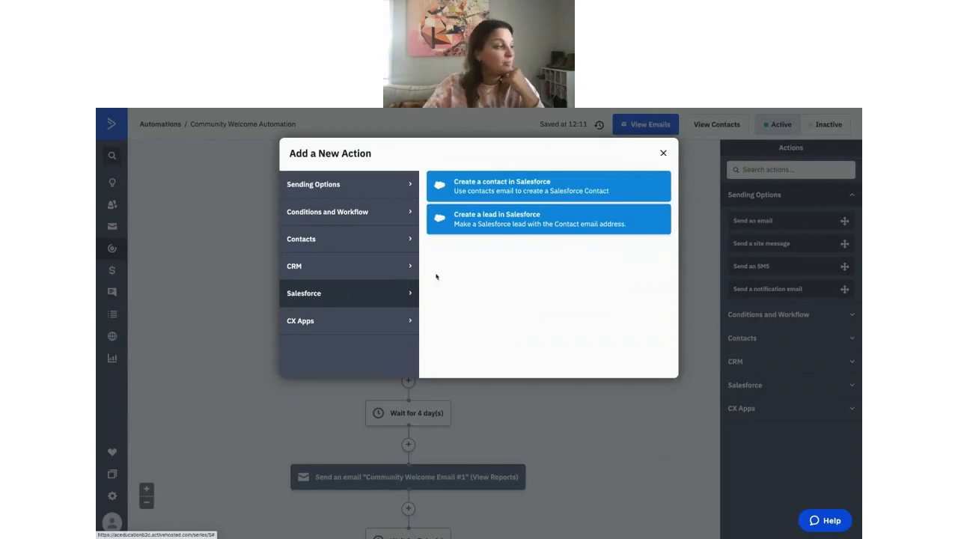
Browse the CX Apps integration actions in the new-action list.
{"action": "left_click", "coordinate": [371, 330]}
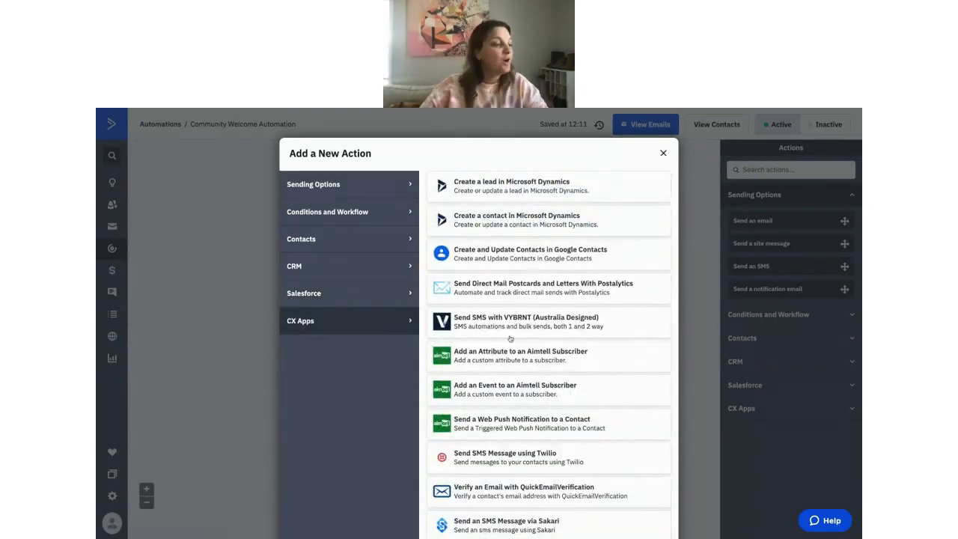
{"action": "scroll", "coordinate": [513, 339], "scroll_direction": "down", "scroll_amount": 3}
{"action": "scroll", "coordinate": [513, 339], "scroll_direction": "down", "scroll_amount": 6}
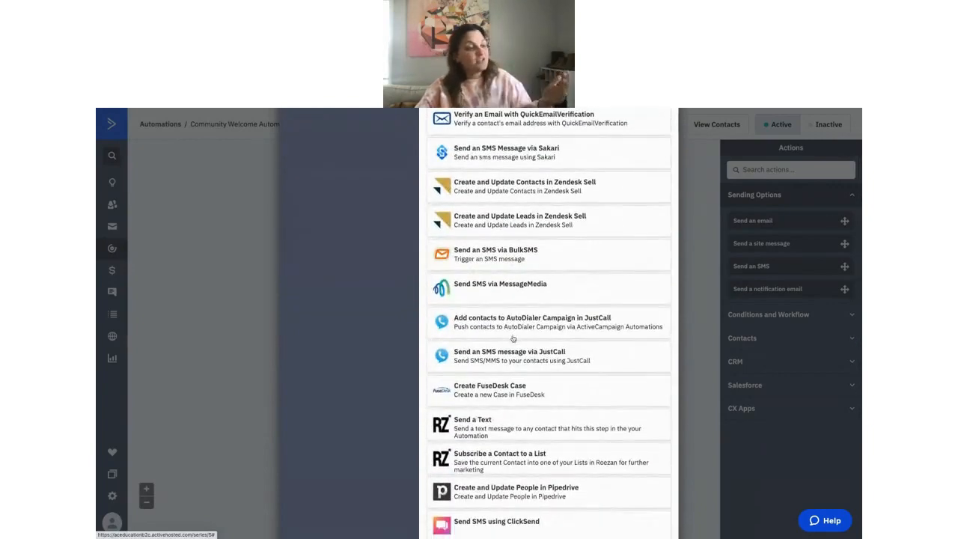
{"action": "scroll", "coordinate": [513, 338], "scroll_direction": "down", "scroll_amount": 4}
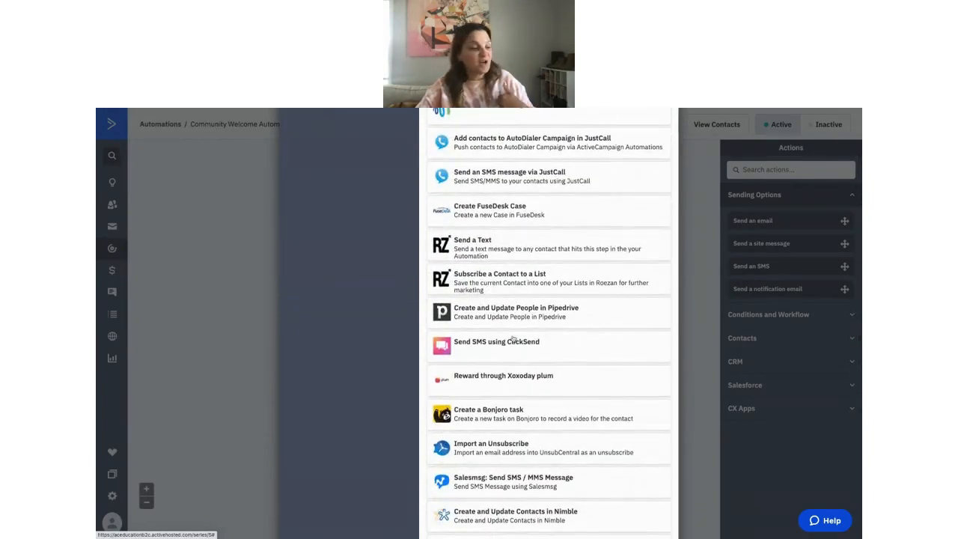
{"action": "scroll", "coordinate": [513, 338], "scroll_direction": "up", "scroll_amount": 1}
{"action": "scroll", "coordinate": [513, 338], "scroll_direction": "down", "scroll_amount": 2}
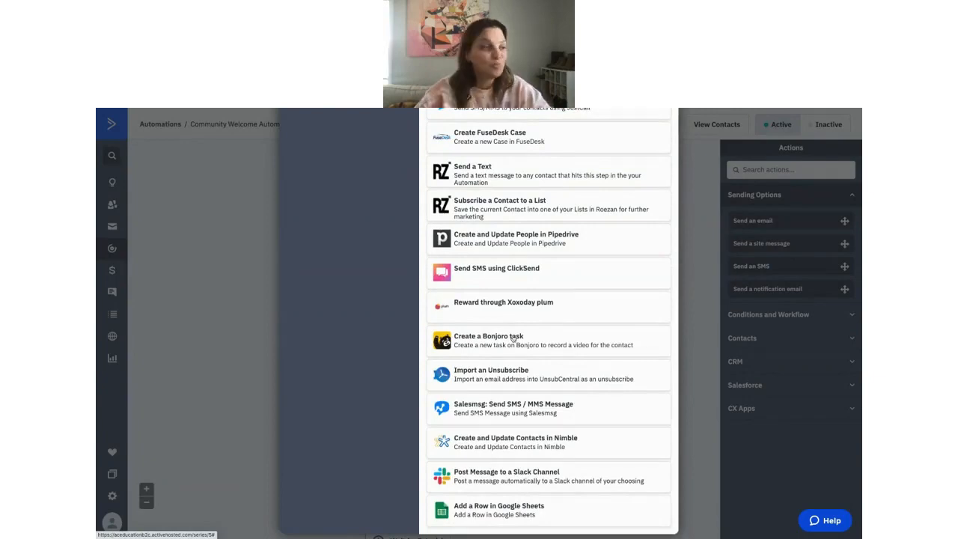
{"action": "scroll", "coordinate": [513, 339], "scroll_direction": "up", "scroll_amount": 10}
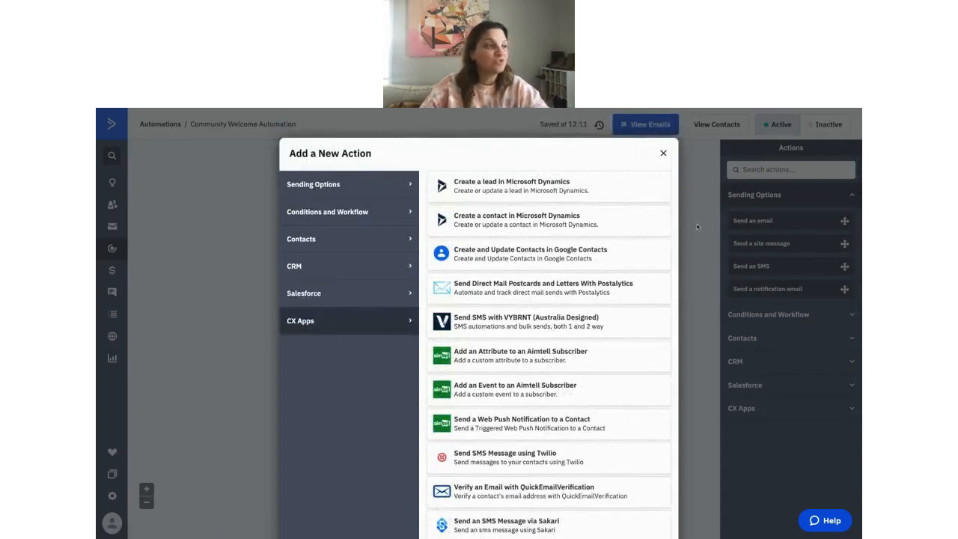
Close Add a New Action without adding a step and advance to the Next steps slide.
{"action": "left_click", "coordinate": [663, 153]}
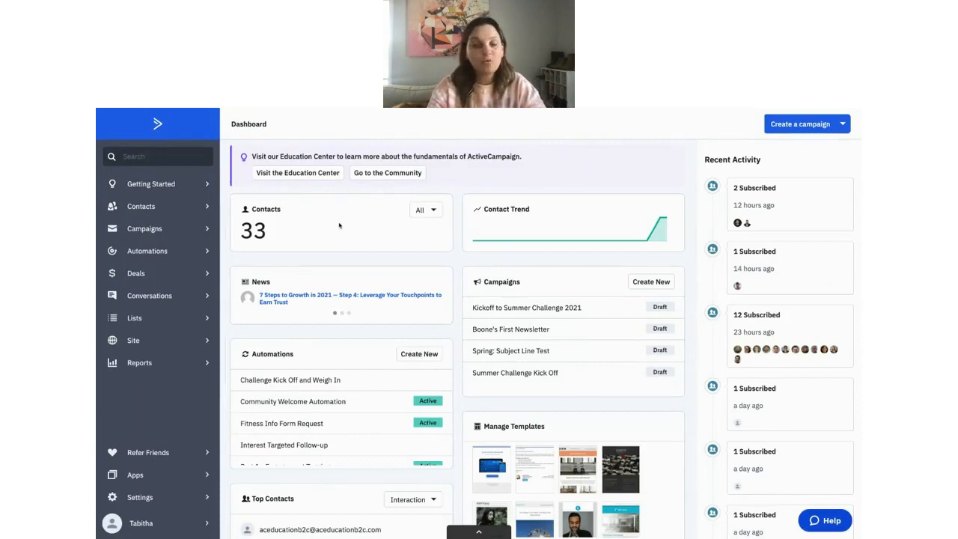
{"action": "key", "text": "ctrl+Left"}
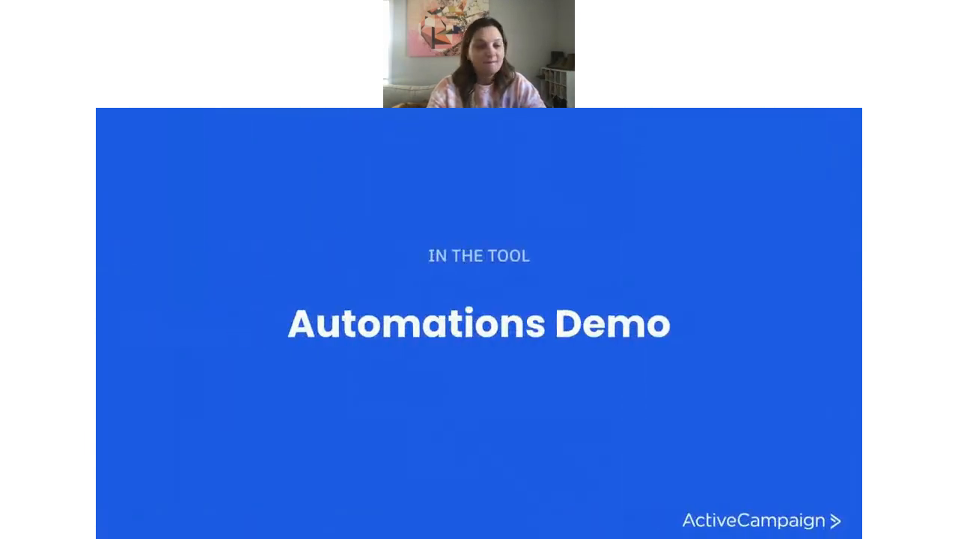
{"action": "key", "text": "Right"}
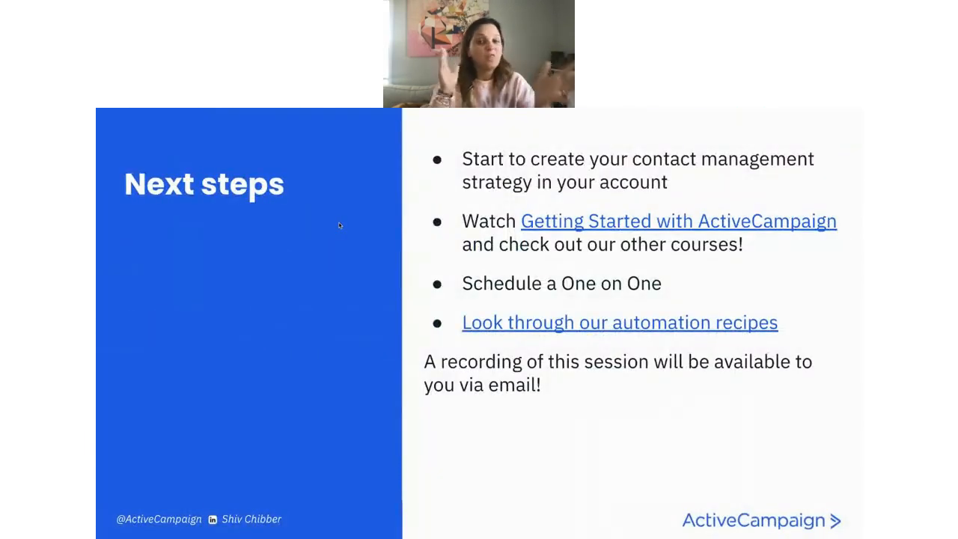